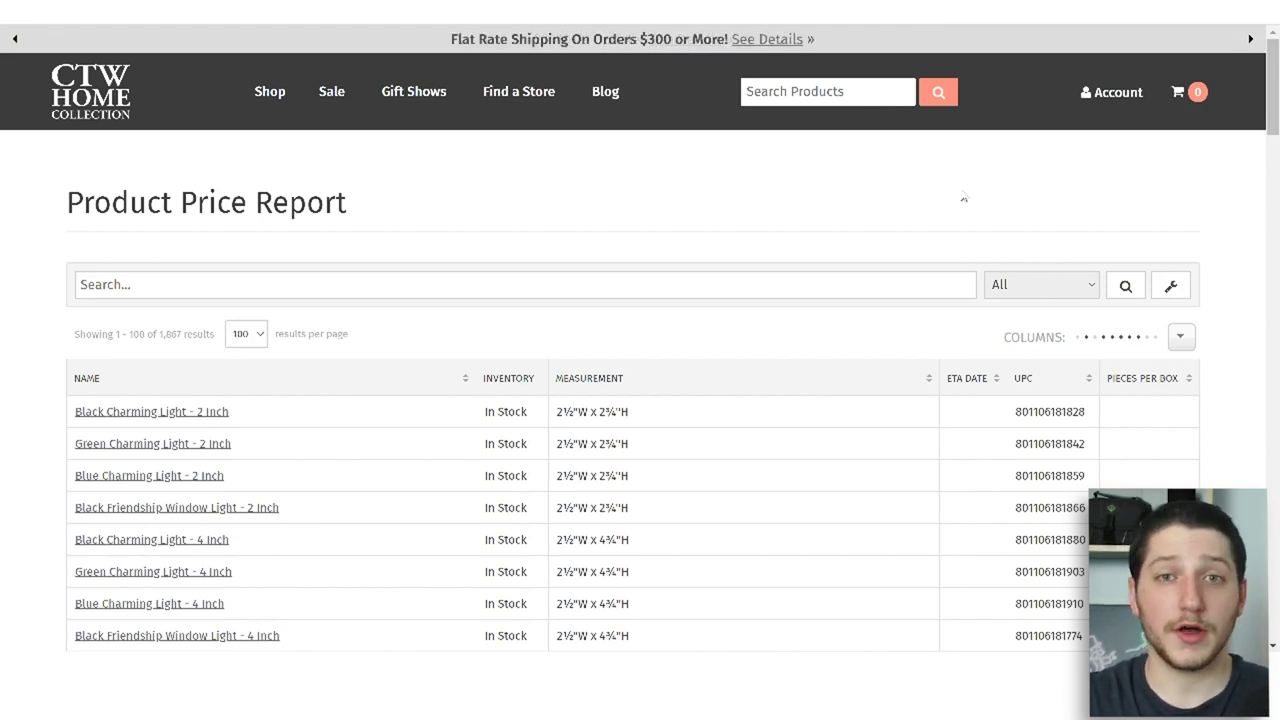
Step: Check the account options, then scroll down the CTW Home price report
left_click(1108, 95)
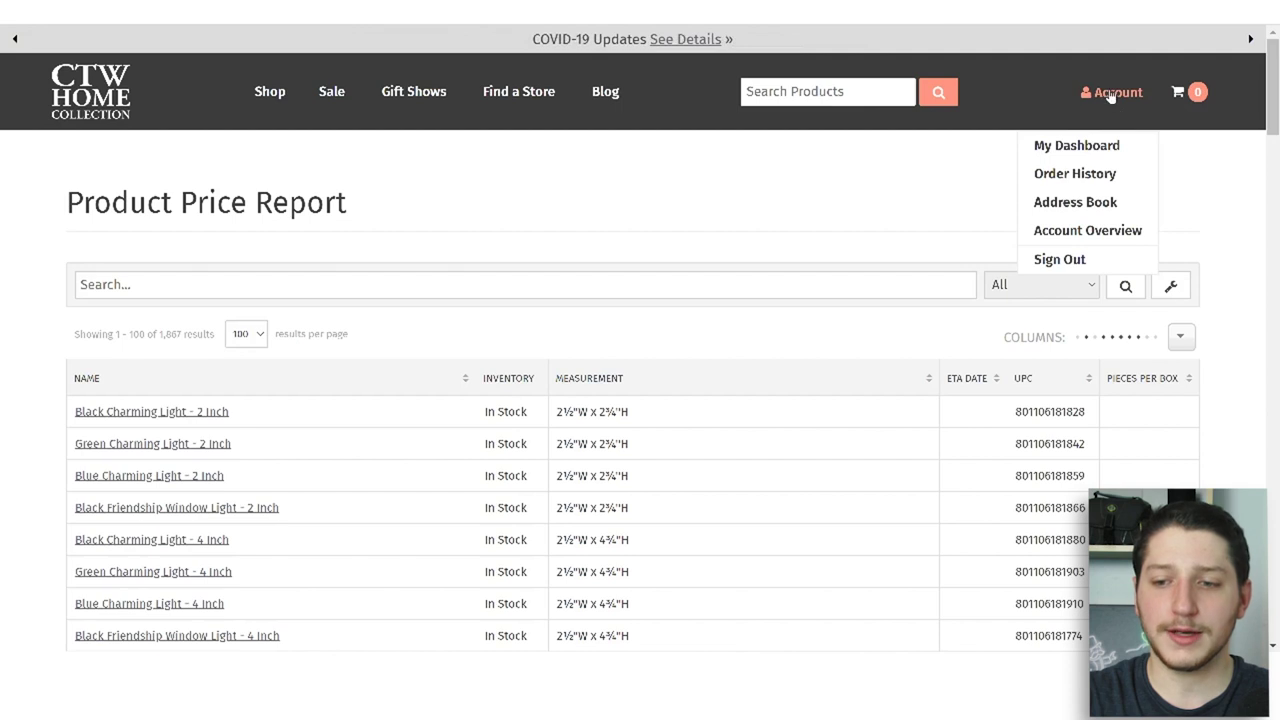
left_click(877, 214)
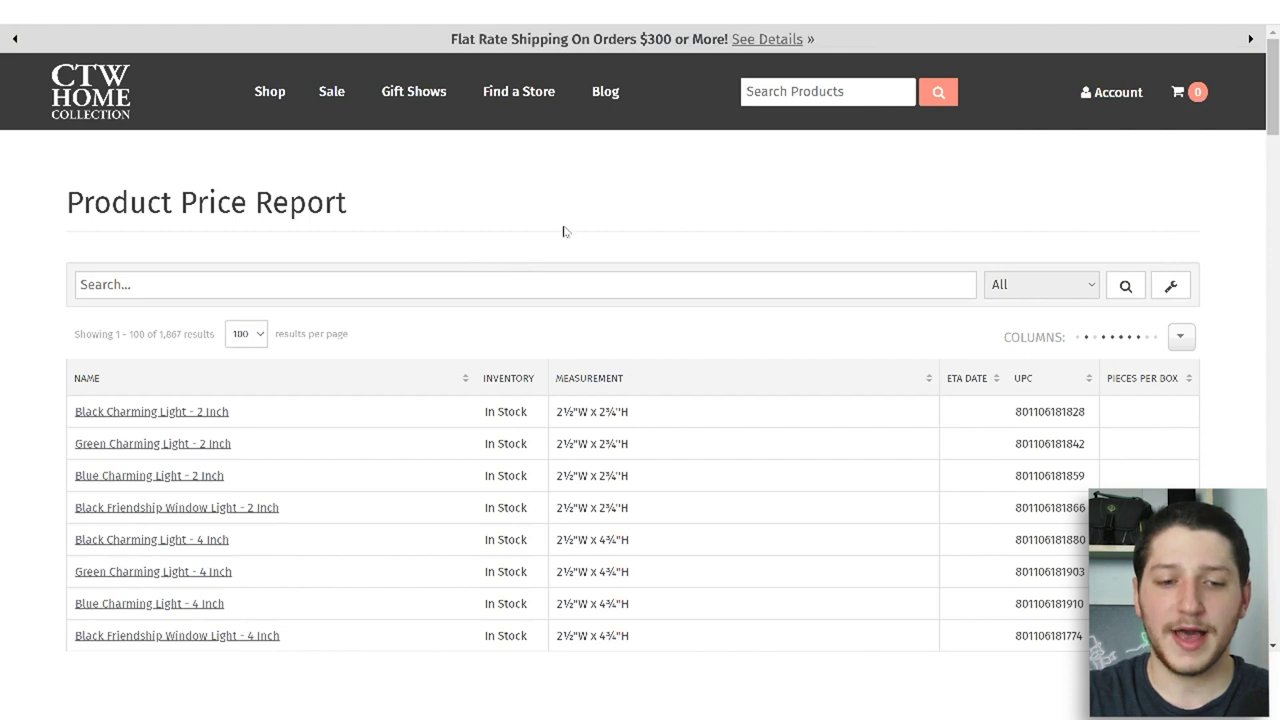
scroll(420, 180, "down", 2)
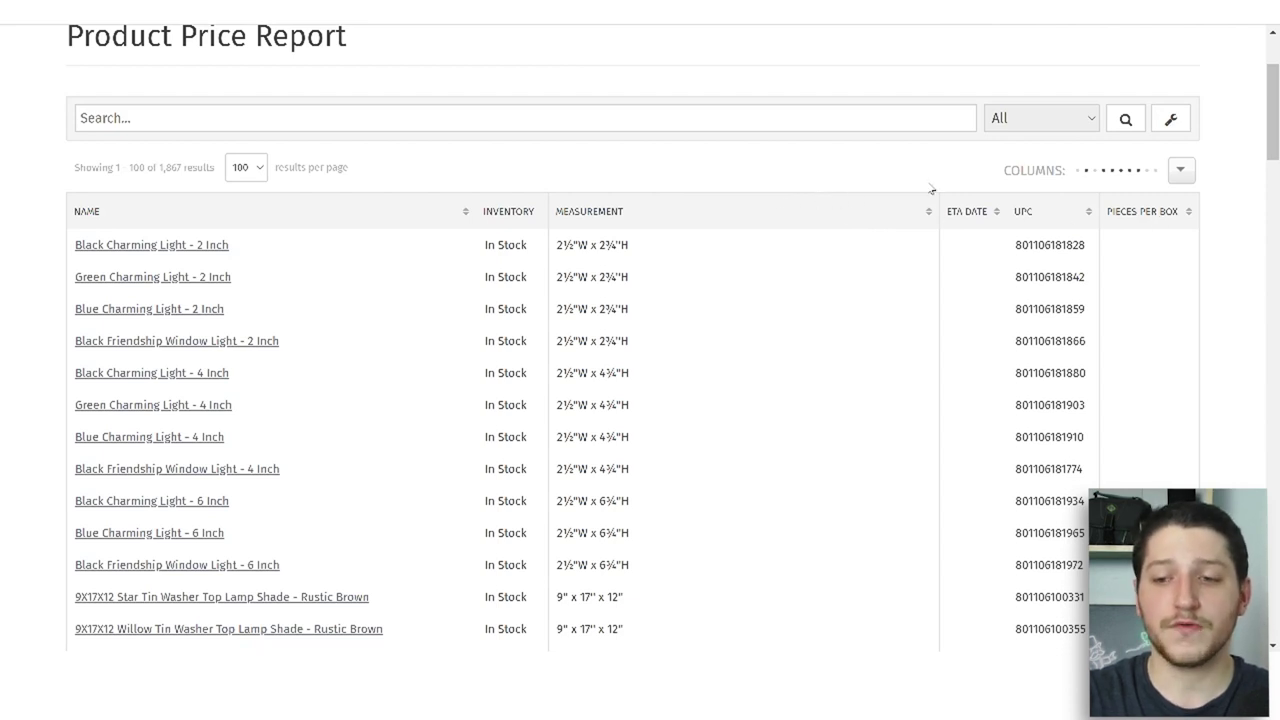
Step: Add the Pic, SKU, Weight and Price columns and reveal the Download option
left_click(1179, 171)
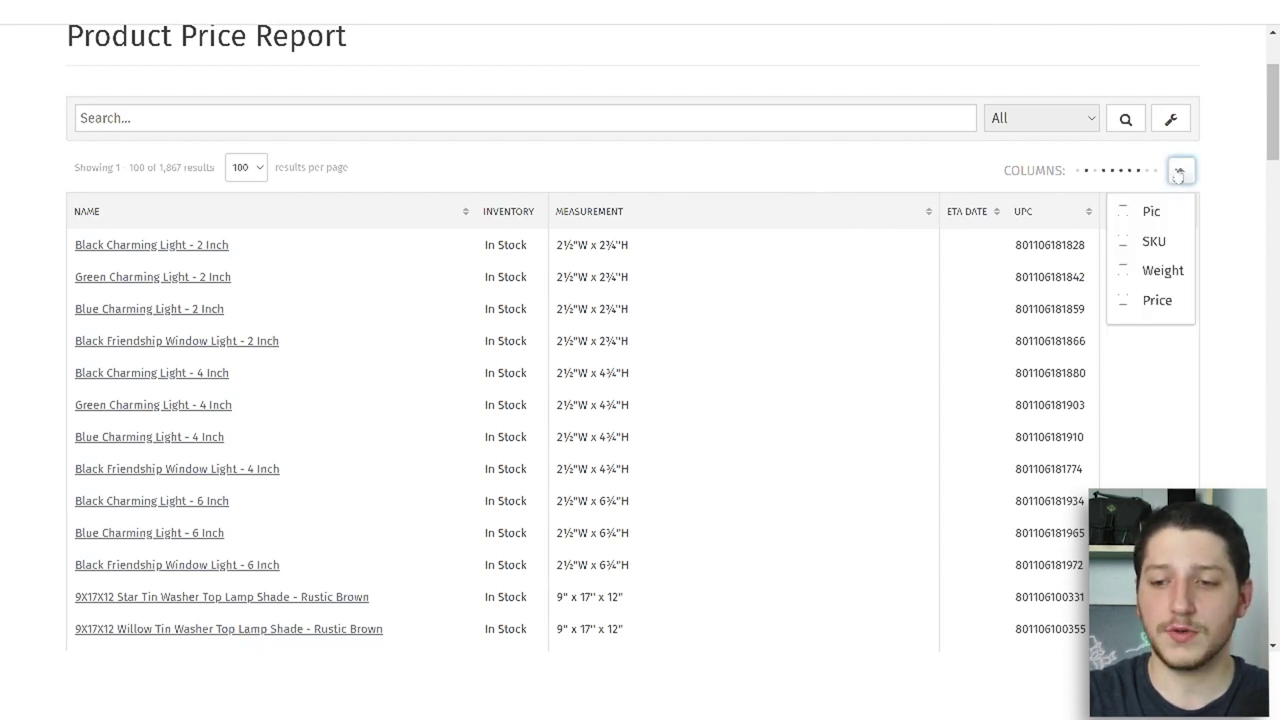
left_click(1122, 212)
left_click(1124, 242)
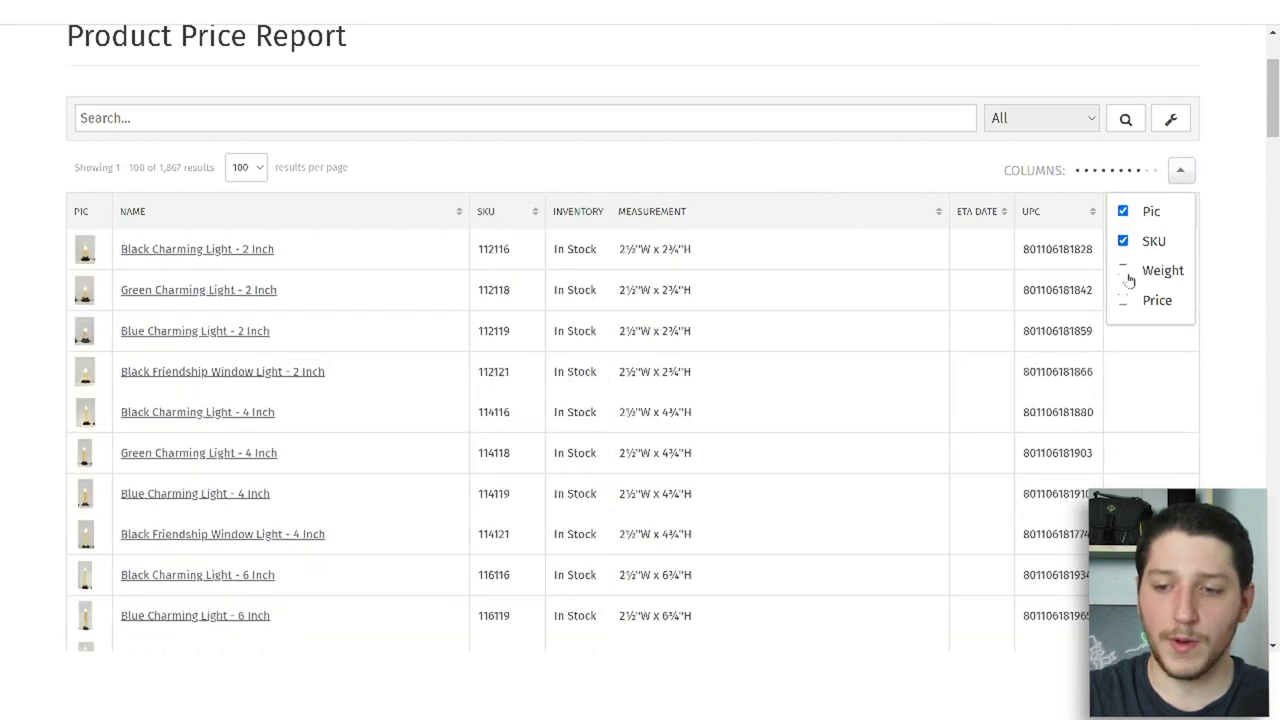
left_click(1124, 271)
left_click(1122, 304)
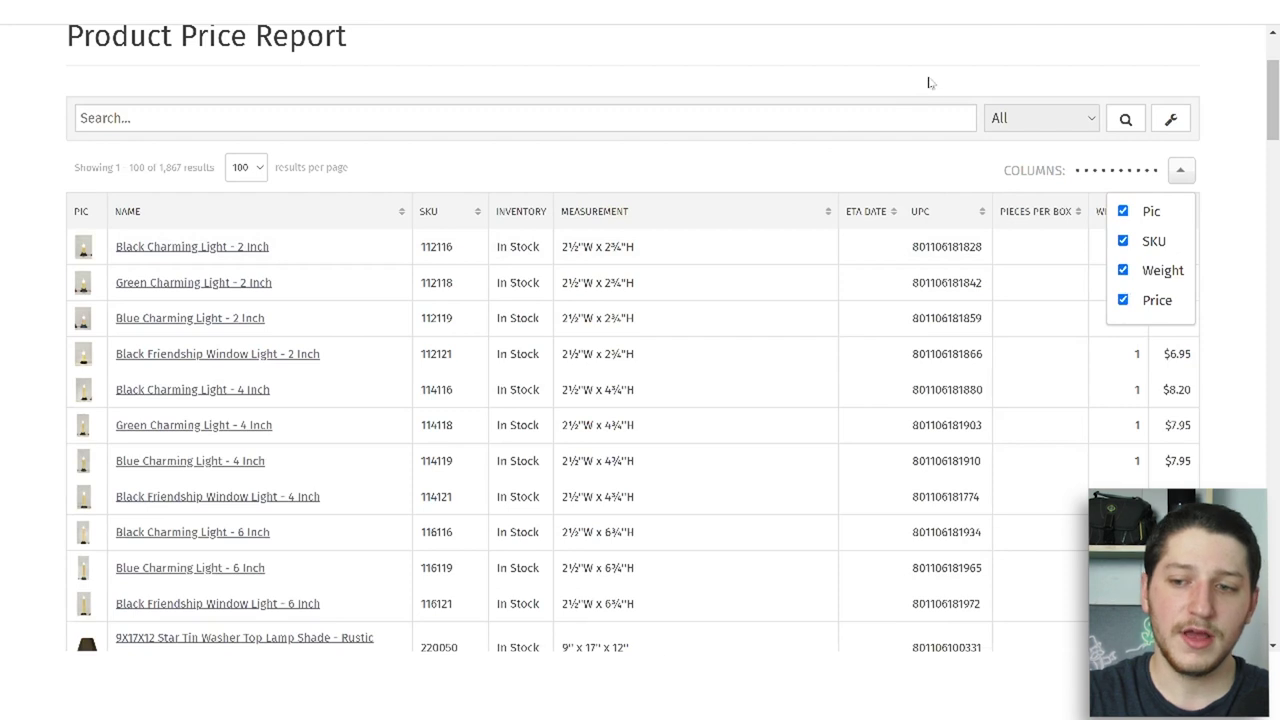
left_click(1170, 119)
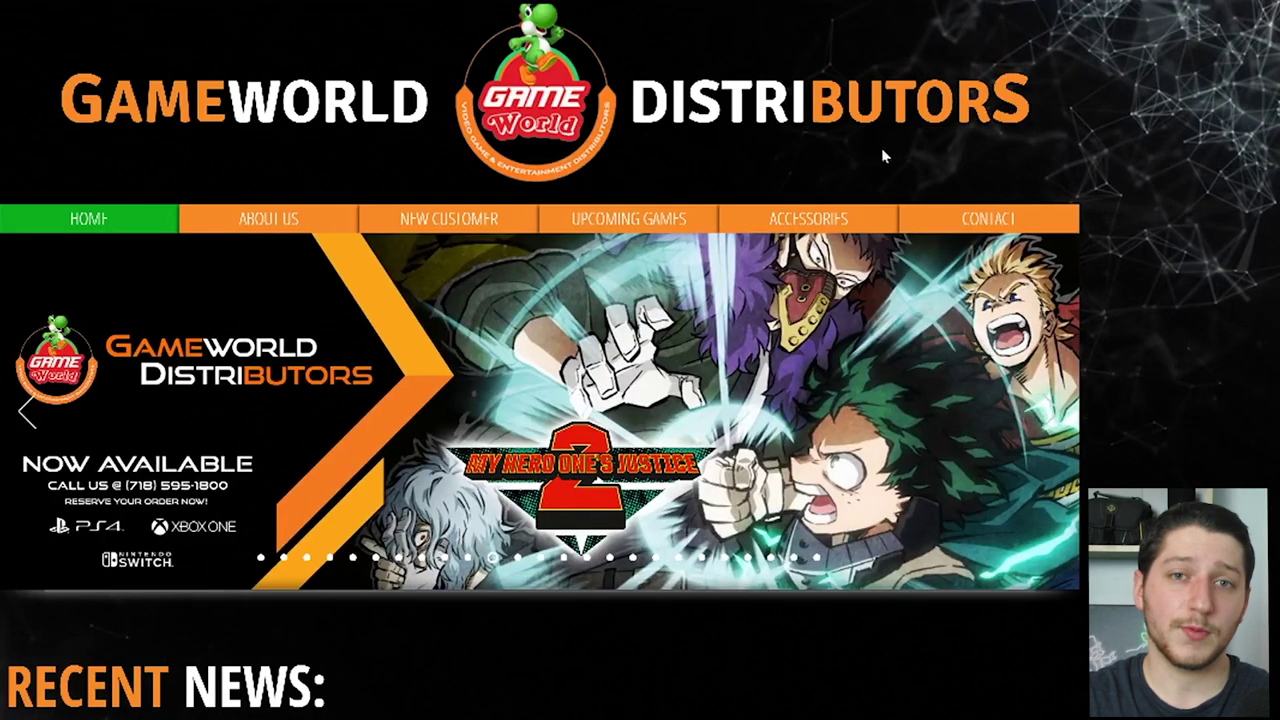
Step: Look over the GameWorld Accessories menu and scroll down to the Recent News section
mouse_move(808, 218)
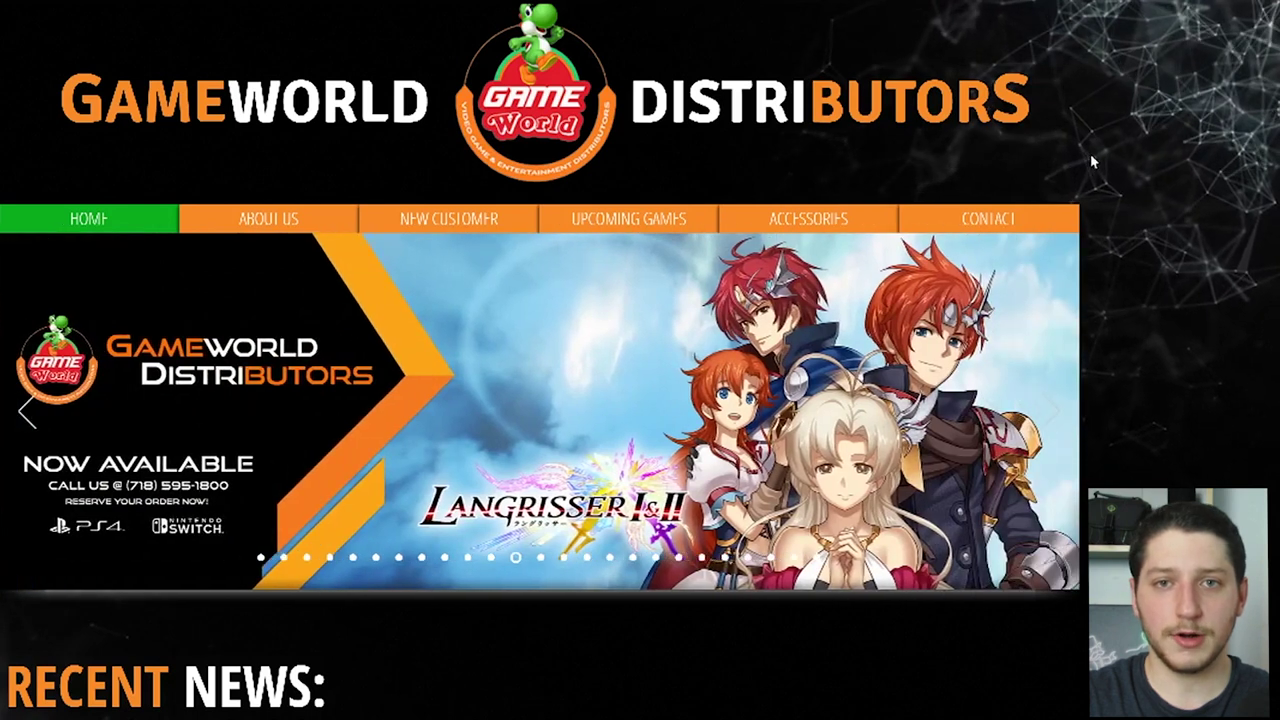
scroll(1090, 161, "down", 2)
scroll(1090, 161, "down", 1)
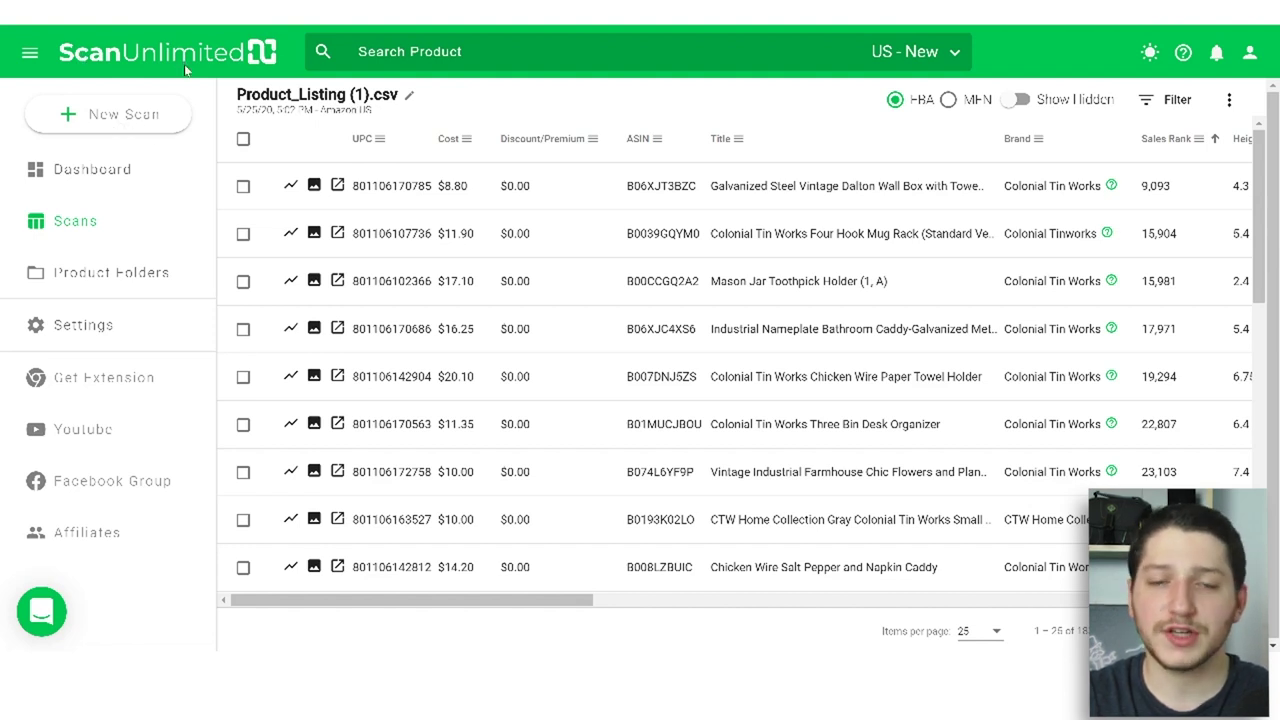
left_click(147, 119)
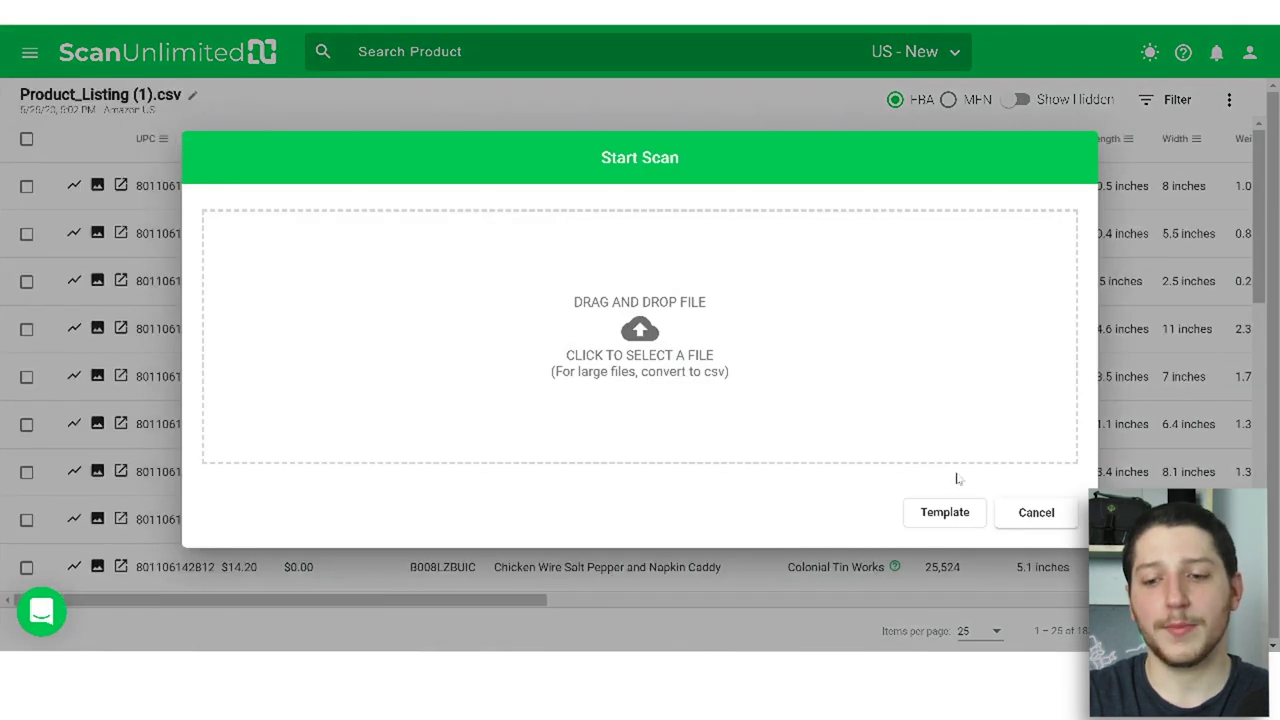
left_click(1050, 515)
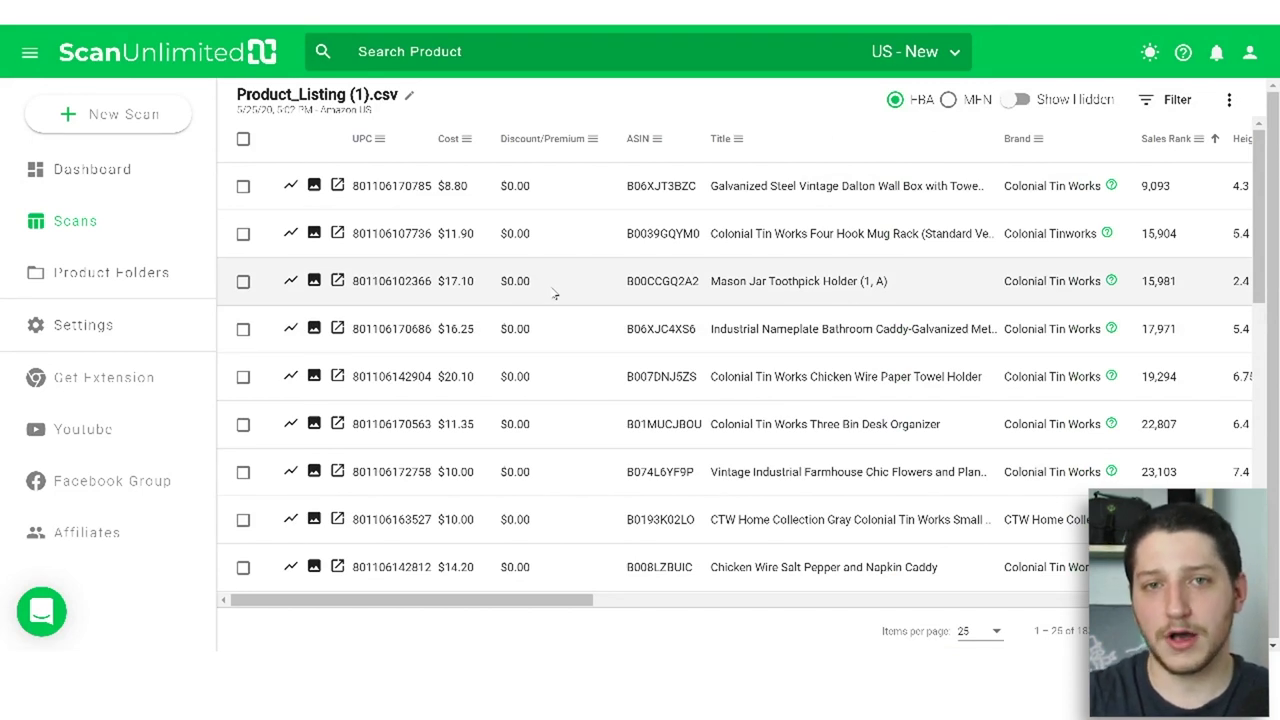
left_click_drag(484, 600, 988, 608)
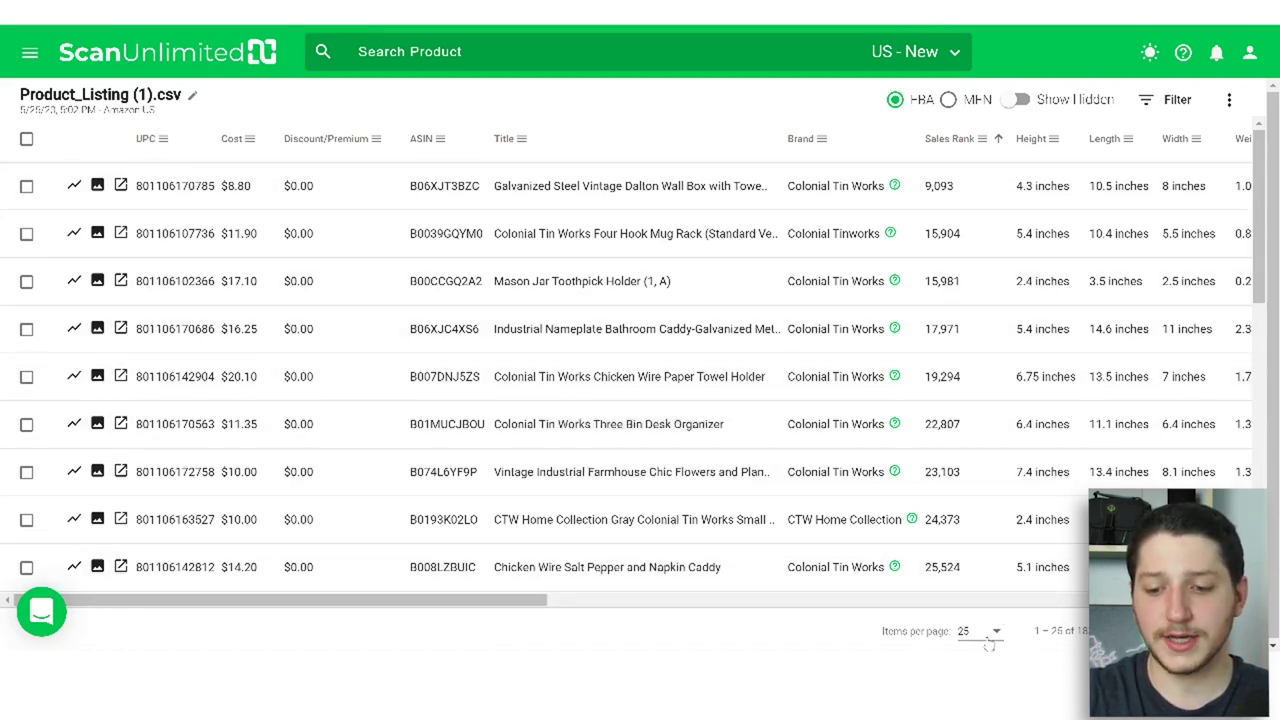
Step: Show 100 products per page and check the Discount/Premium percentage in Scan Settings
left_click(986, 638)
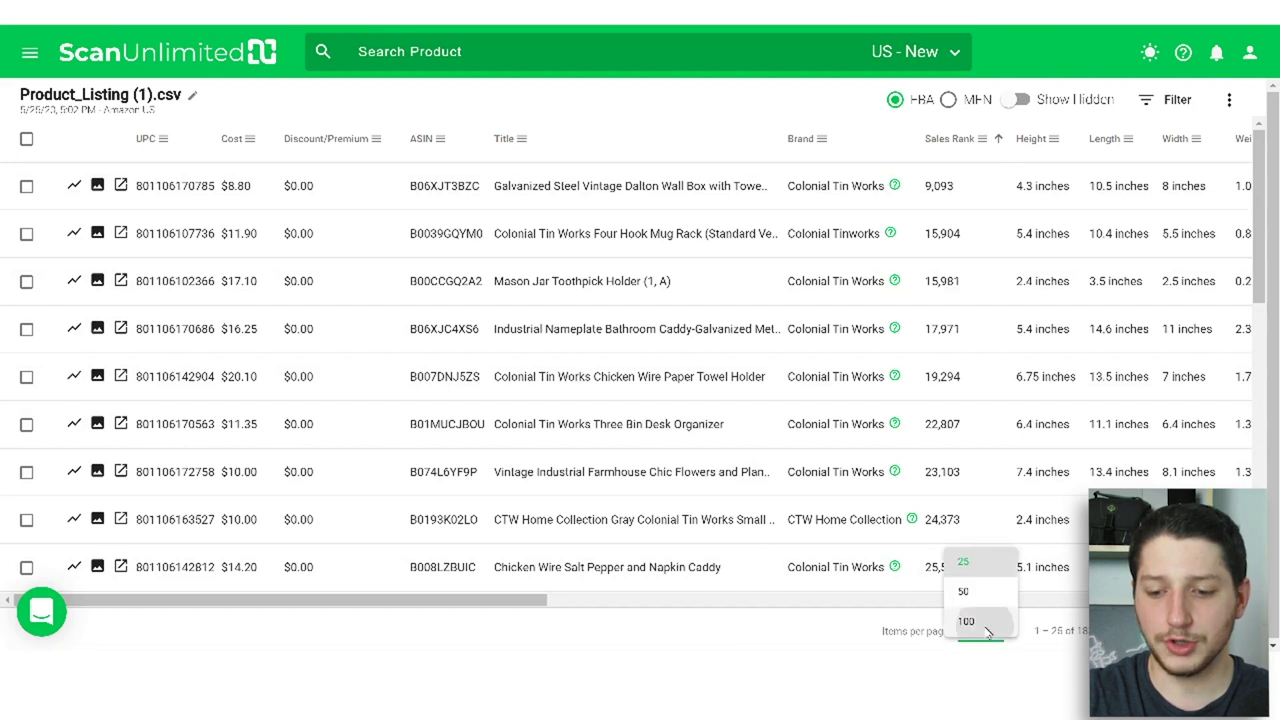
left_click(972, 618)
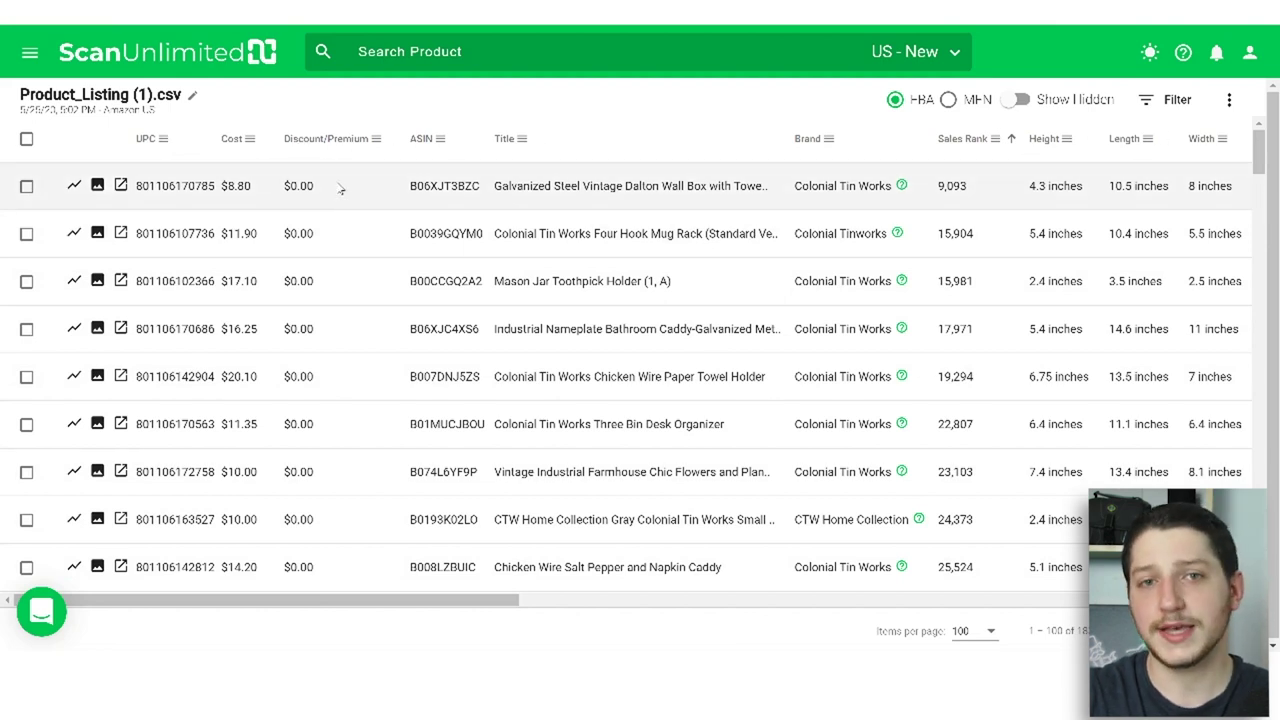
left_click(1230, 100)
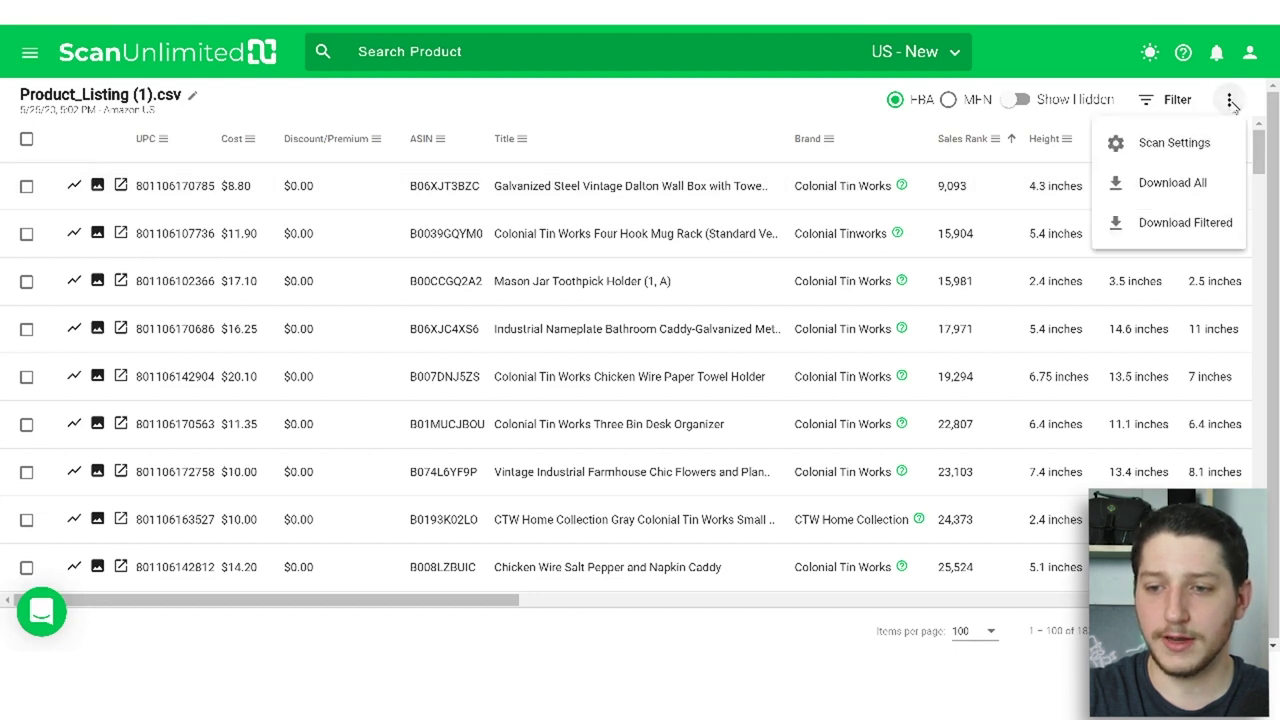
left_click(1176, 146)
left_click(697, 375)
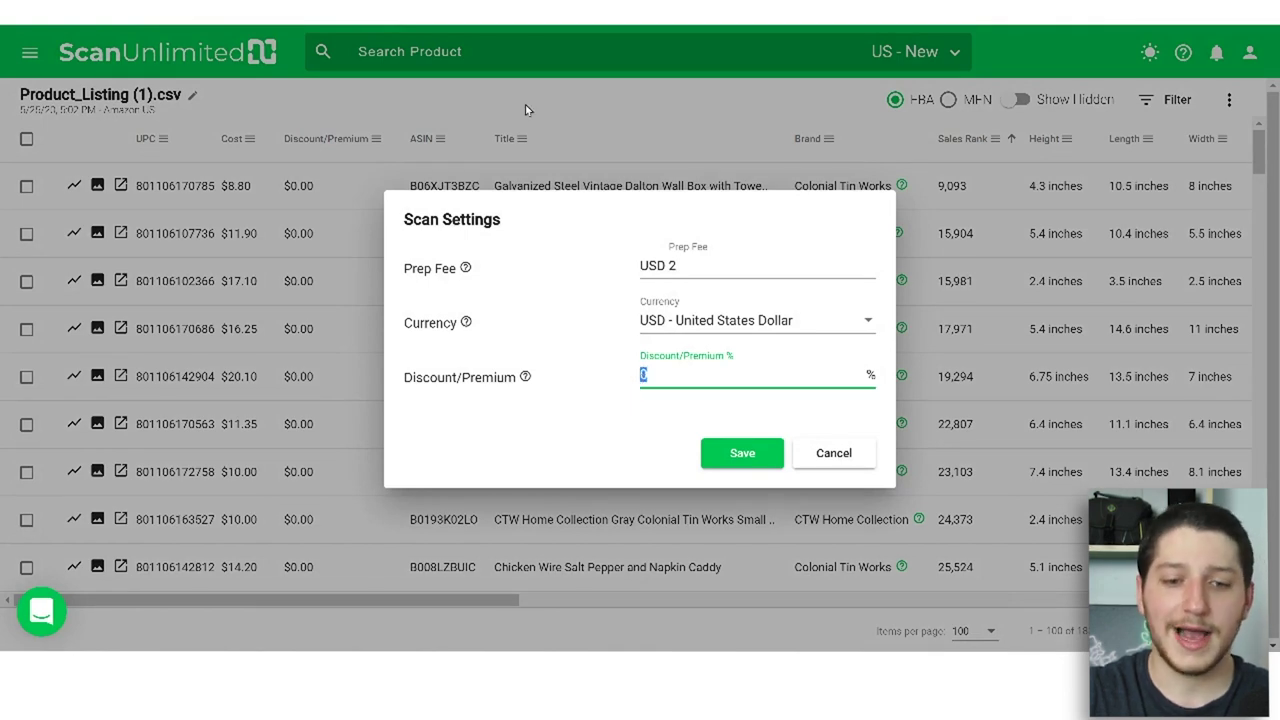
left_click(849, 480)
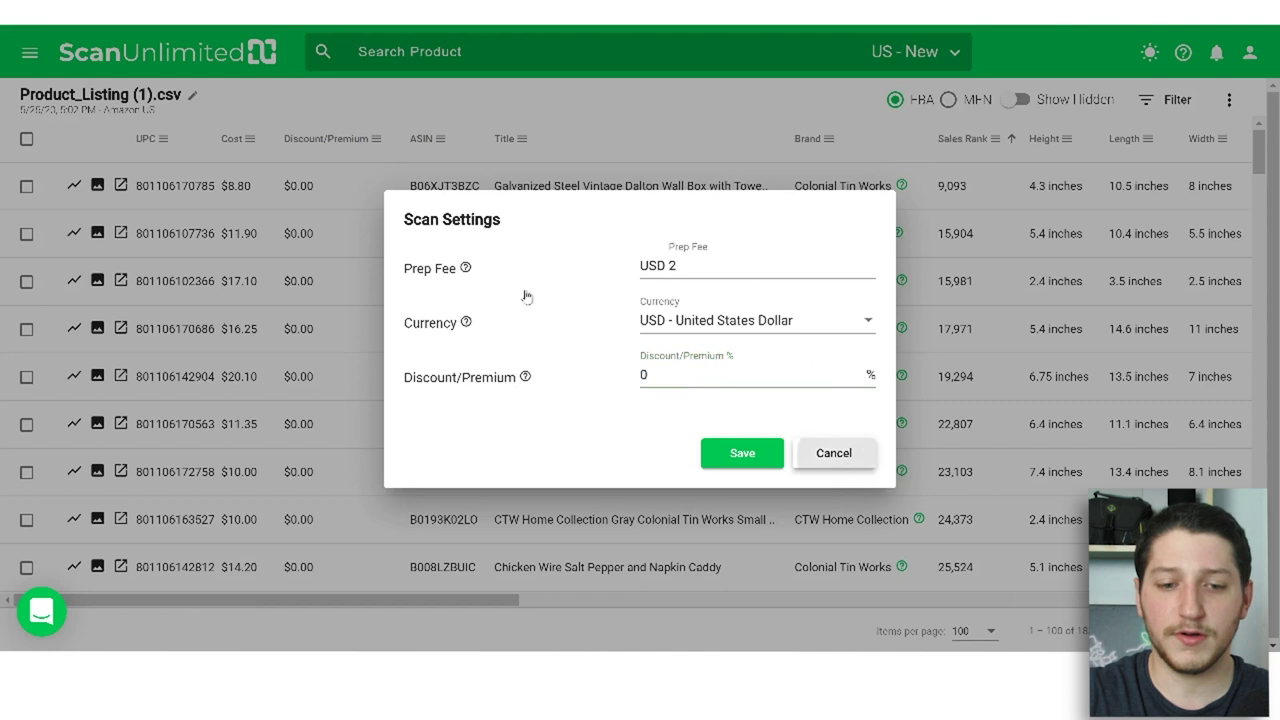
Step: Close Scan Settings unchanged and view the first product's price and rank history chart
left_click(745, 453)
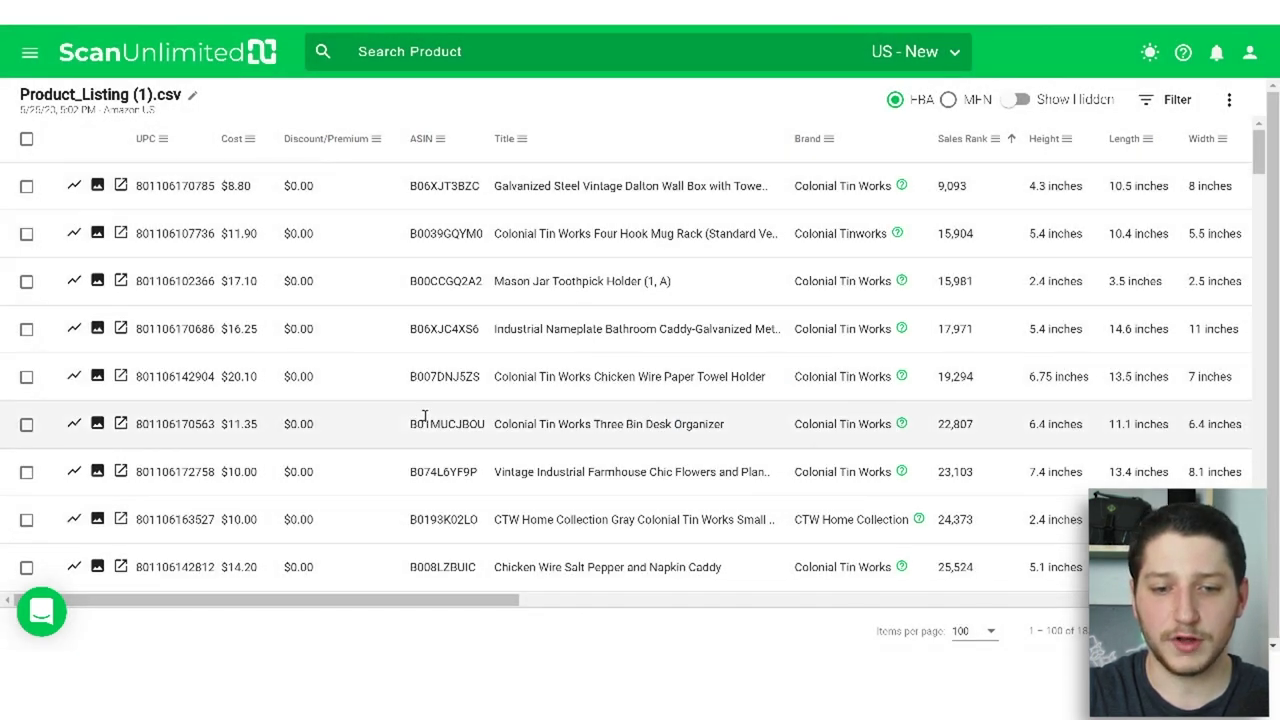
left_click_drag(300, 600, 90, 608)
left_click(74, 186)
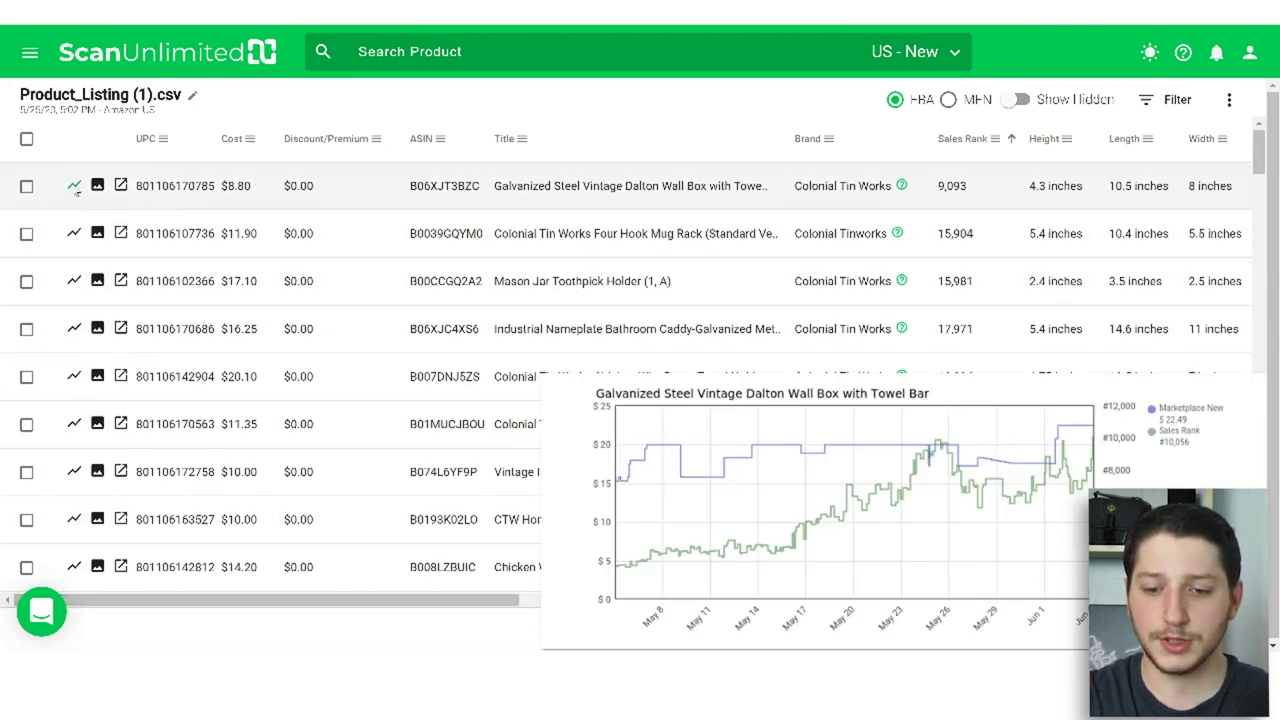
mouse_move(98, 185)
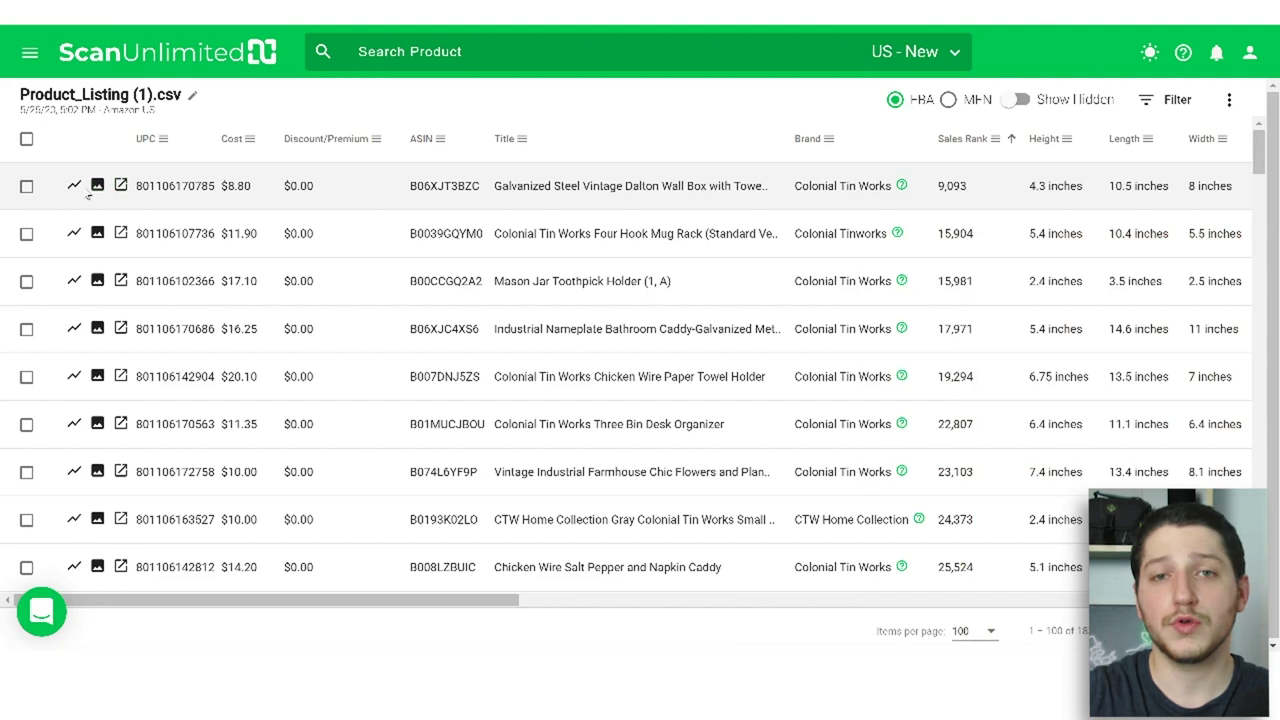
scroll(495, 440, "right", 3)
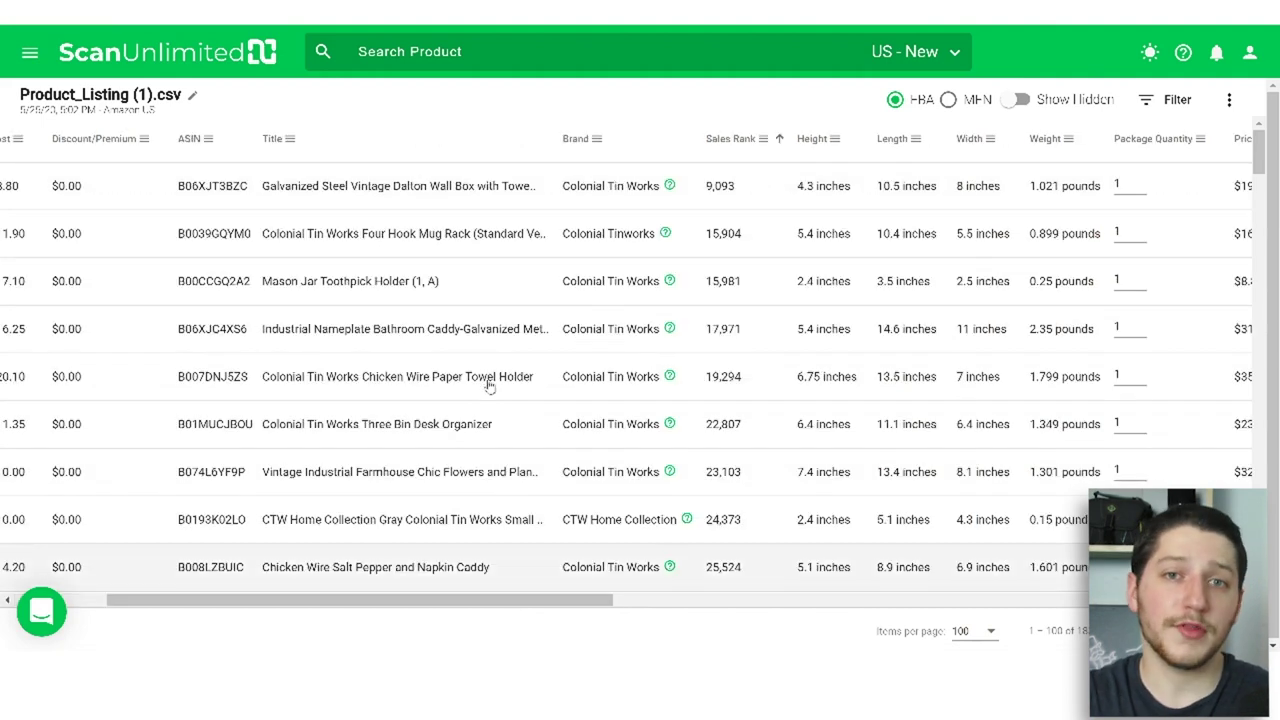
left_click_drag(553, 601, 609, 603)
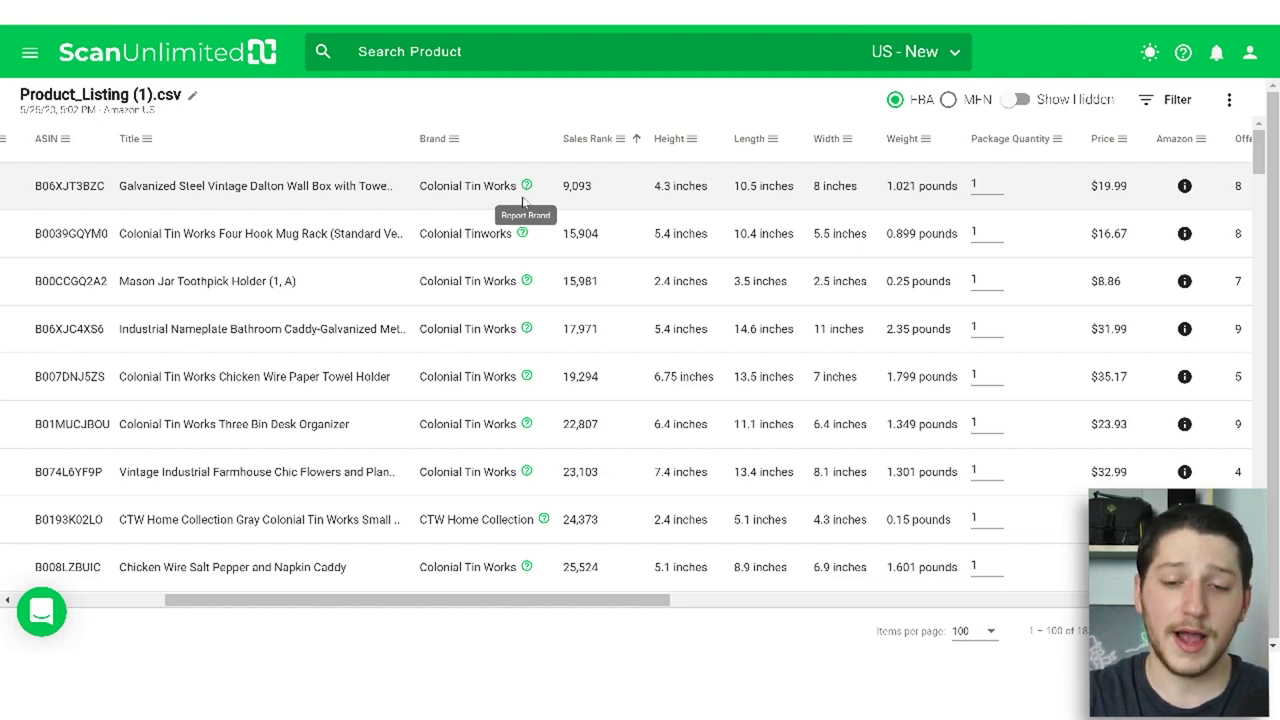
left_click_drag(398, 601, 1037, 606)
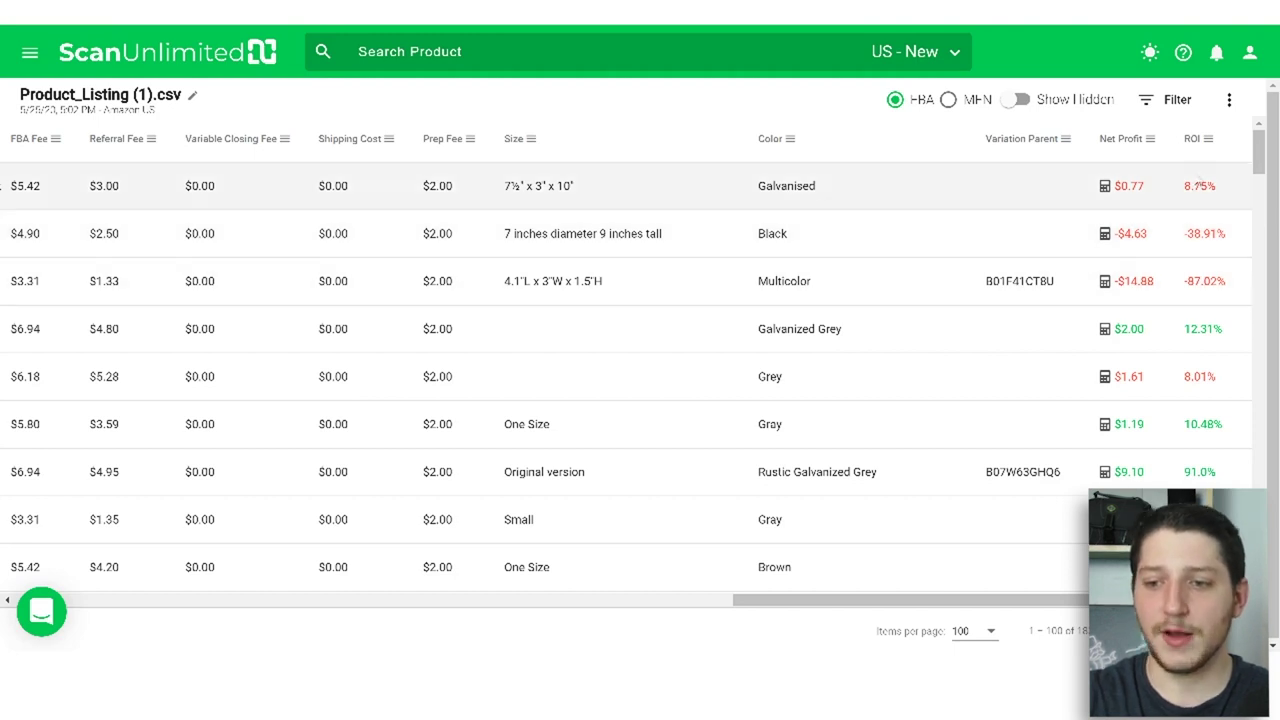
left_click_drag(950, 600, 1090, 480)
Step: Hide the Title, Package Height and Package Weight columns and reload the trimmed results table
left_click(1165, 100)
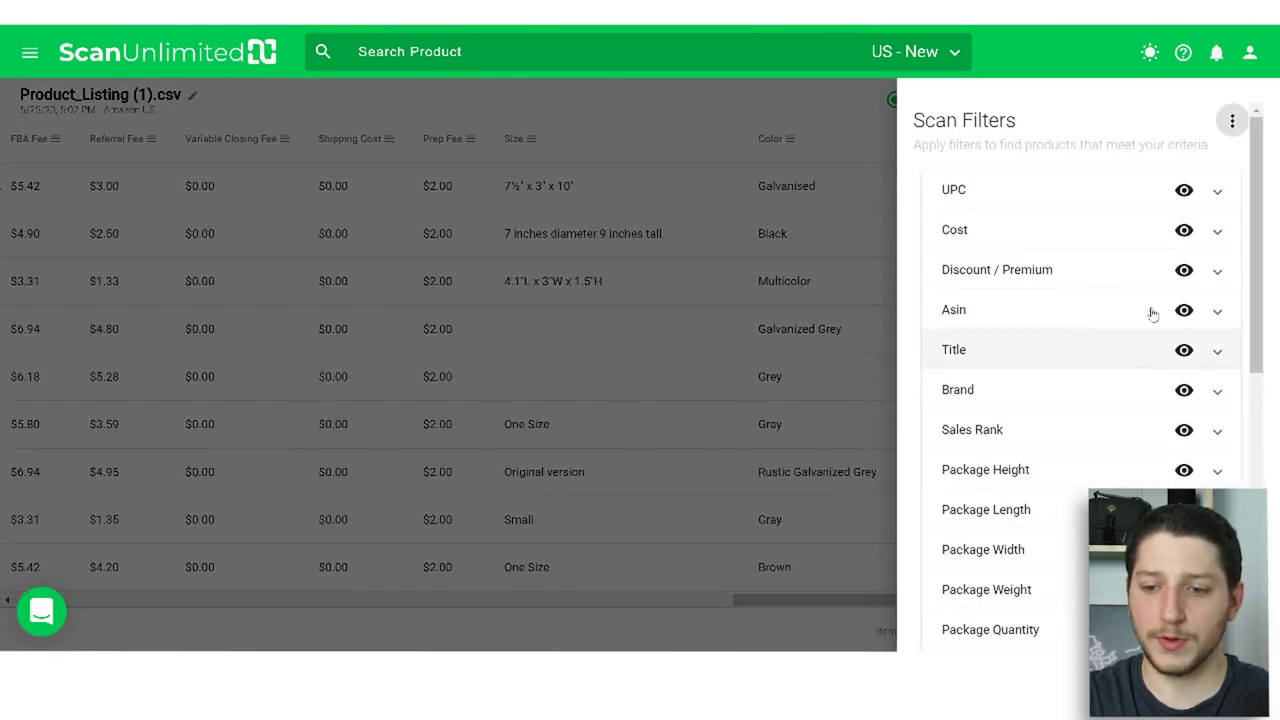
scroll(1168, 385, "down", 2)
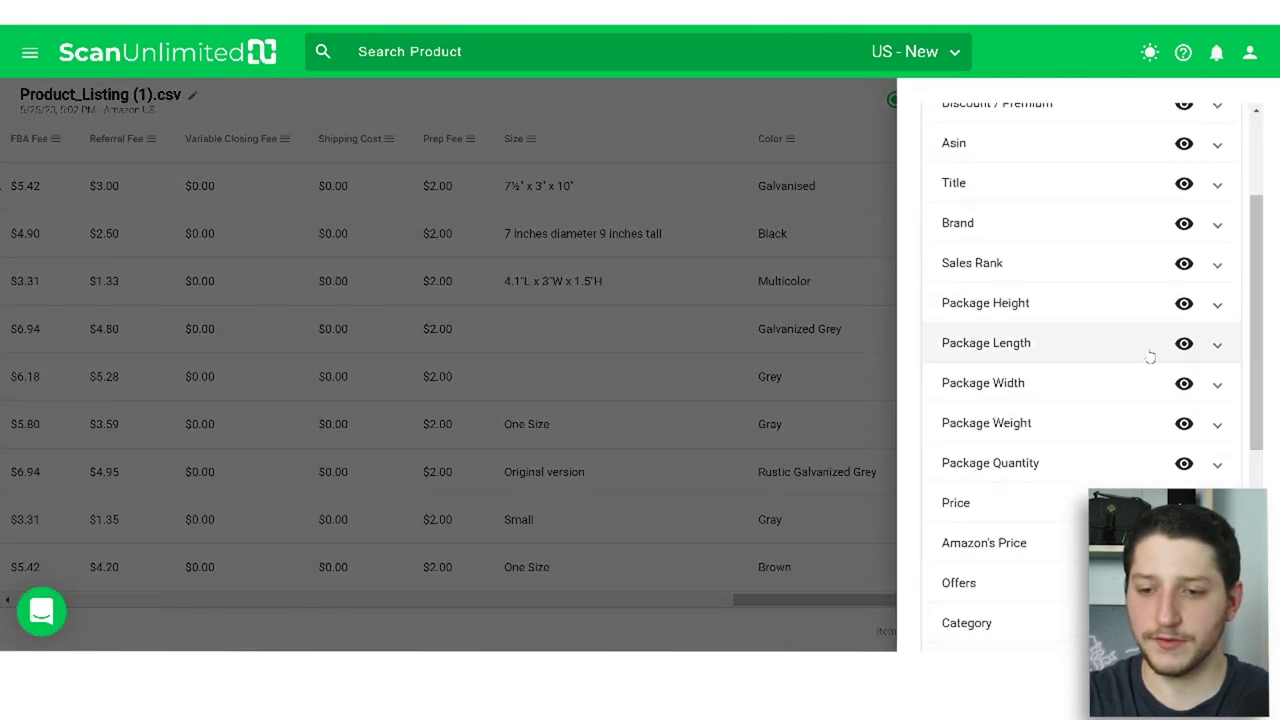
scroll(1150, 356, "up", 2)
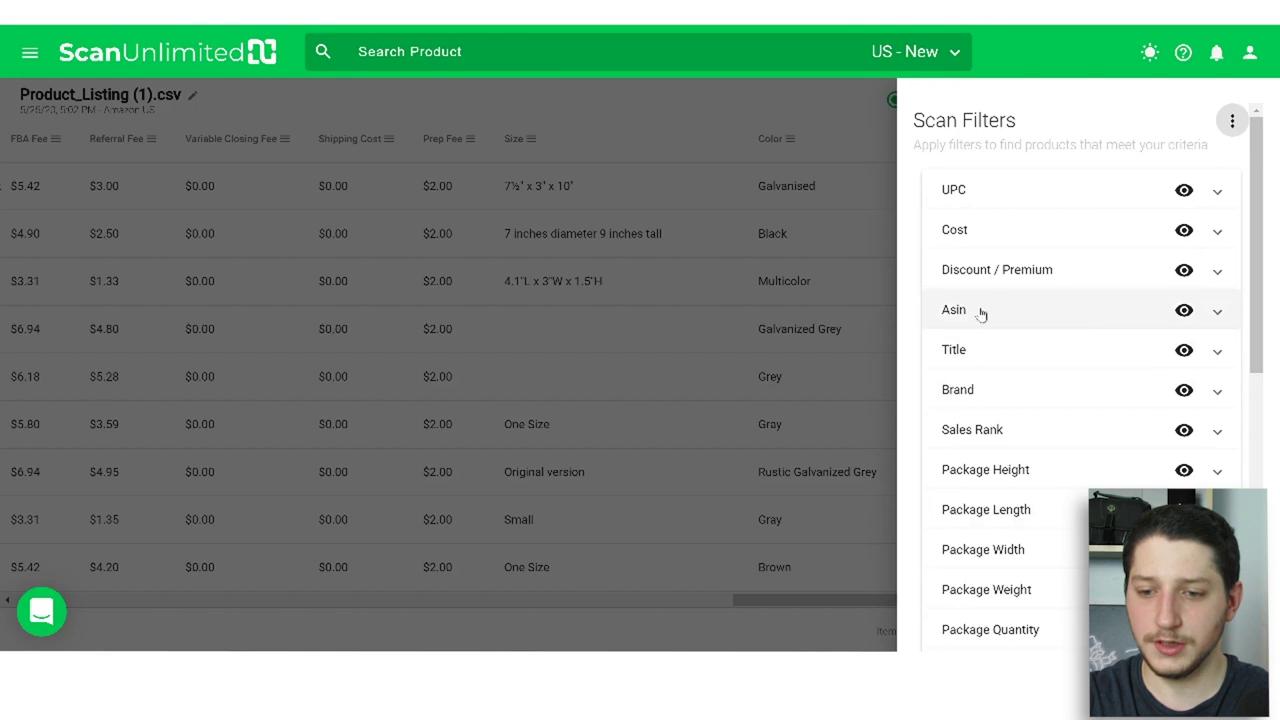
left_click(1184, 350)
left_click(1186, 472)
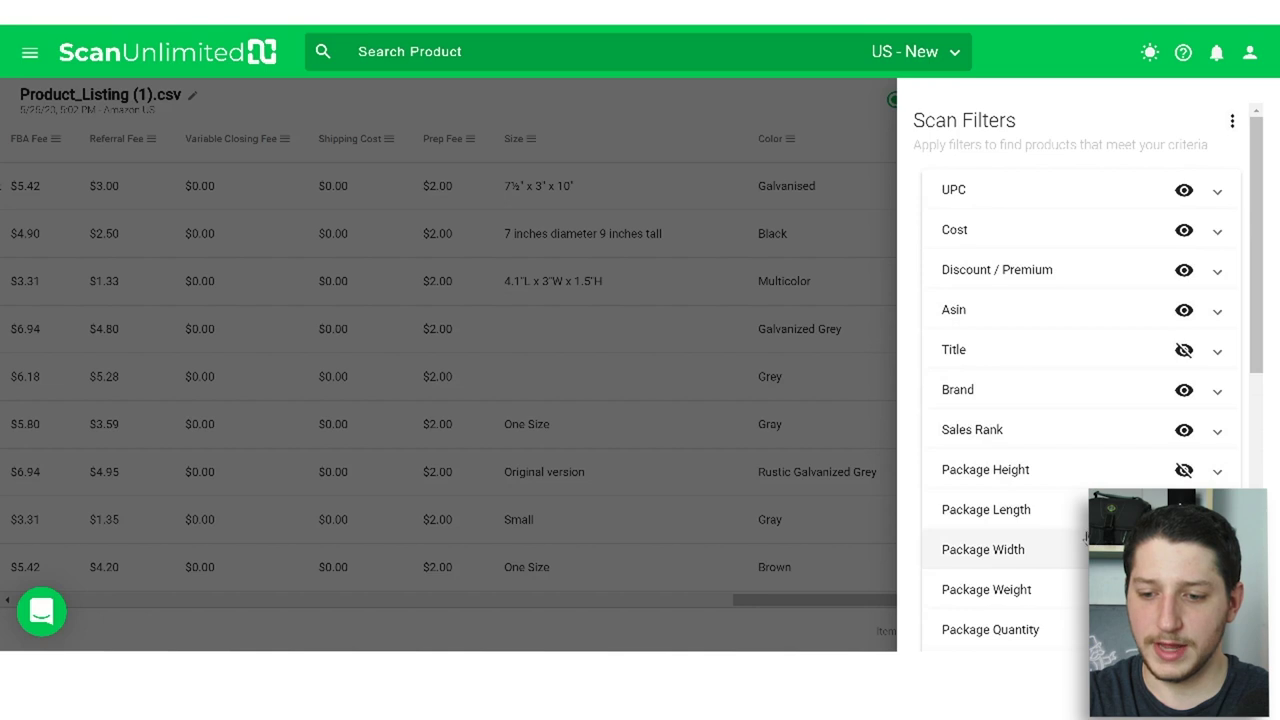
scroll(1095, 500, "down", 2)
left_click(1184, 423)
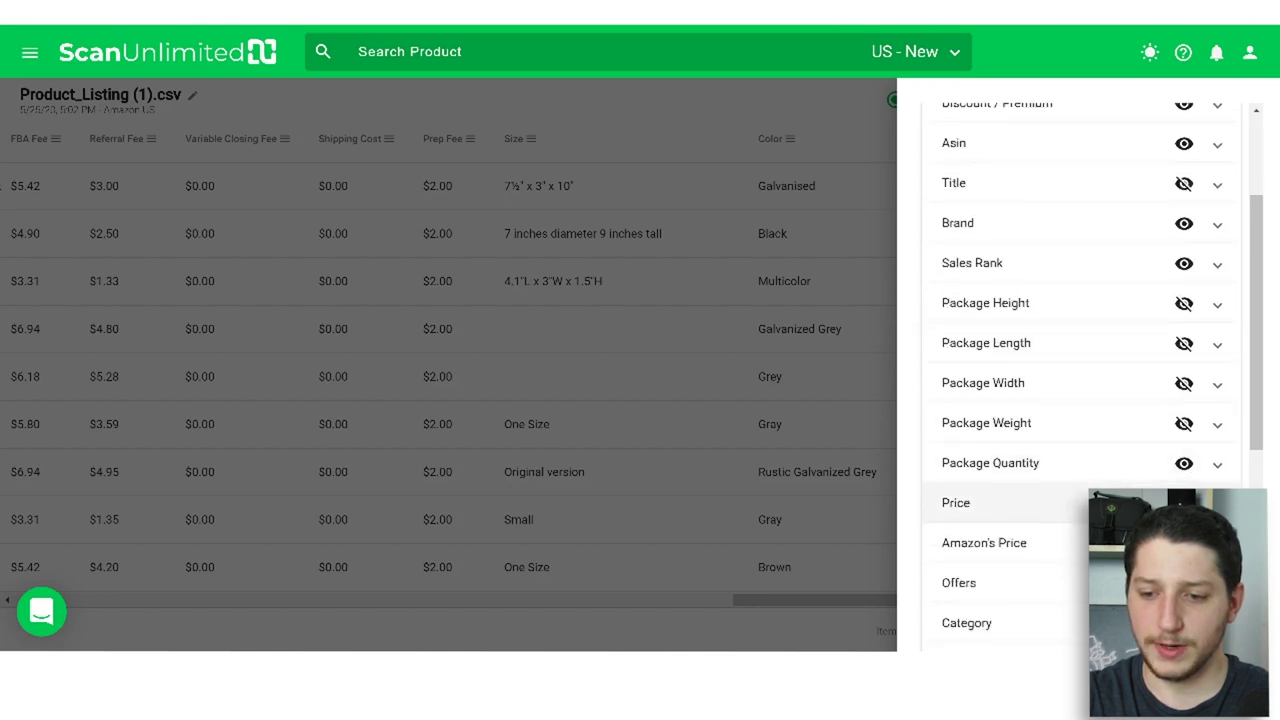
scroll(1004, 457, "down", 5)
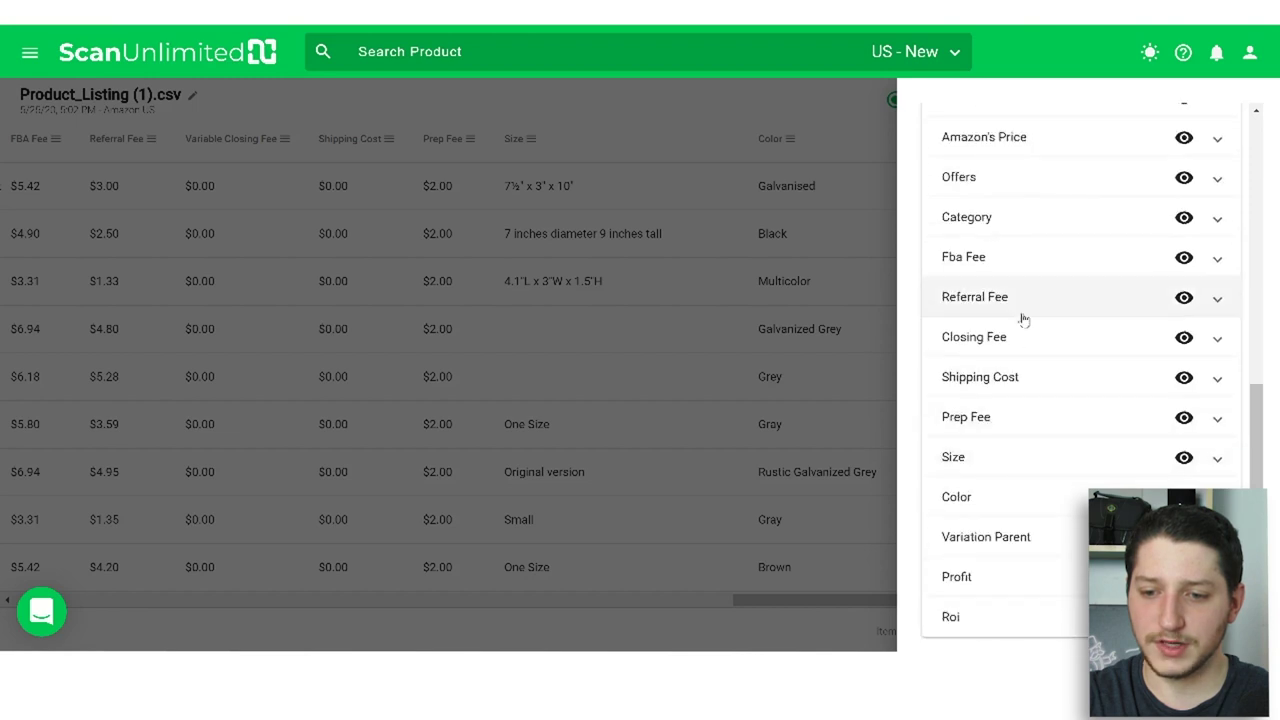
scroll(1020, 317, "up", 2)
left_click(731, 116)
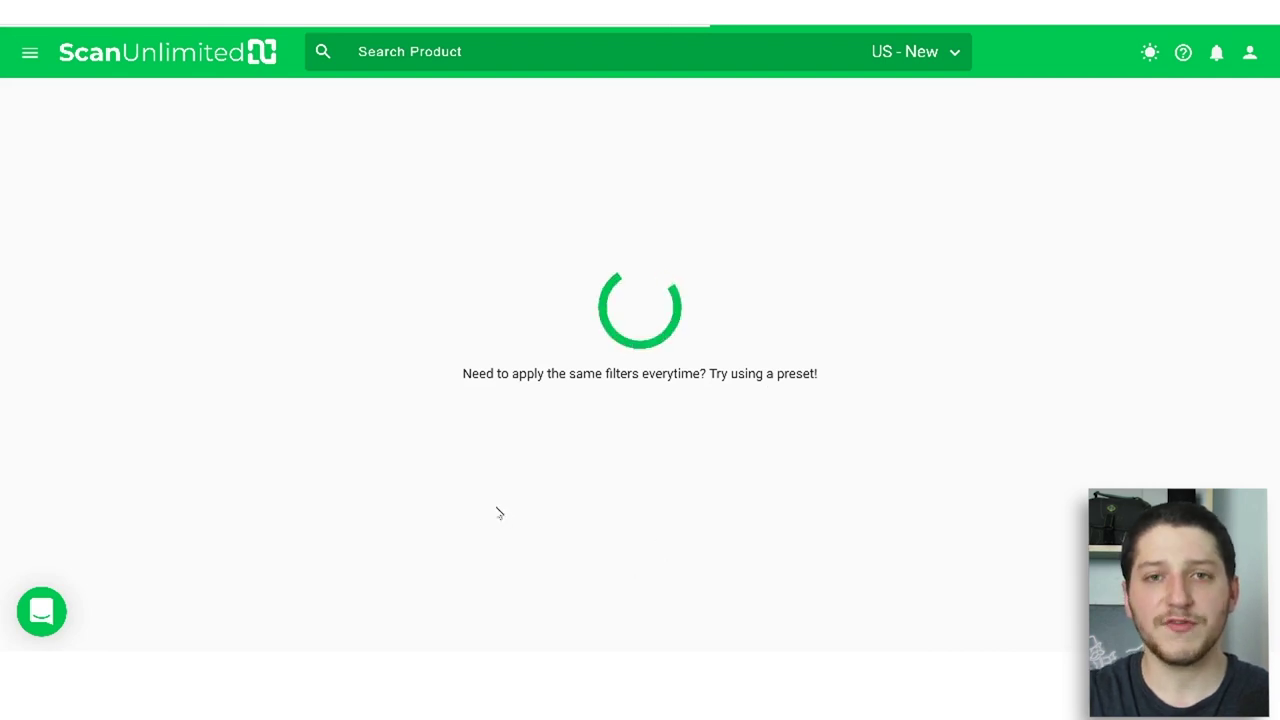
left_click_drag(420, 600, 1083, 547)
left_click_drag(1005, 545, 383, 567)
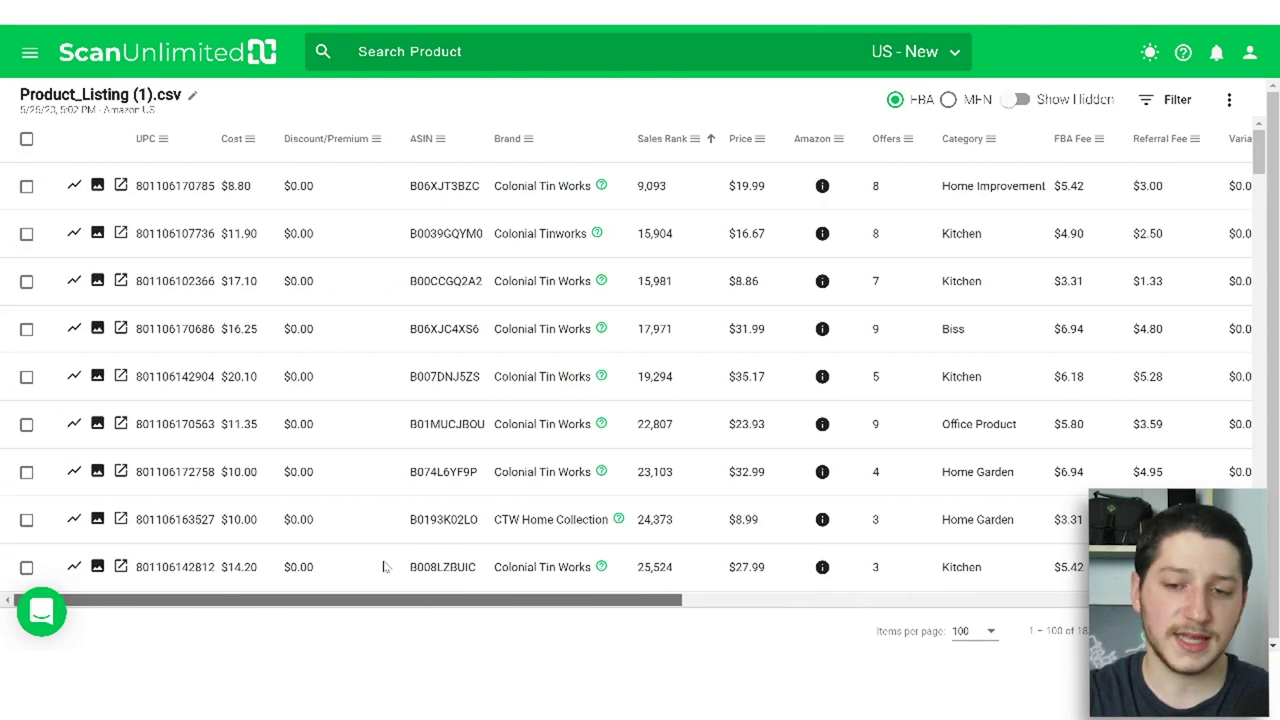
Step: Add a Sales Rank Less Than Or Equal 1500000 condition
mouse_move(383, 567)
left_mouse_down()
mouse_move(491, 570)
mouse_move(371, 571)
left_mouse_up()
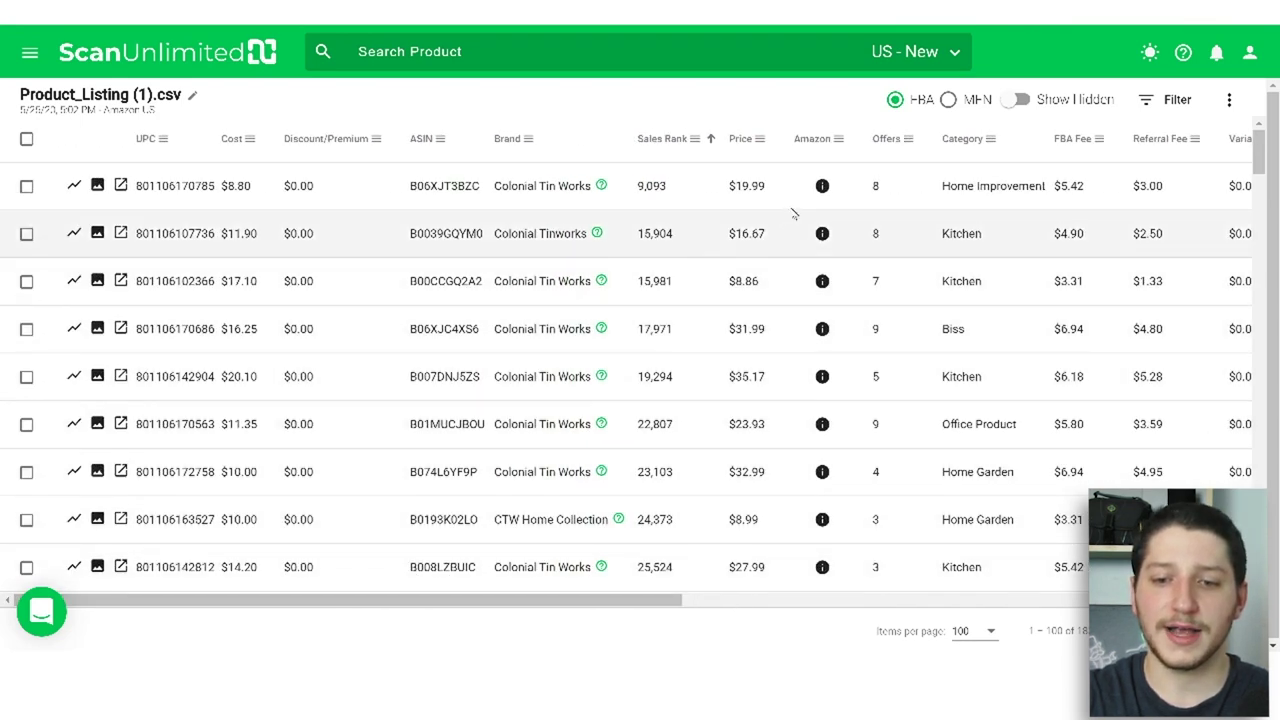
left_click(694, 142)
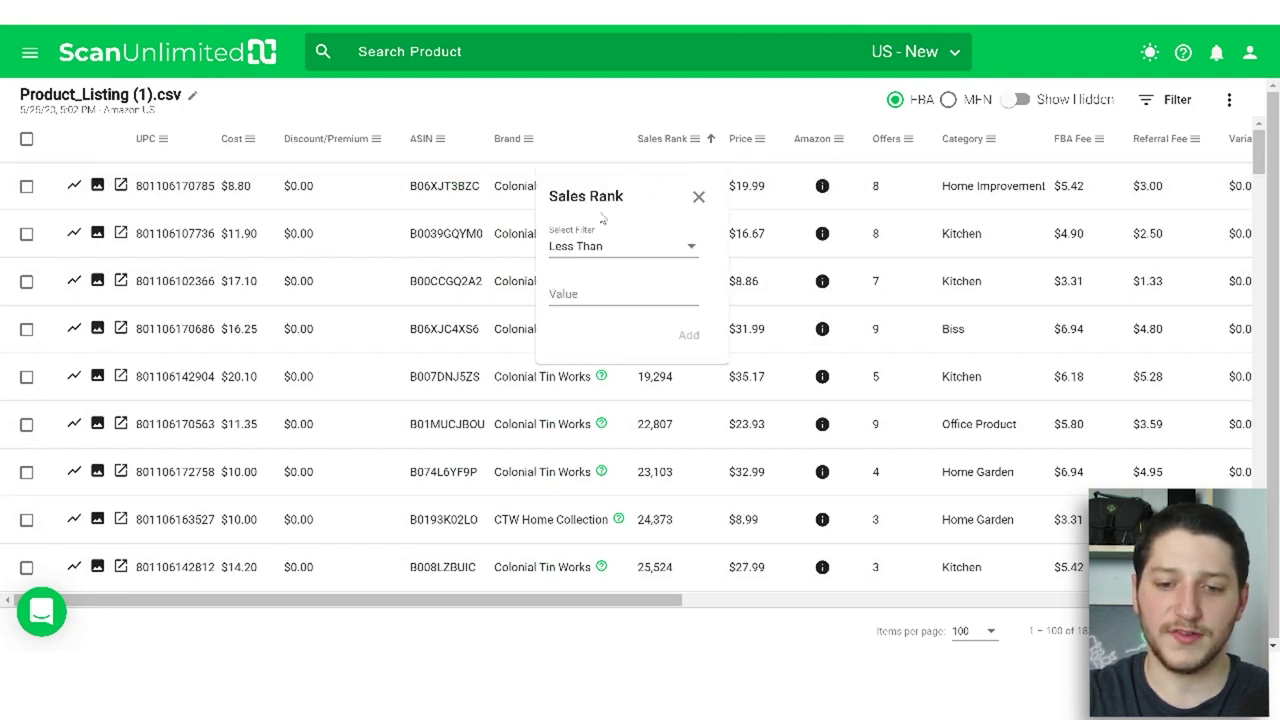
left_click(606, 249)
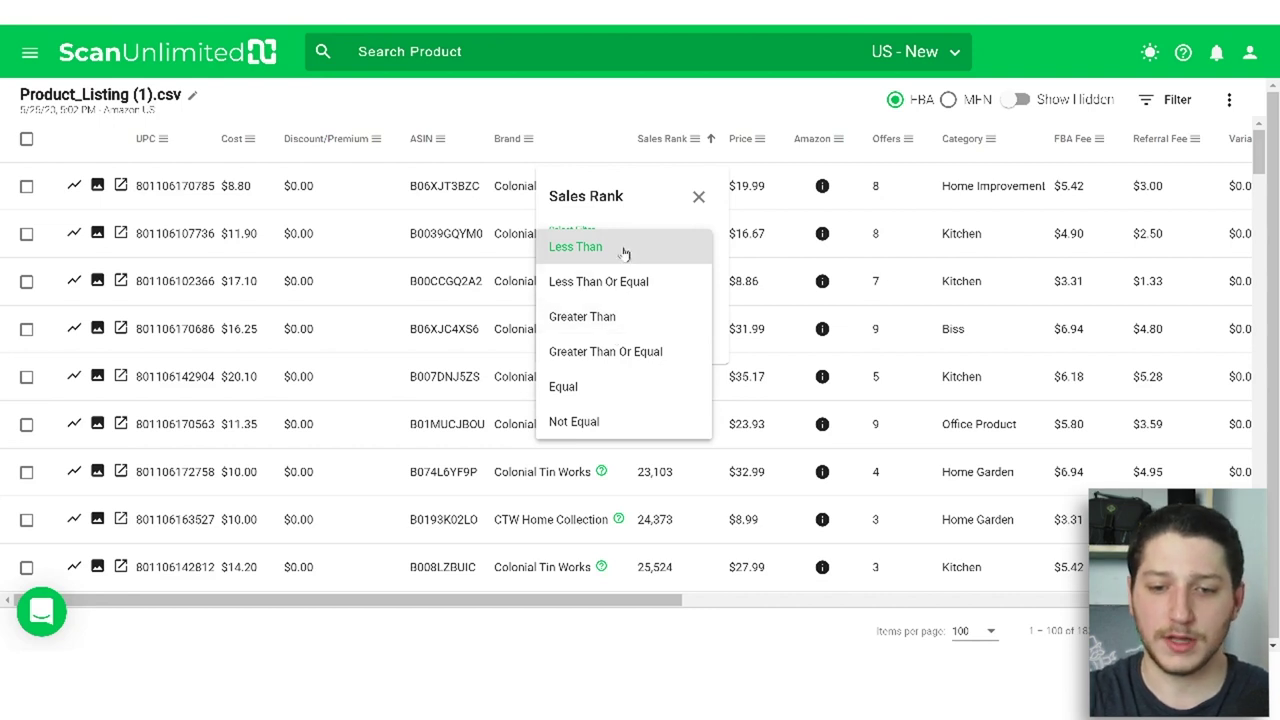
left_click(621, 285)
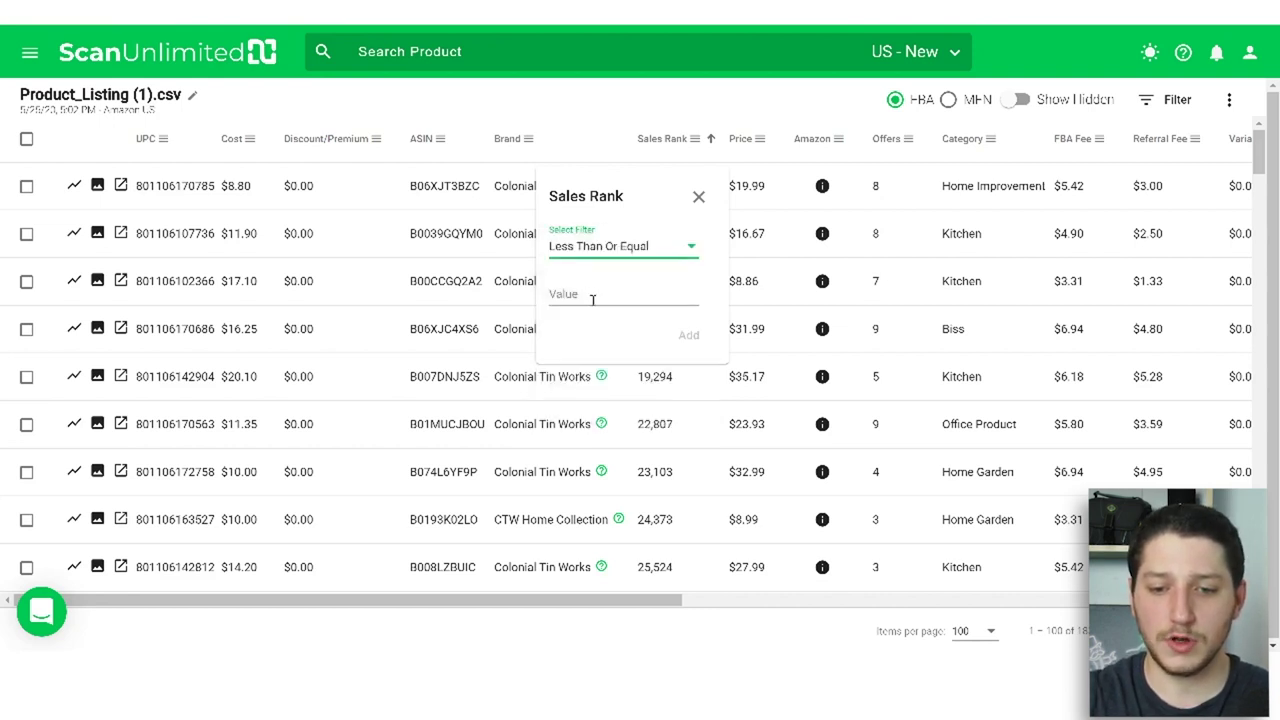
left_click(591, 296)
type("1500000")
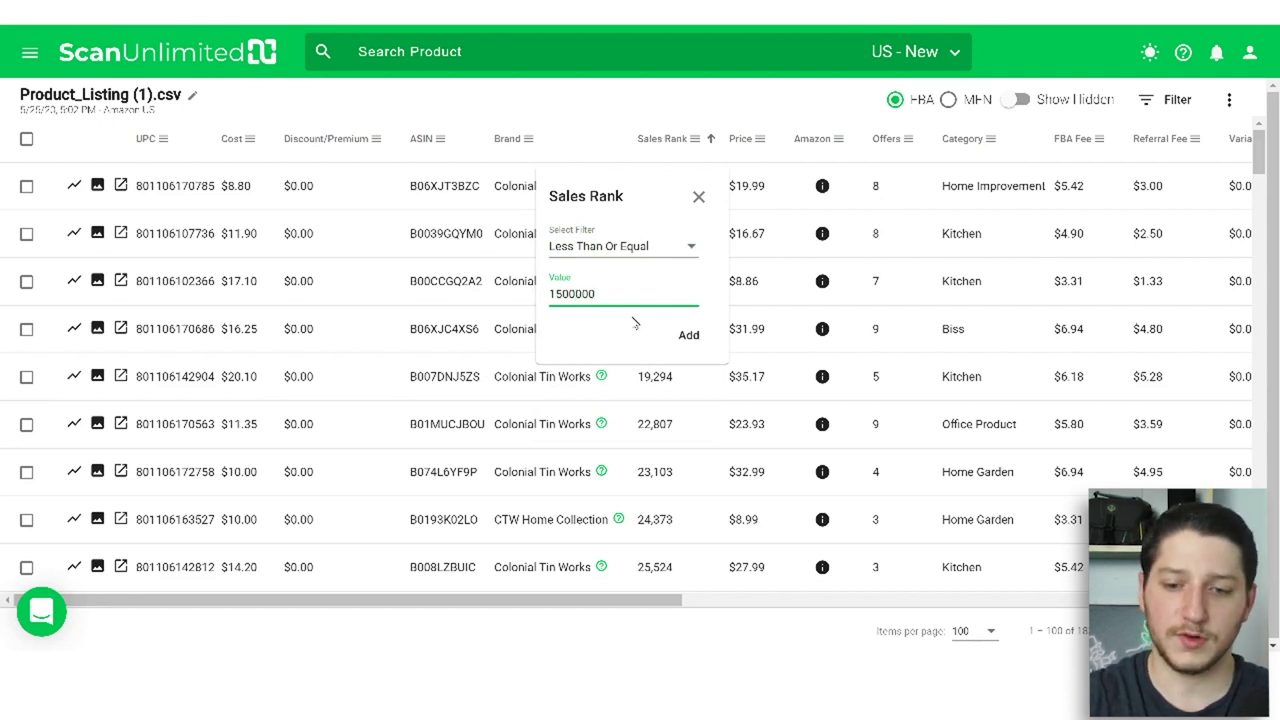
left_click(686, 338)
Step: Add a Sales Rank Greater Than Or Equal 1 condition and apply the rank filters
left_click(622, 280)
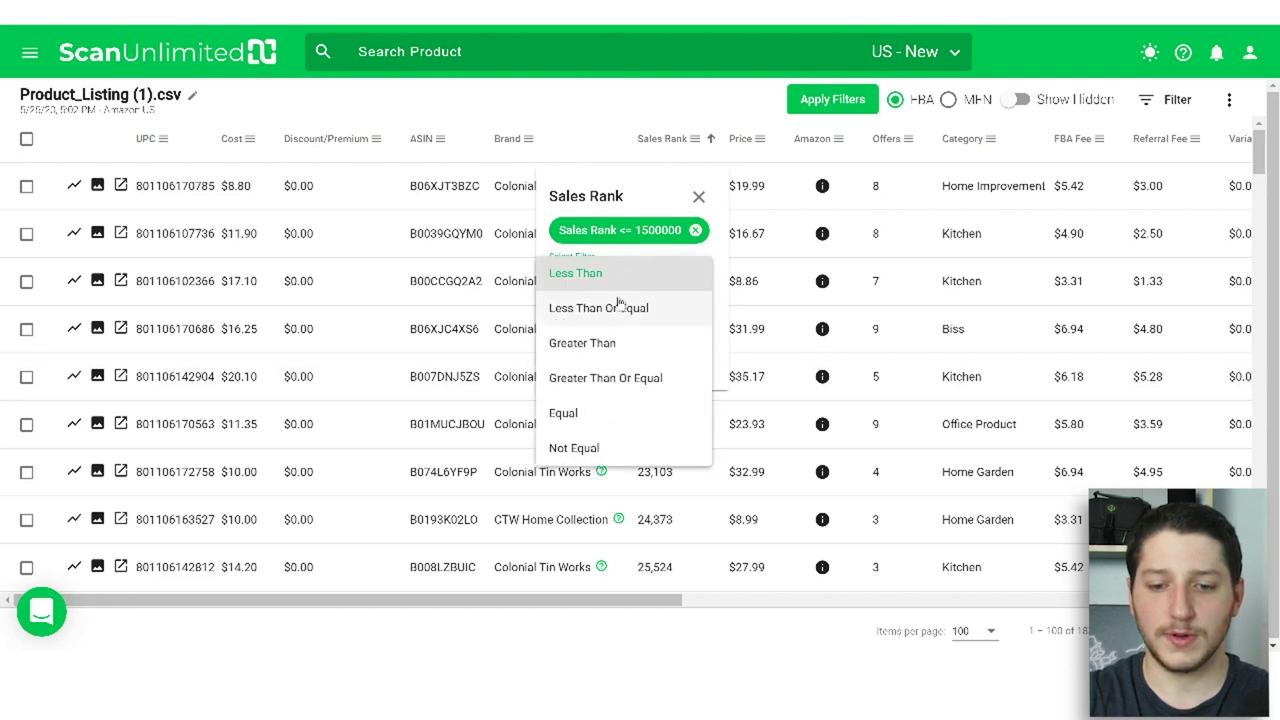
left_click(606, 379)
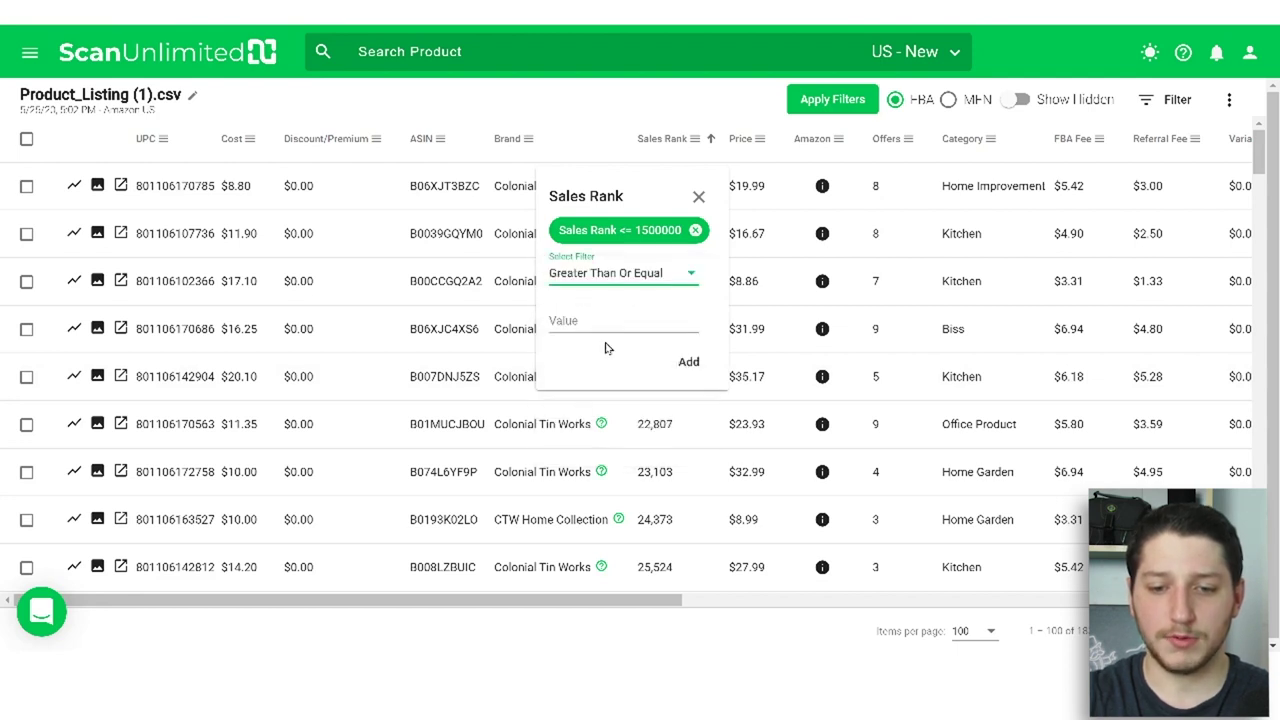
left_click(599, 323)
type("1")
left_click(686, 361)
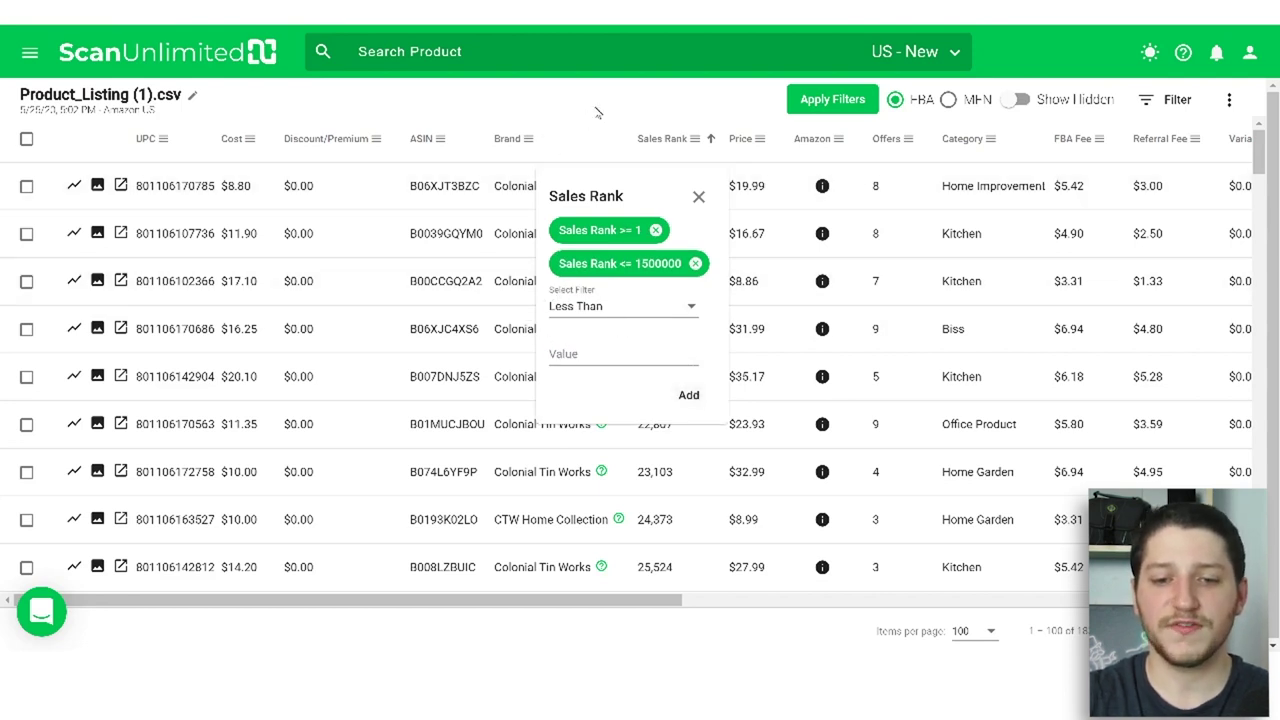
left_click(600, 115)
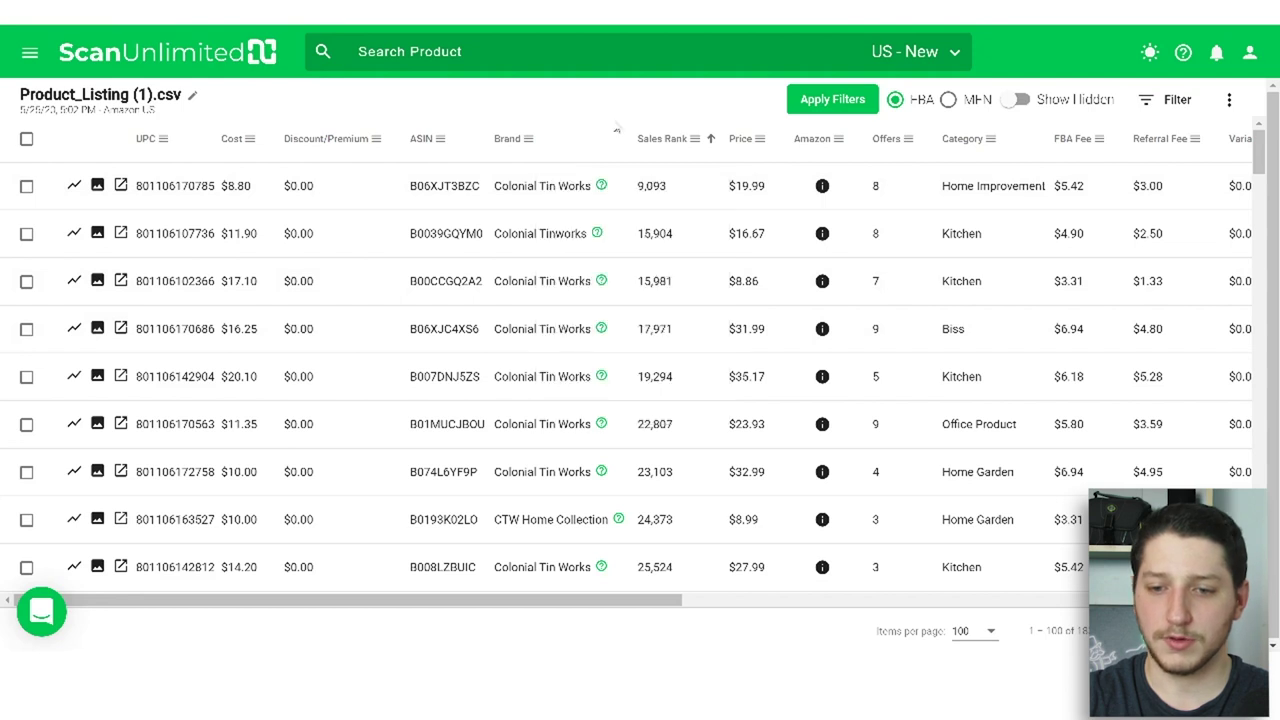
left_click(834, 100)
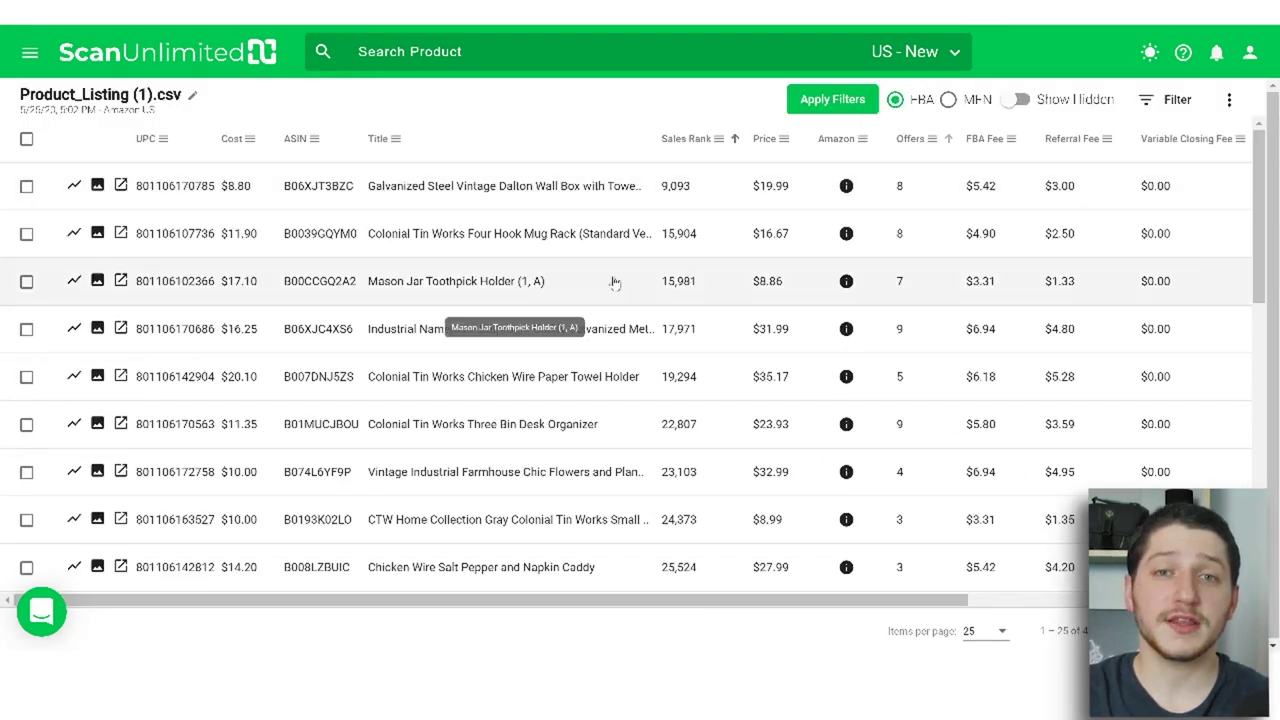
left_click_drag(591, 606, 822, 607)
Step: Add an Offers Less Than Or Equal 5 condition in the Offers column filter
left_click(673, 139)
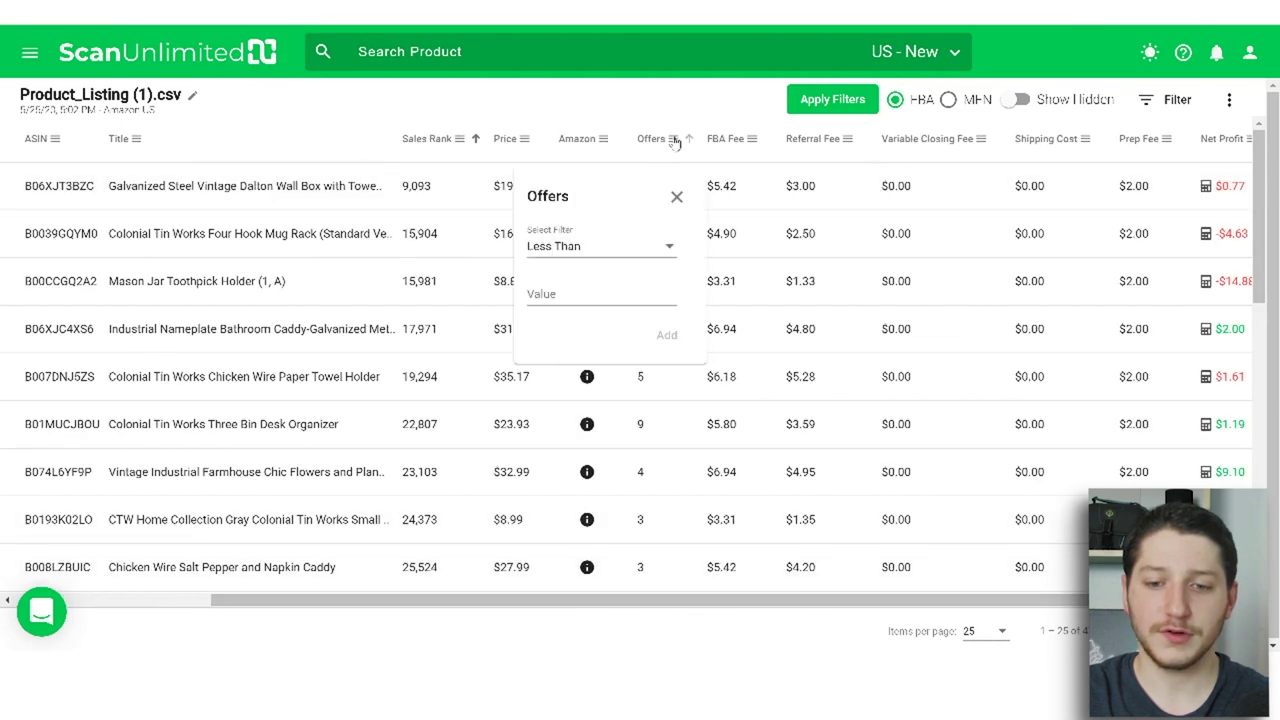
left_click(623, 257)
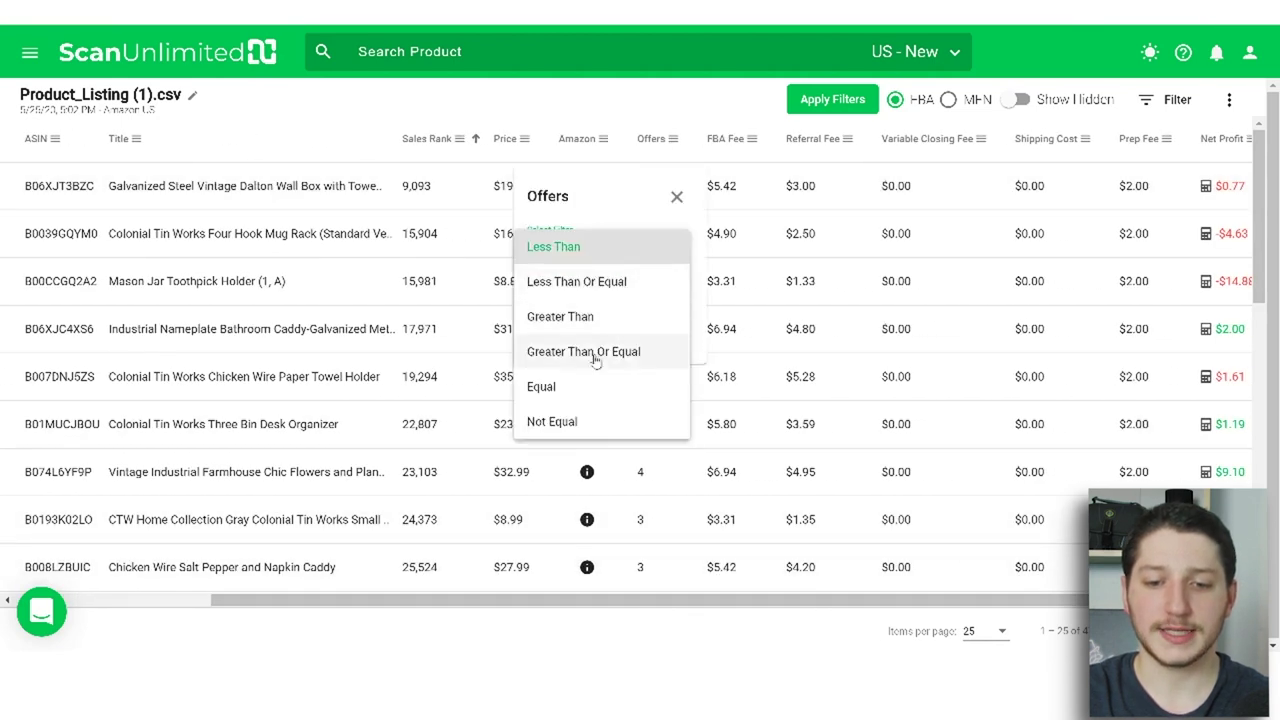
left_click(590, 282)
left_click(597, 293)
type("5")
left_click(662, 335)
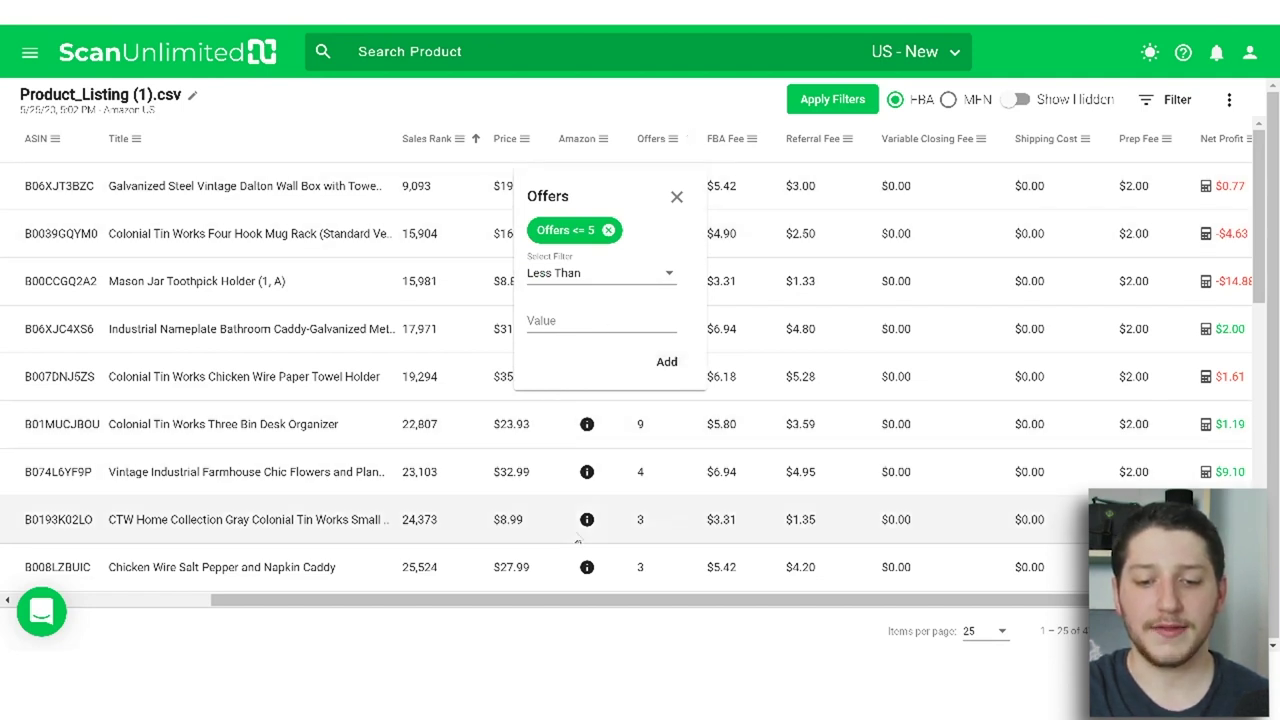
left_click_drag(648, 604, 722, 604)
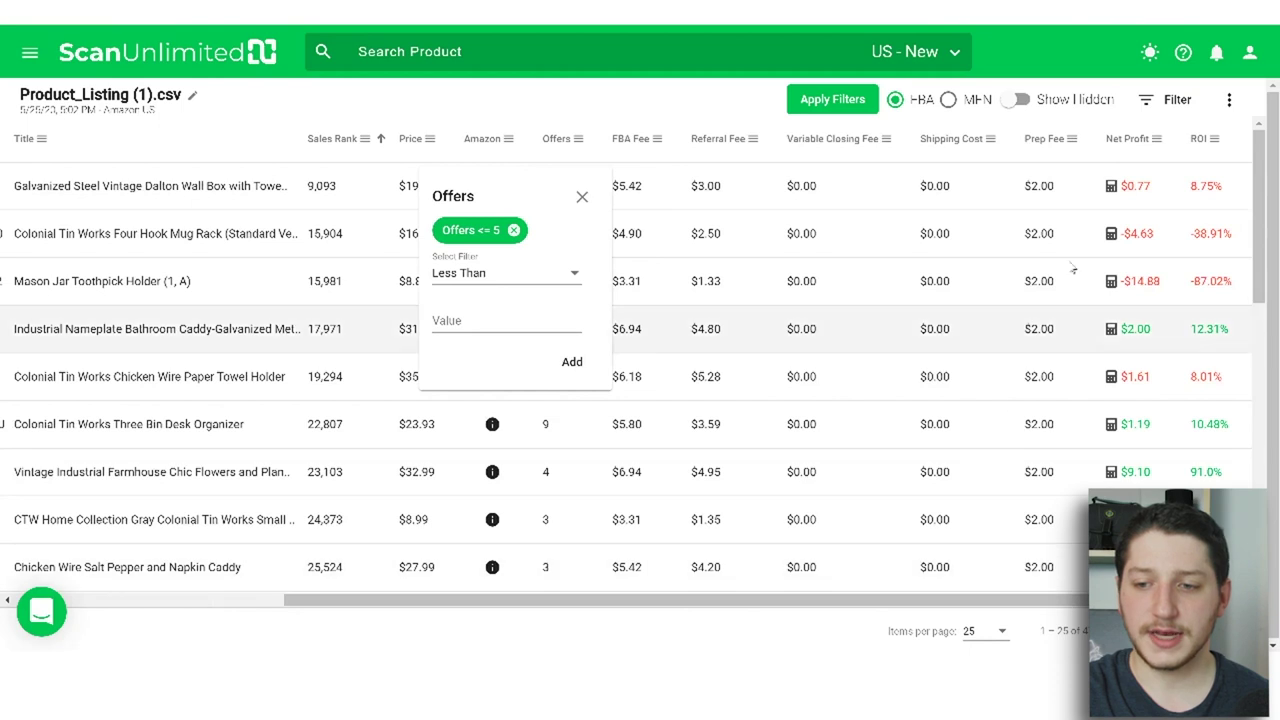
Step: Set a Net Profit >= $5.00 condition, then bring up the ROI column filter
left_click(1157, 140)
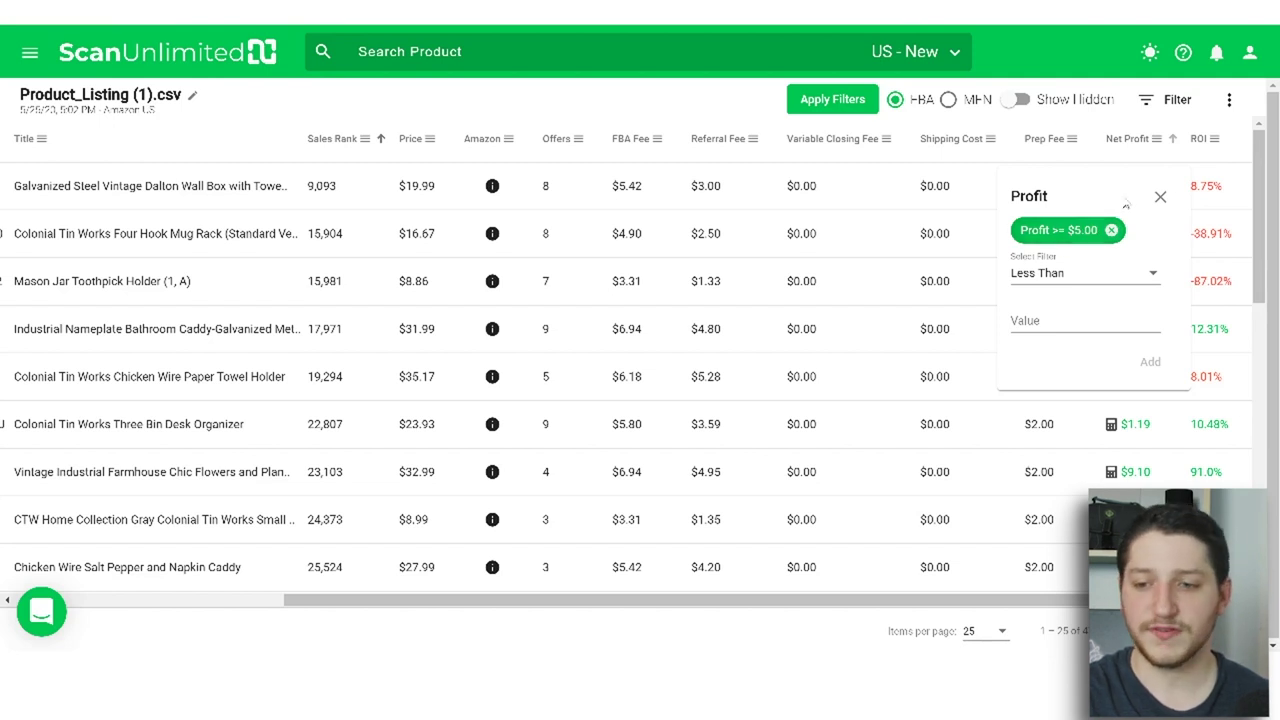
left_click(1215, 140)
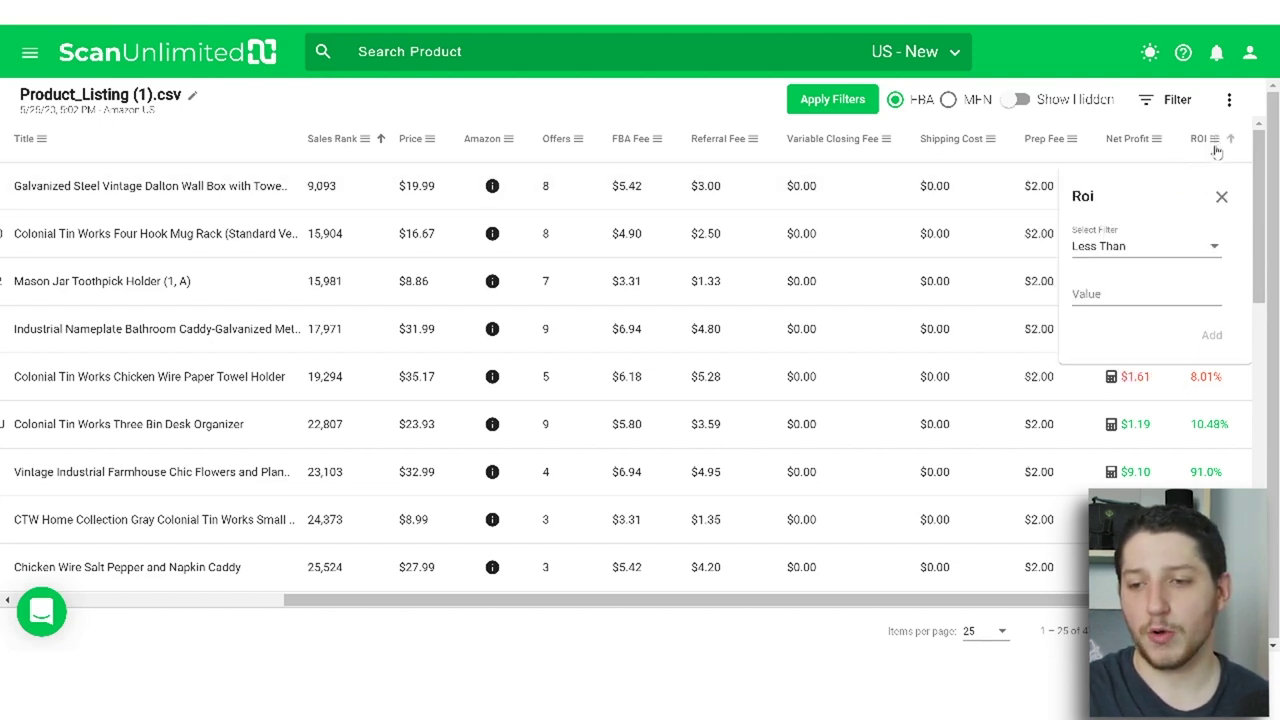
Step: Add a Roi Greater Than Or Equal 25% condition in the ROI filter
left_click(1170, 249)
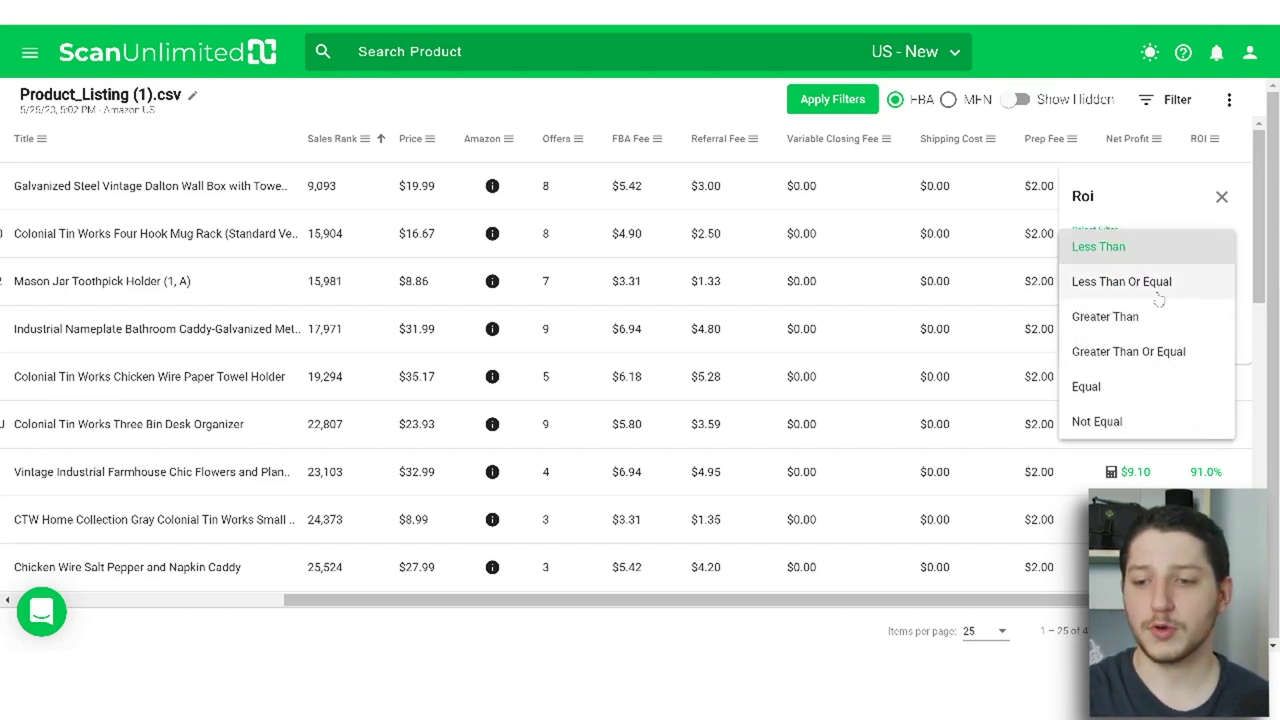
left_click(1158, 355)
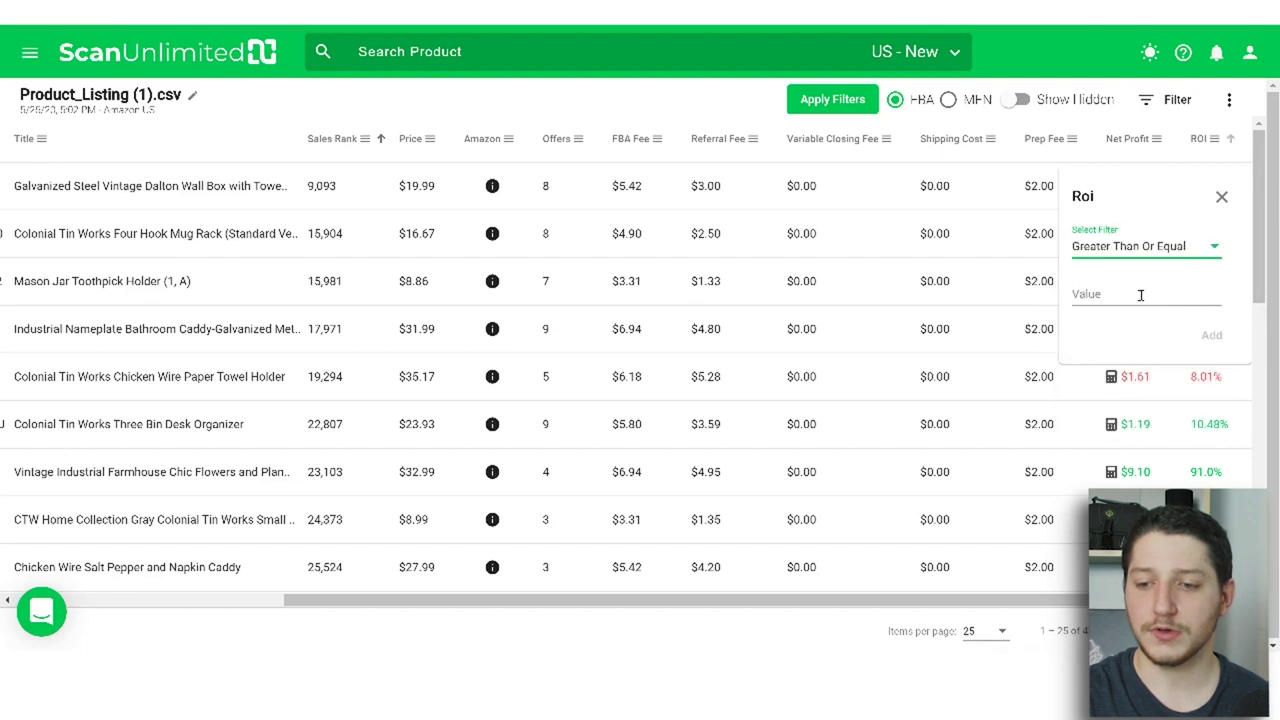
left_click(1143, 293)
type("25")
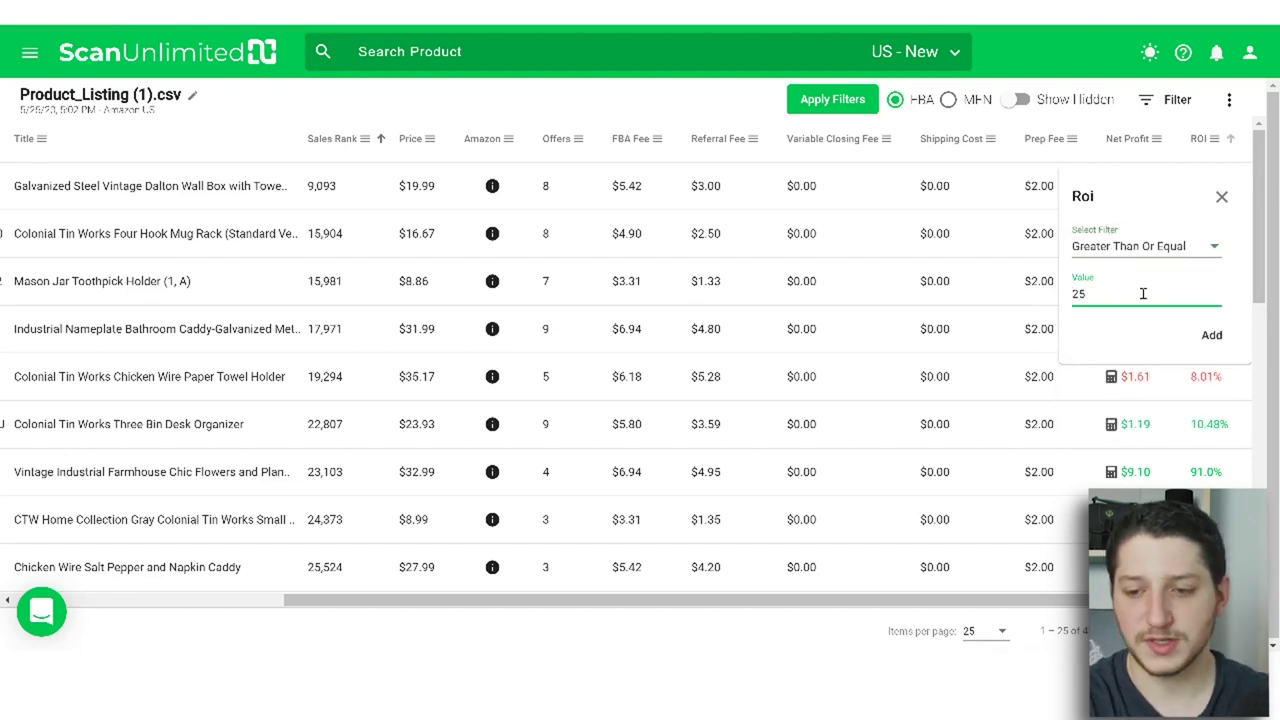
left_click(1208, 336)
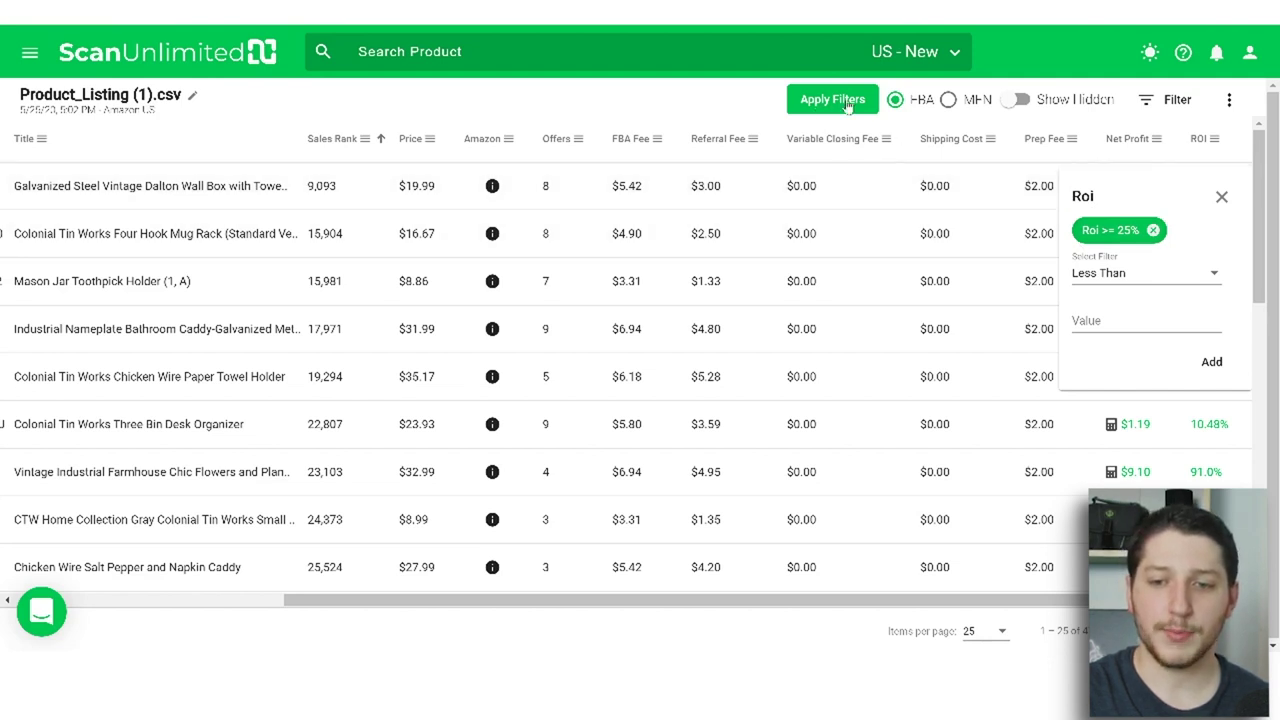
Step: Apply all filters, then look over the three-dot menu's download options without choosing one
left_click(837, 100)
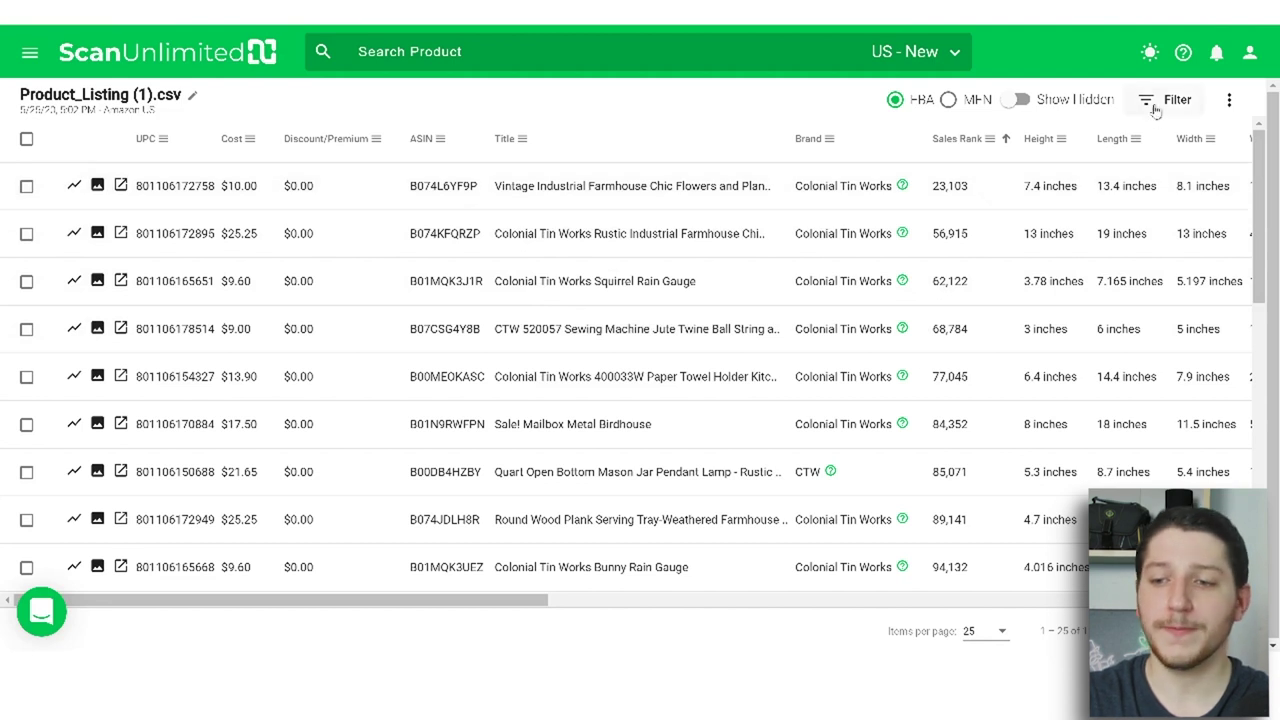
left_click(1229, 99)
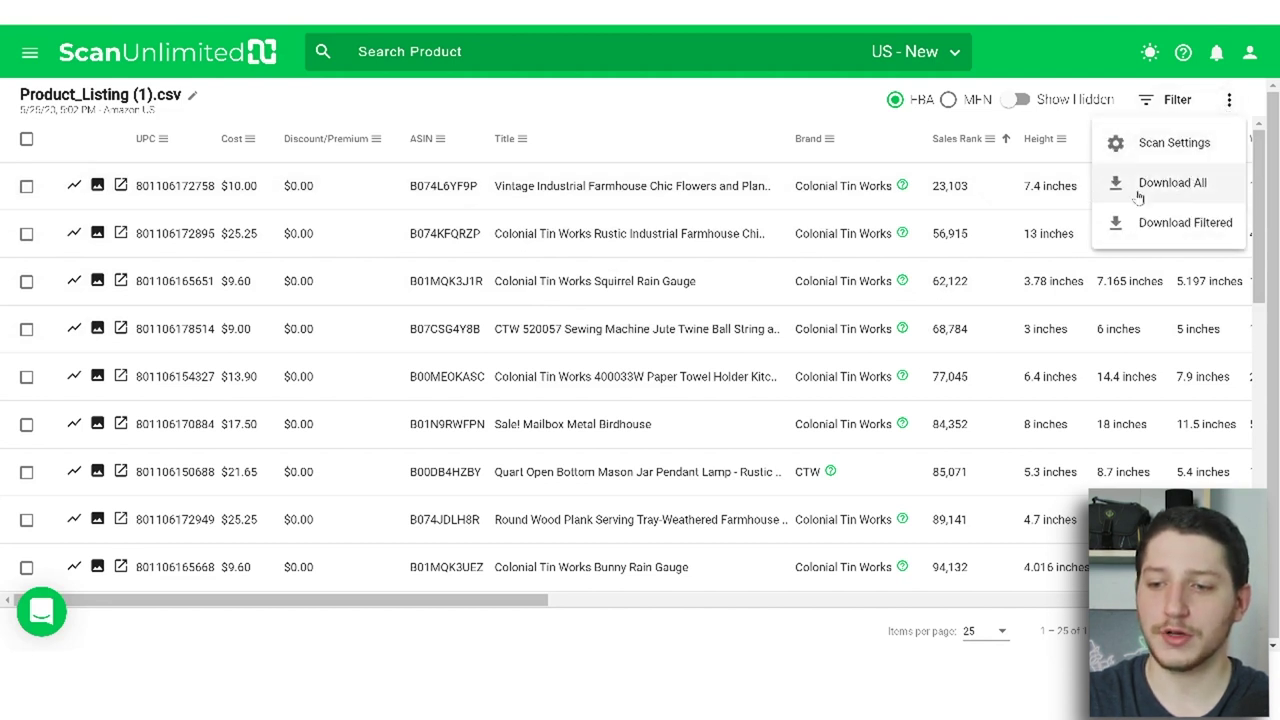
left_click(796, 110)
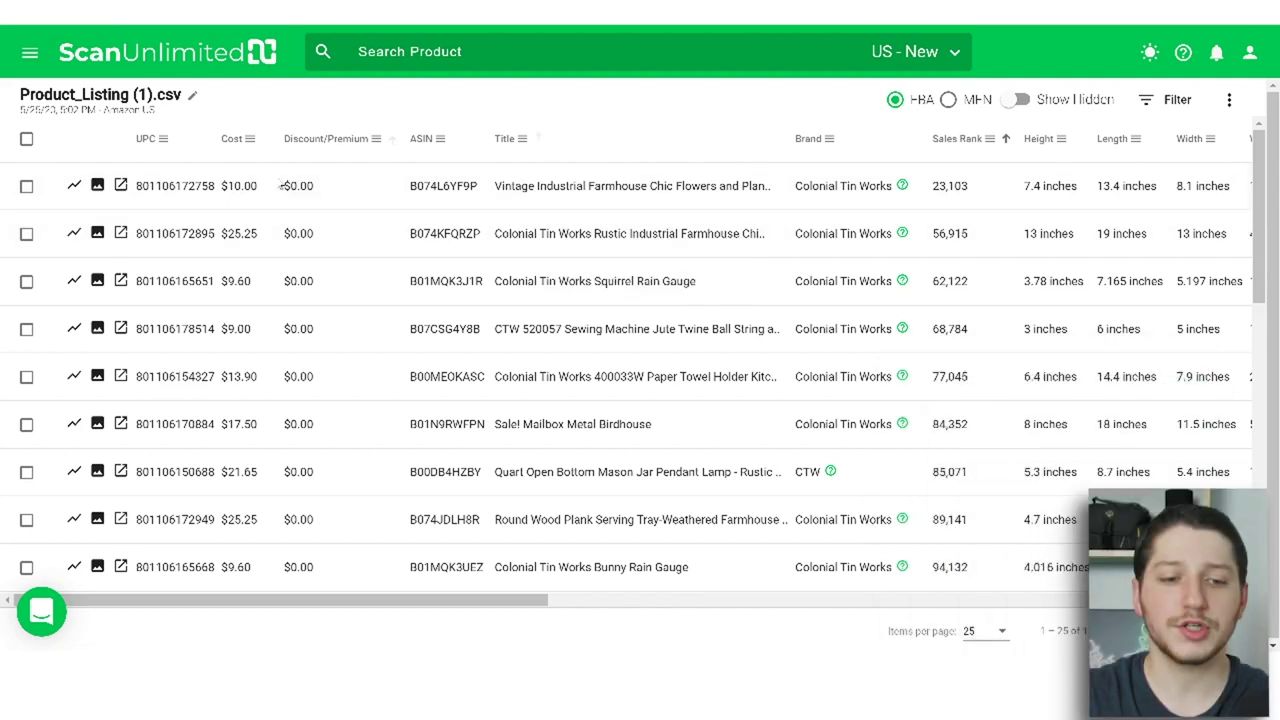
mouse_move(74, 188)
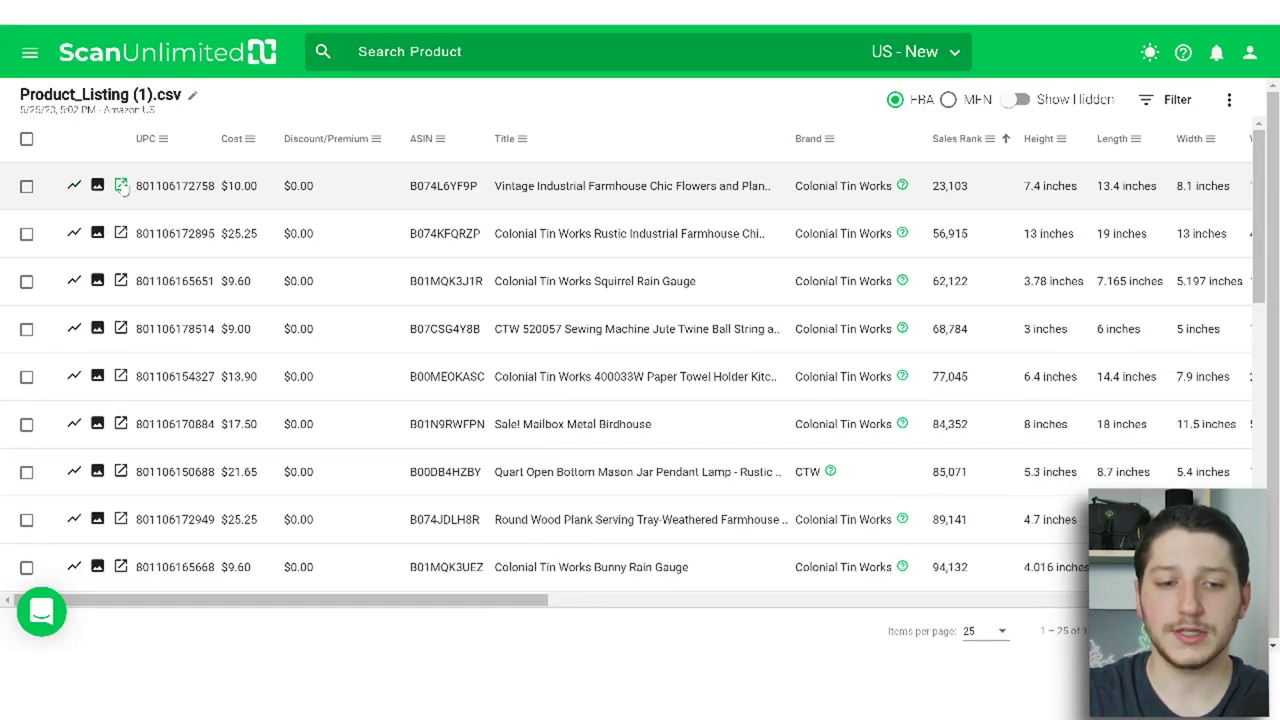
left_click(120, 187)
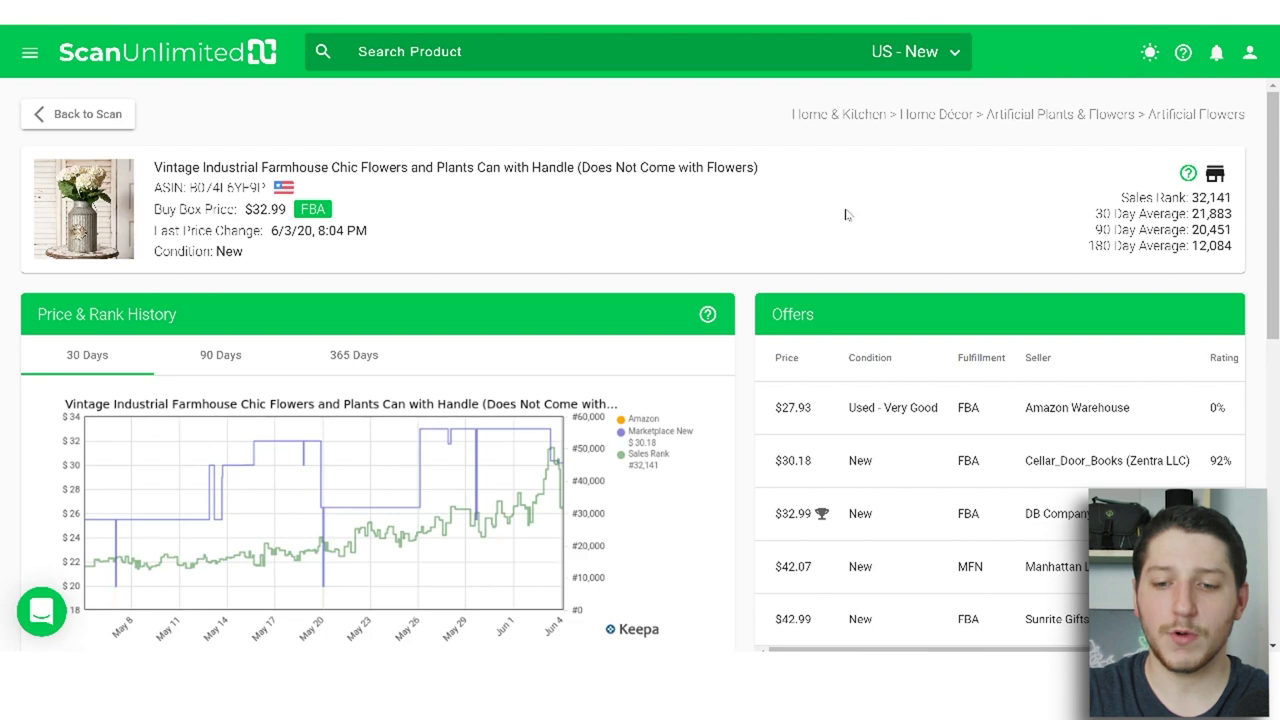
scroll(830, 205, "down", 1)
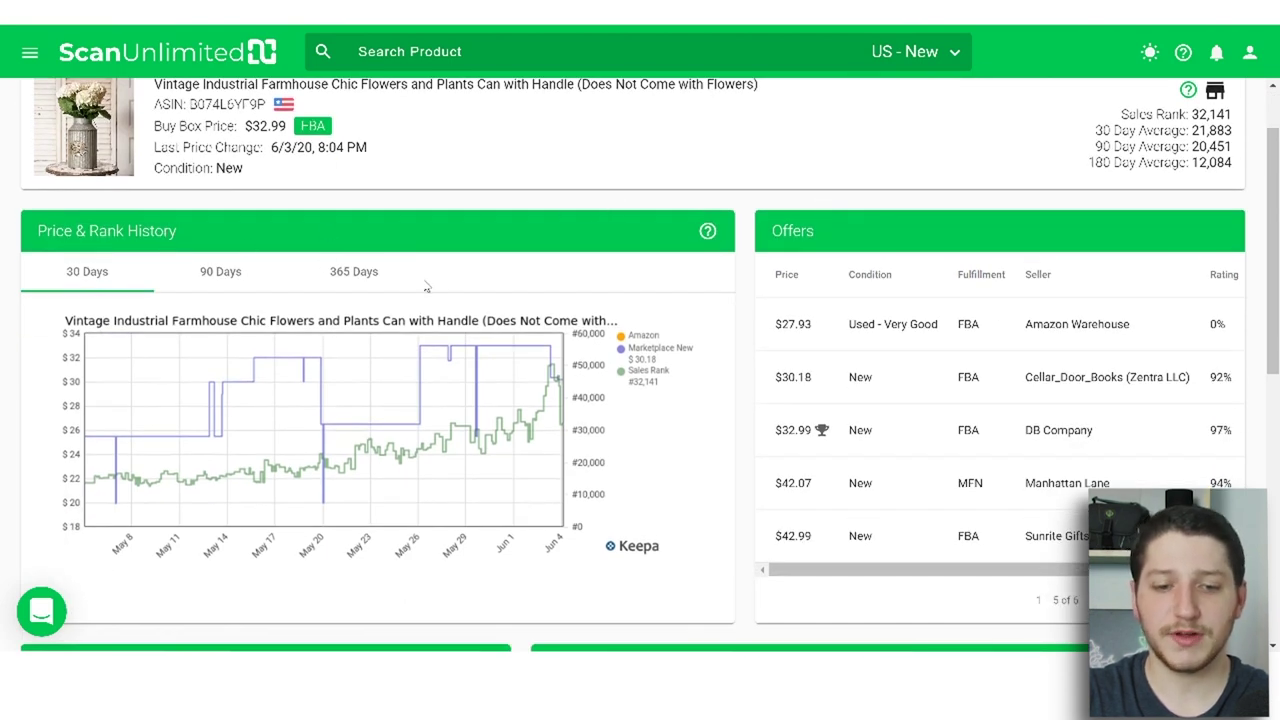
left_click(359, 277)
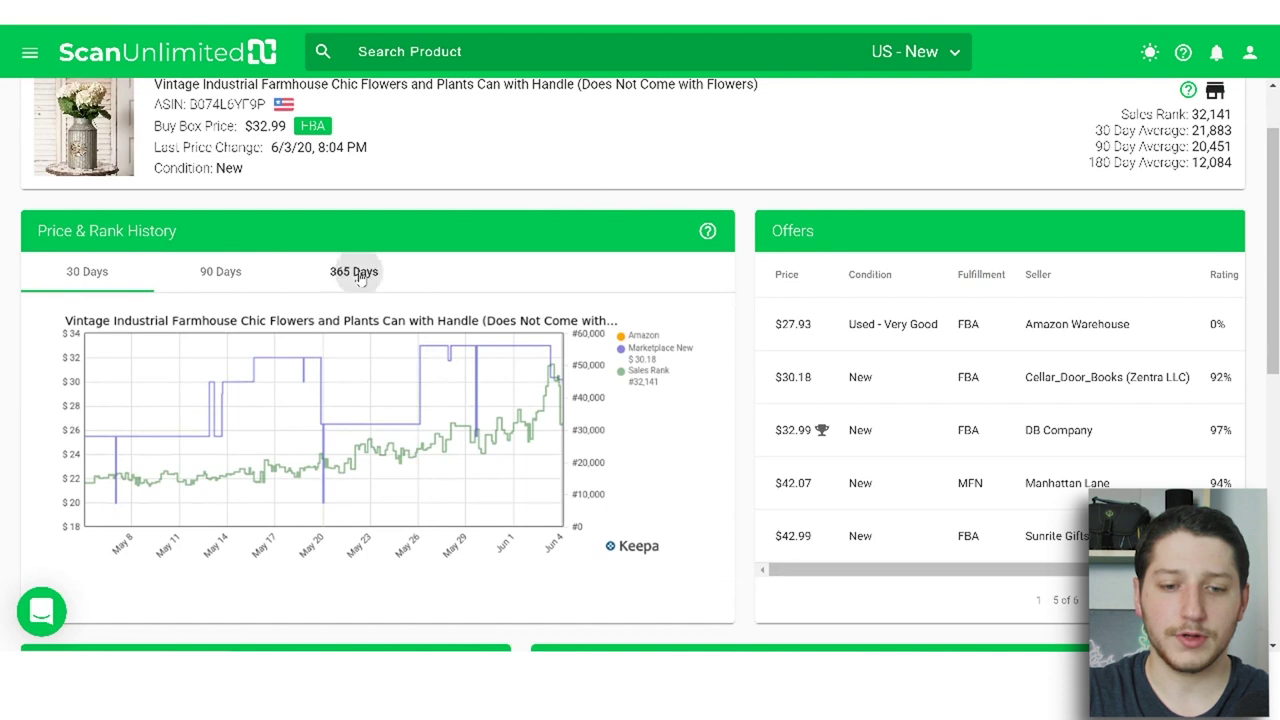
left_click(222, 276)
left_click(110, 278)
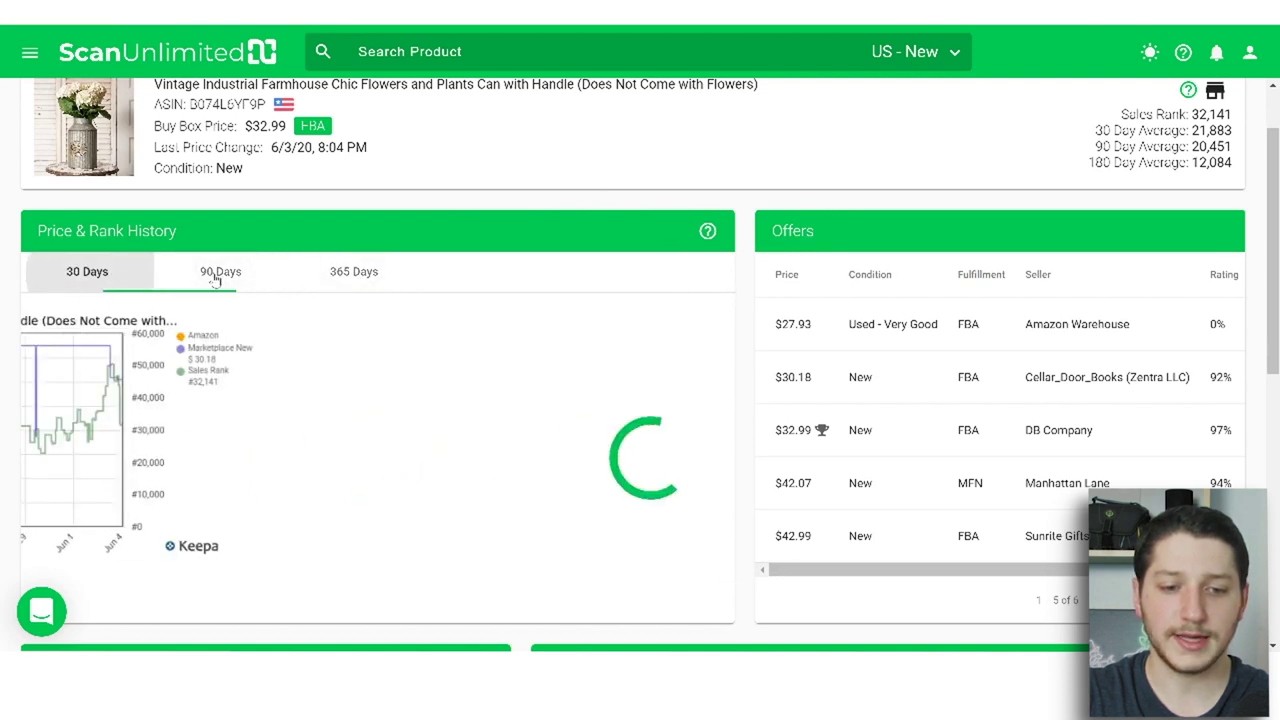
left_click(386, 280)
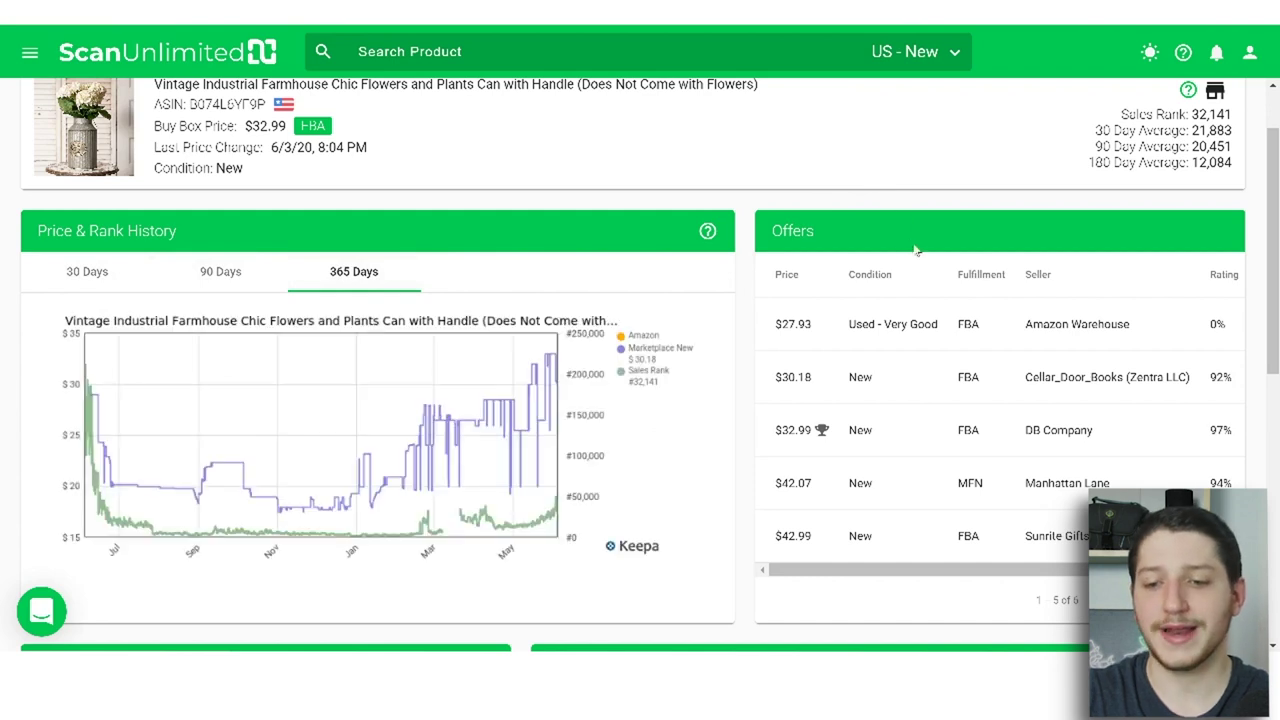
scroll(903, 205, "down", 3)
scroll(753, 232, "up", 1)
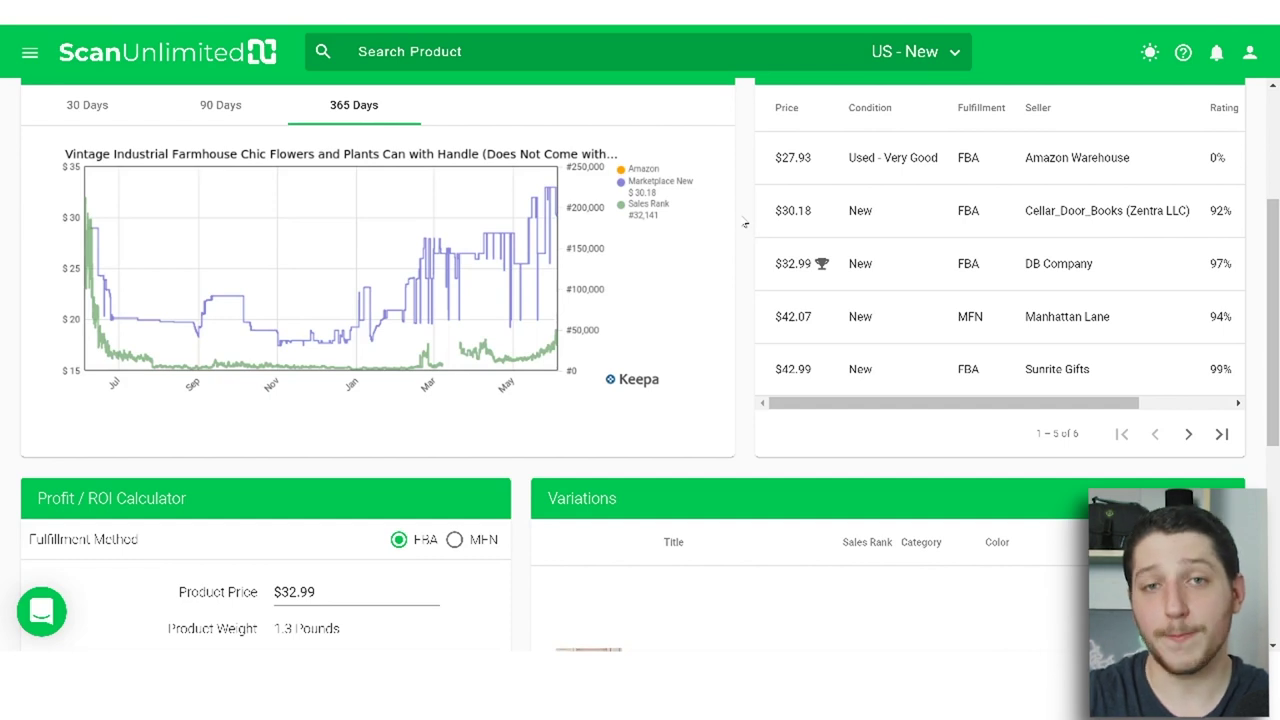
scroll(745, 222, "up", 3)
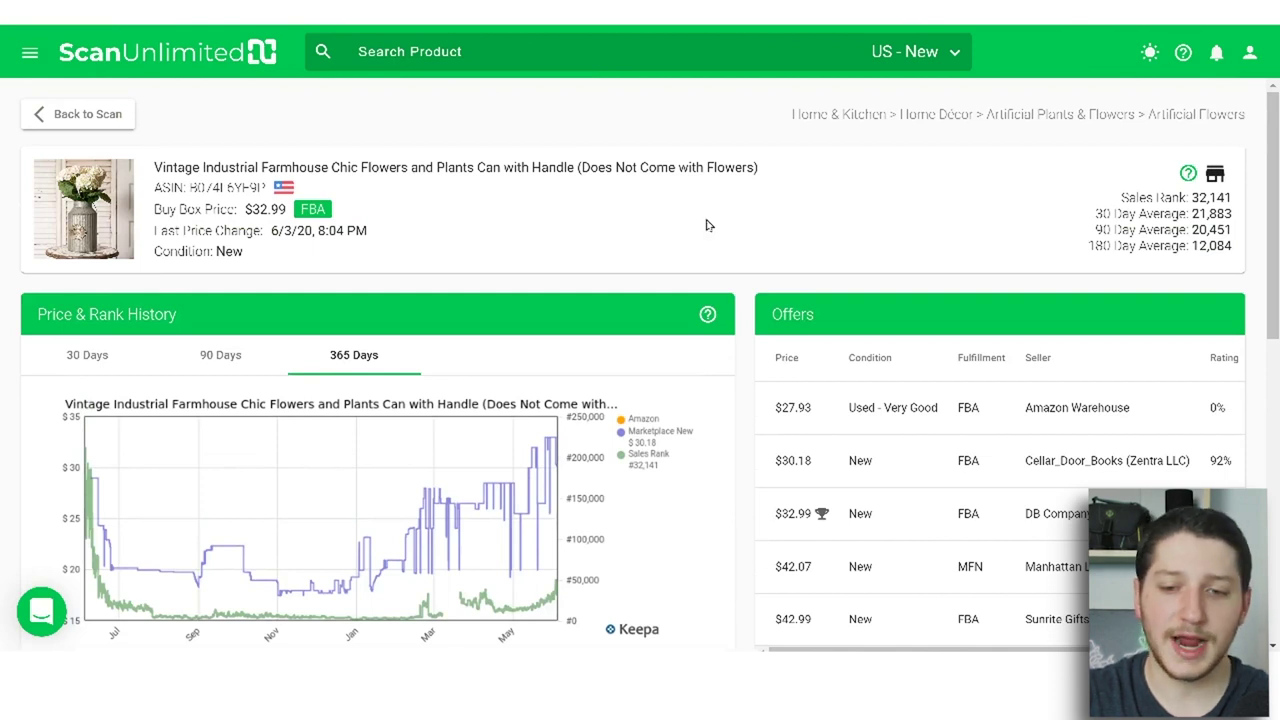
scroll(820, 225, "down", 2)
scroll(760, 270, "down", 6)
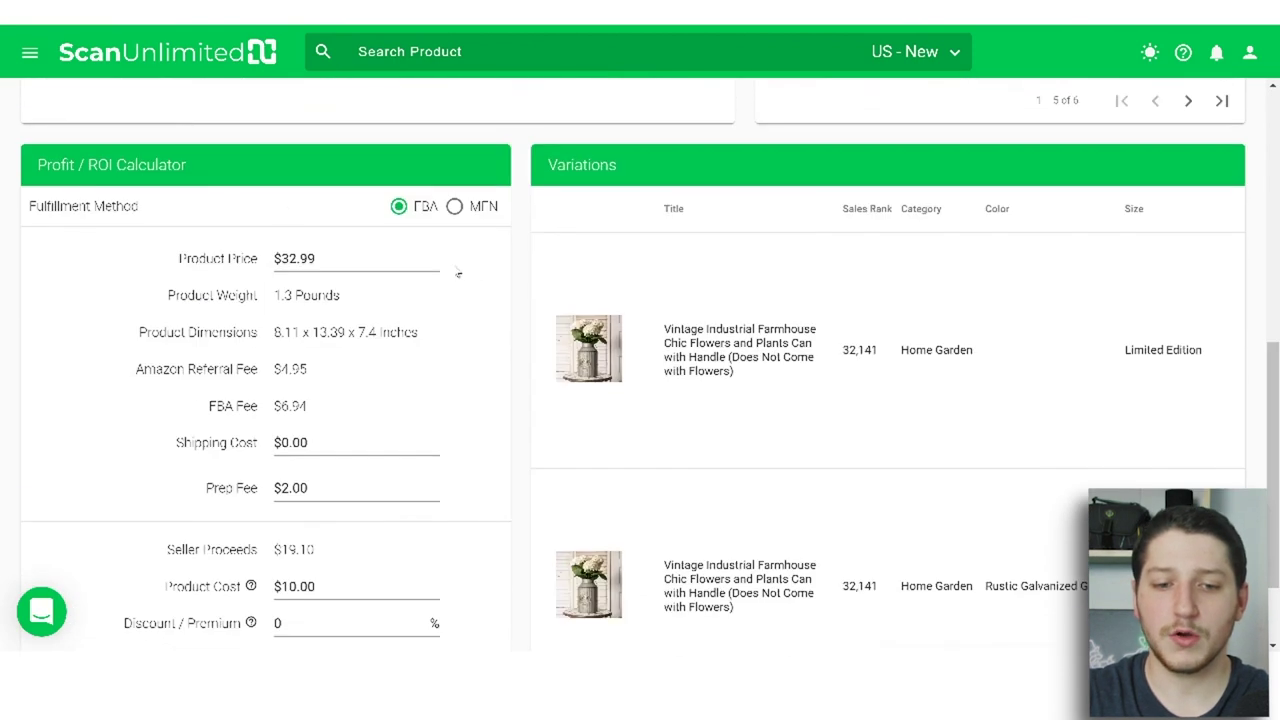
scroll(258, 203, "up", 2)
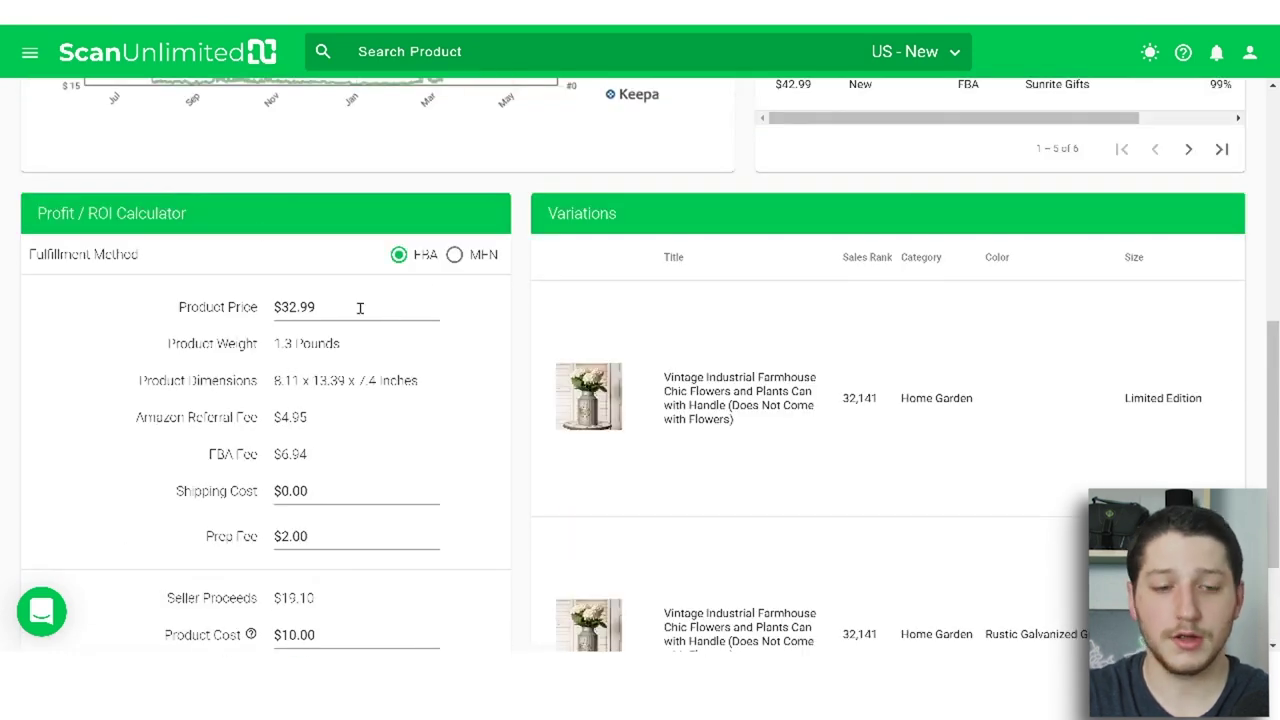
Step: Switch the profit calculator to MFN with $10.00 shipping cost and a $2 prep fee
left_click(457, 257)
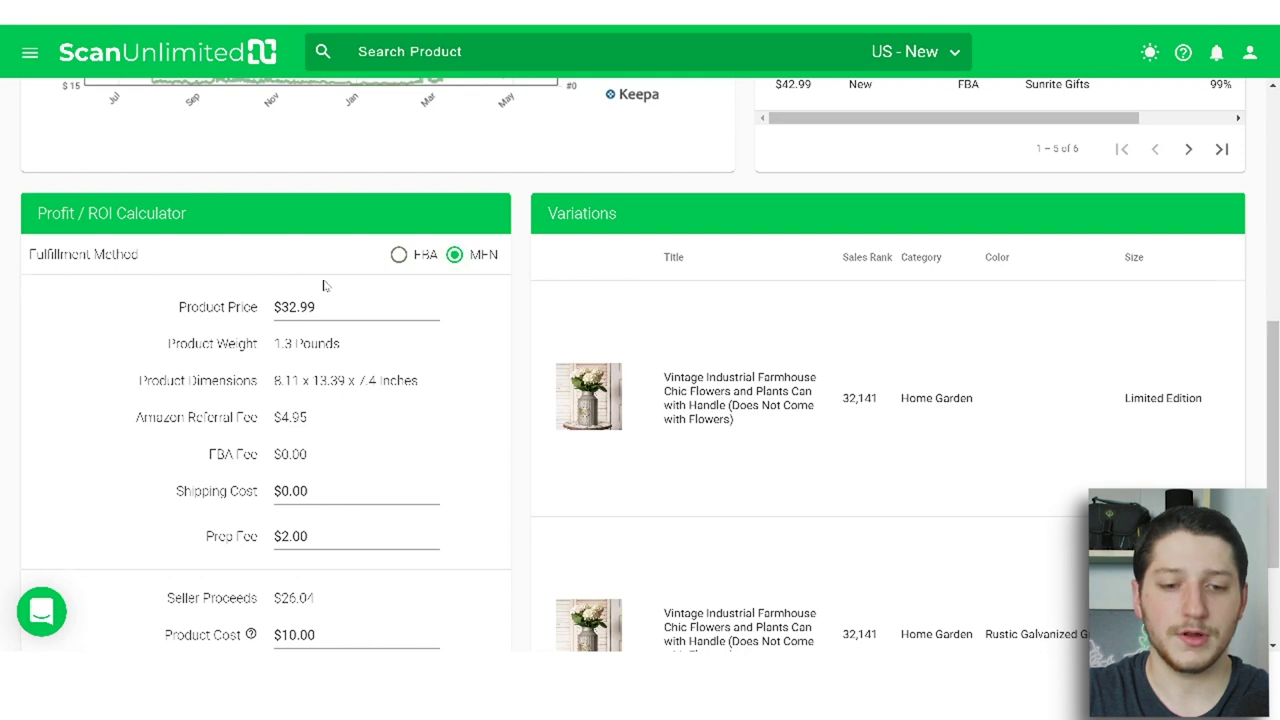
scroll(331, 284, "down", 2)
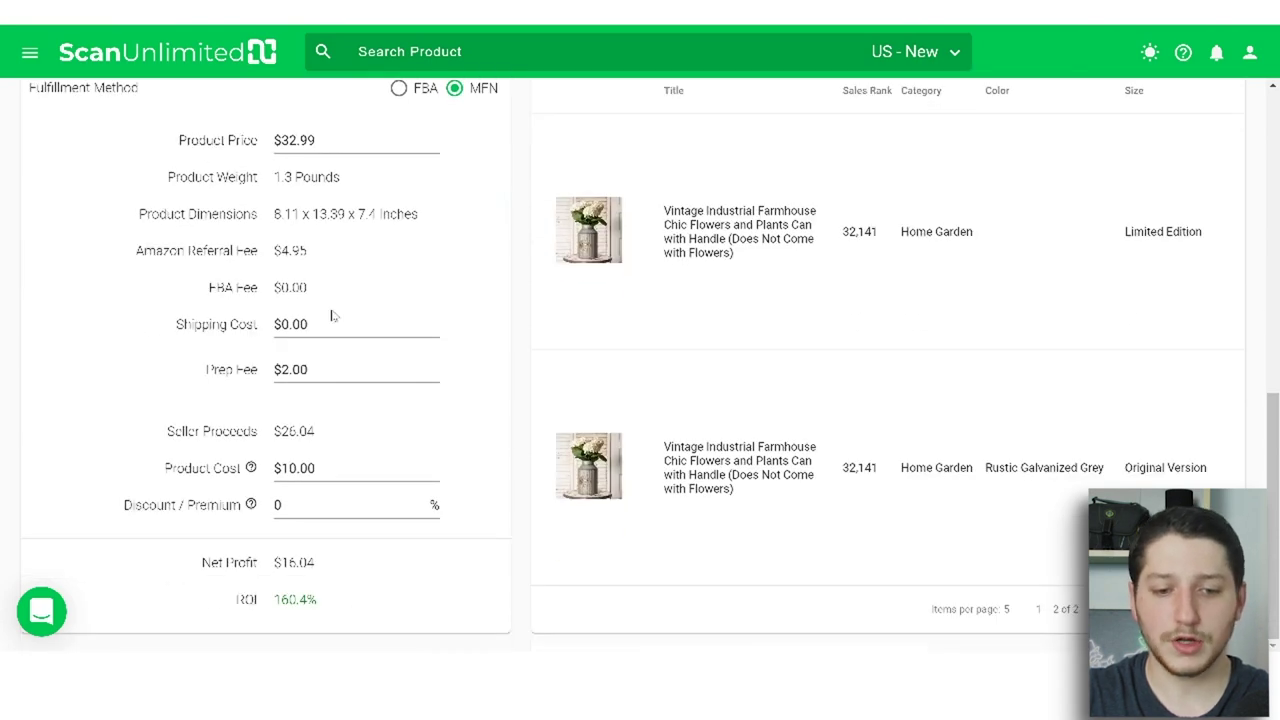
double_click(284, 323)
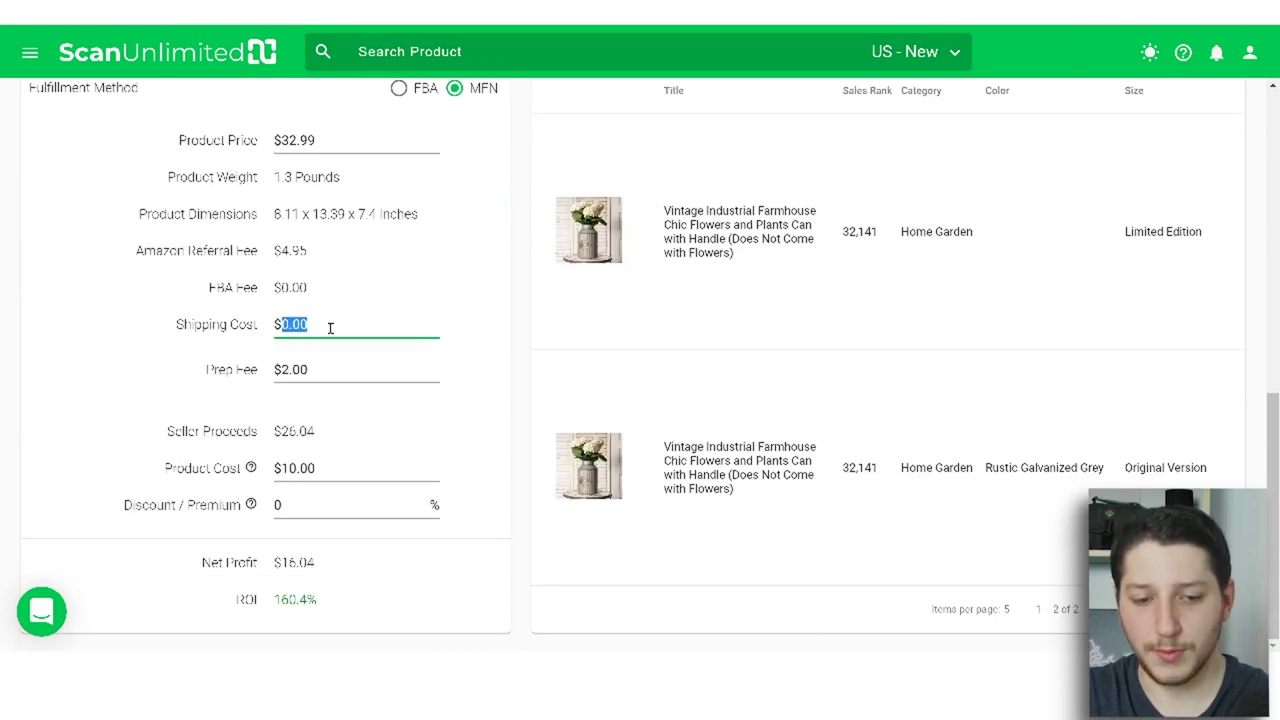
type("10")
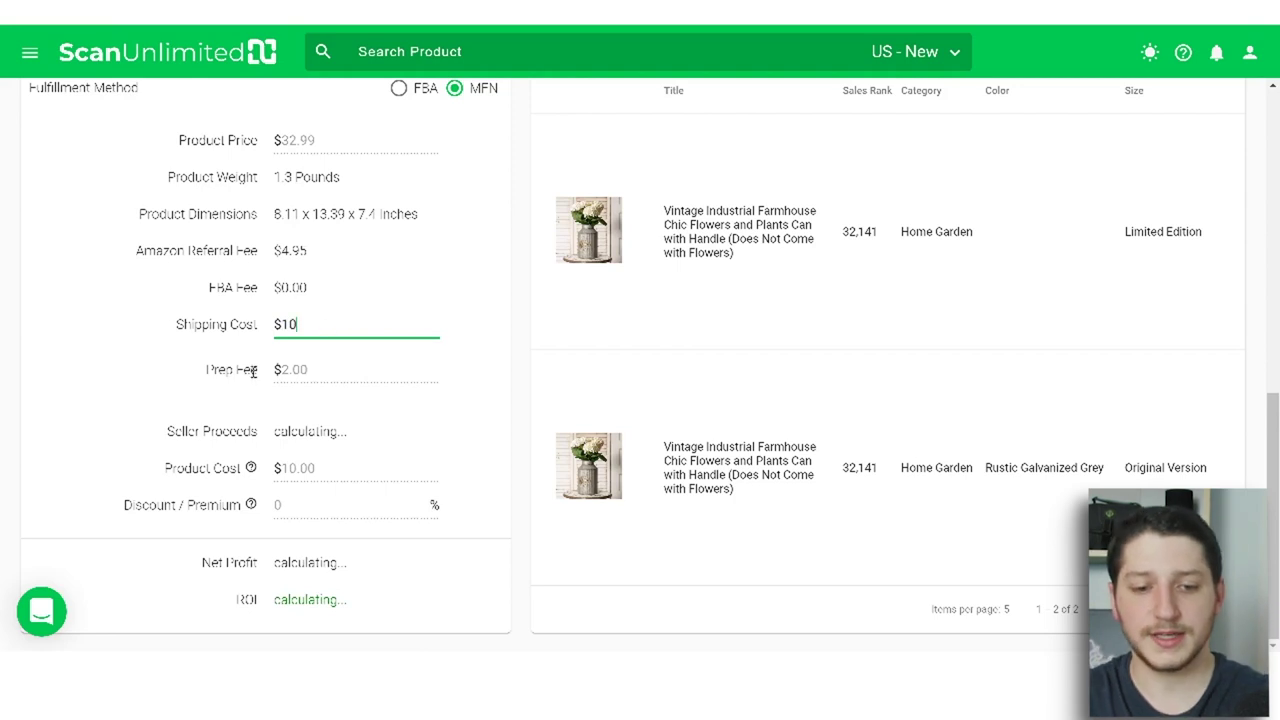
left_click(286, 371)
left_click(304, 371)
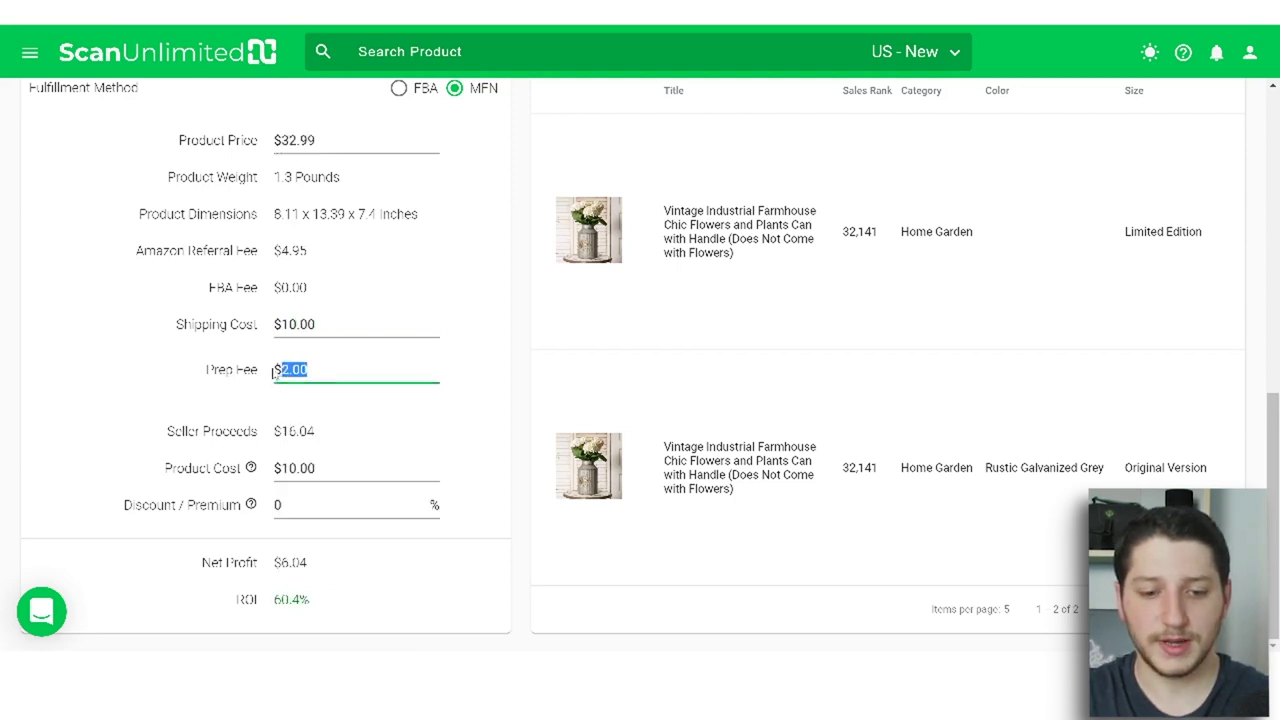
type("2")
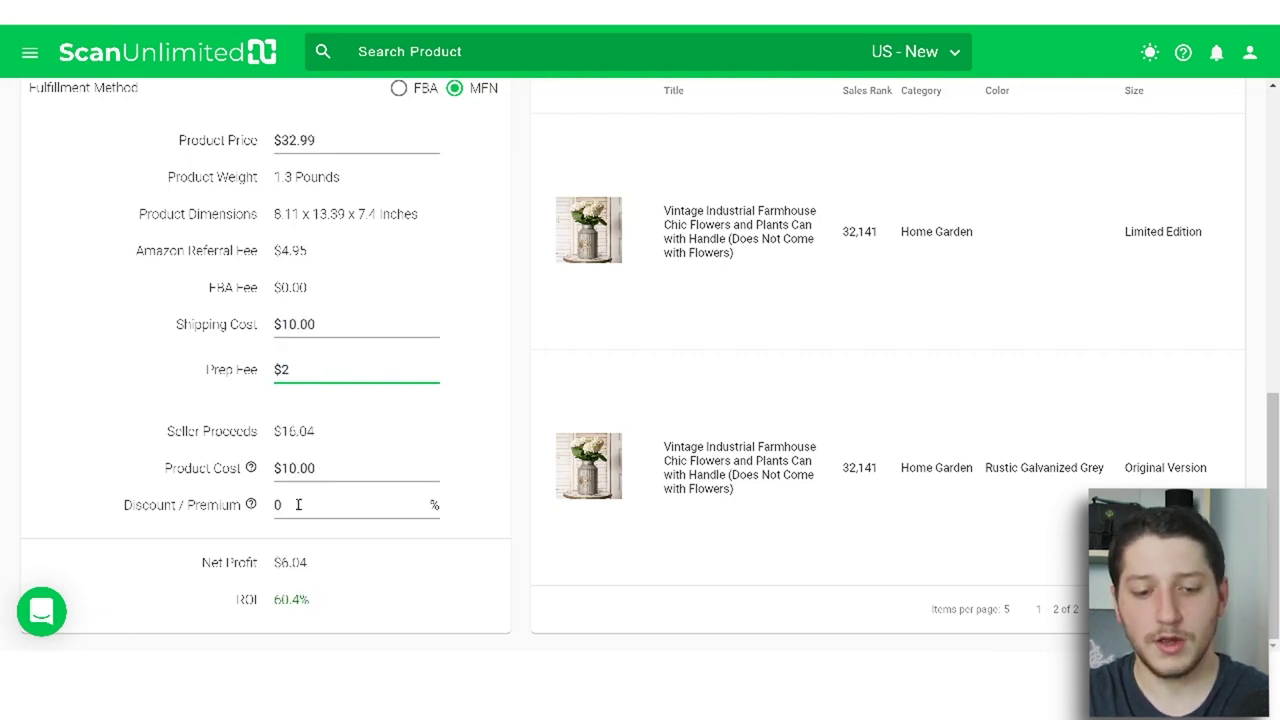
left_click(350, 590)
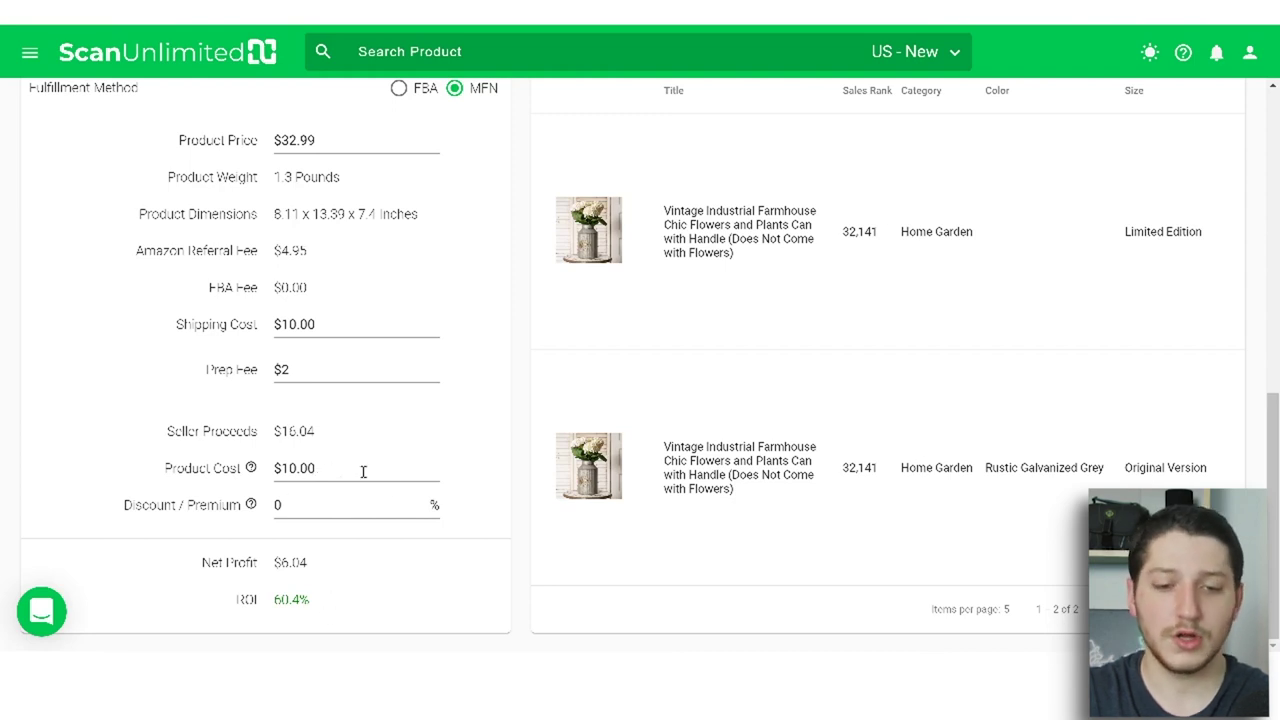
scroll(398, 490, "up", 10)
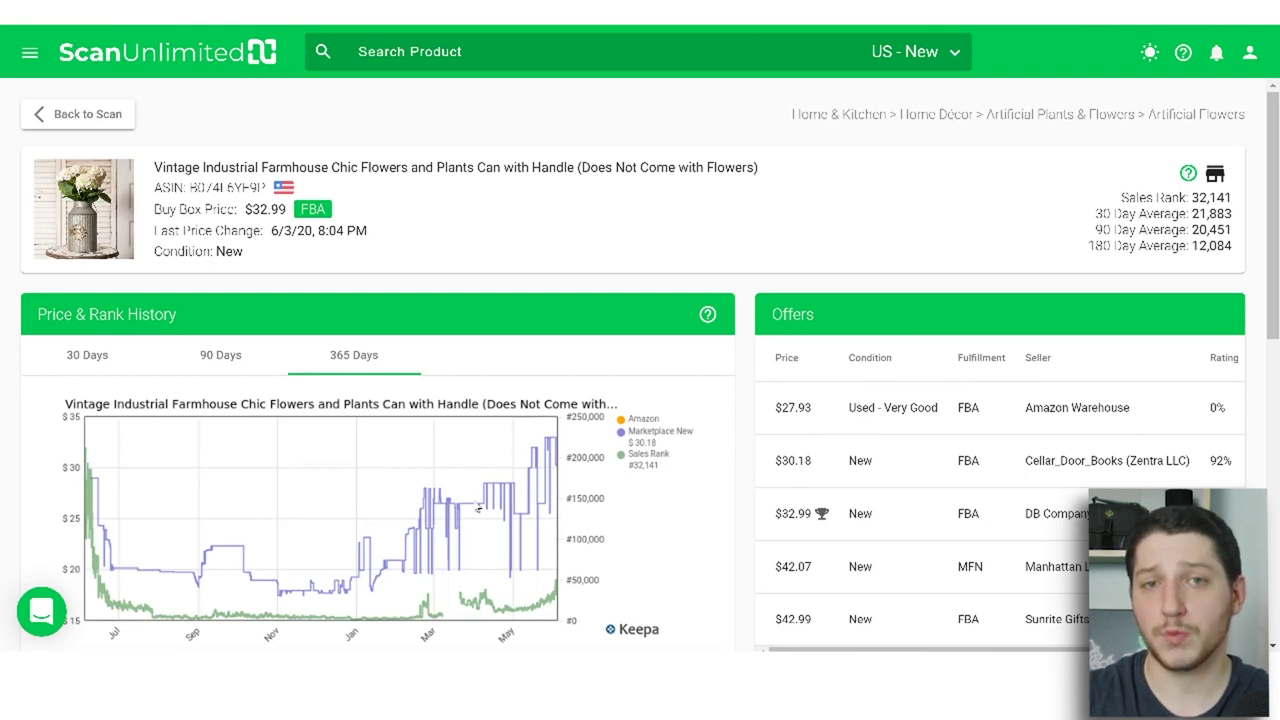
Step: From the CTW results, open the Amazon listing for the Farmhouse Chic Flowers and Plants Can ($32.99, 382 ratings)
scroll(477, 508, "down", 5)
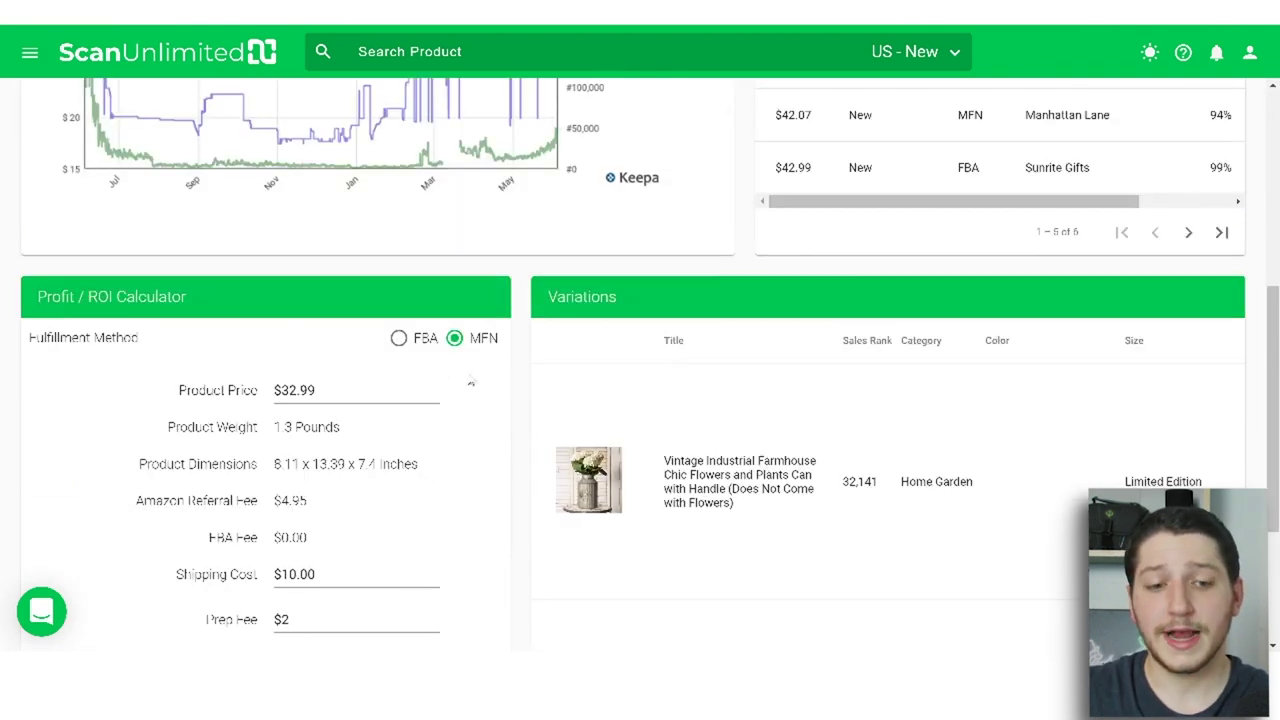
scroll(319, 352, "down", 2)
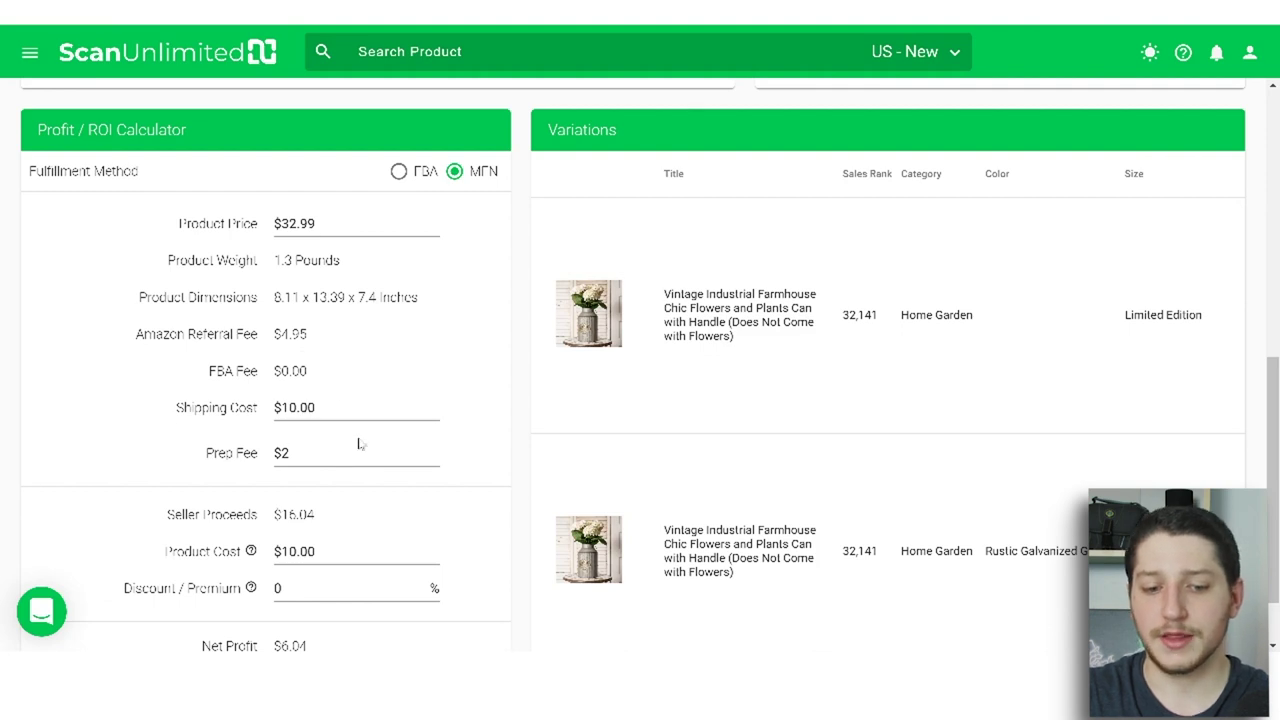
scroll(371, 443, "down", 1)
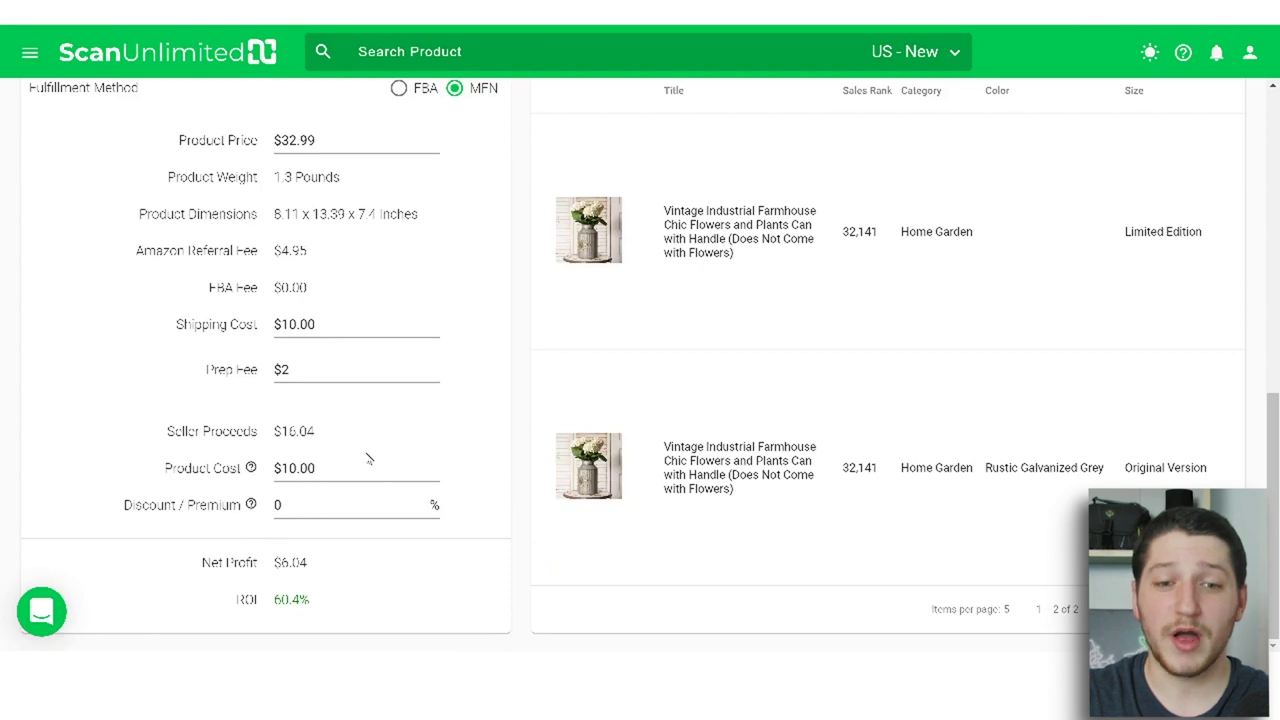
scroll(365, 455, "up", 3)
scroll(371, 461, "up", 2)
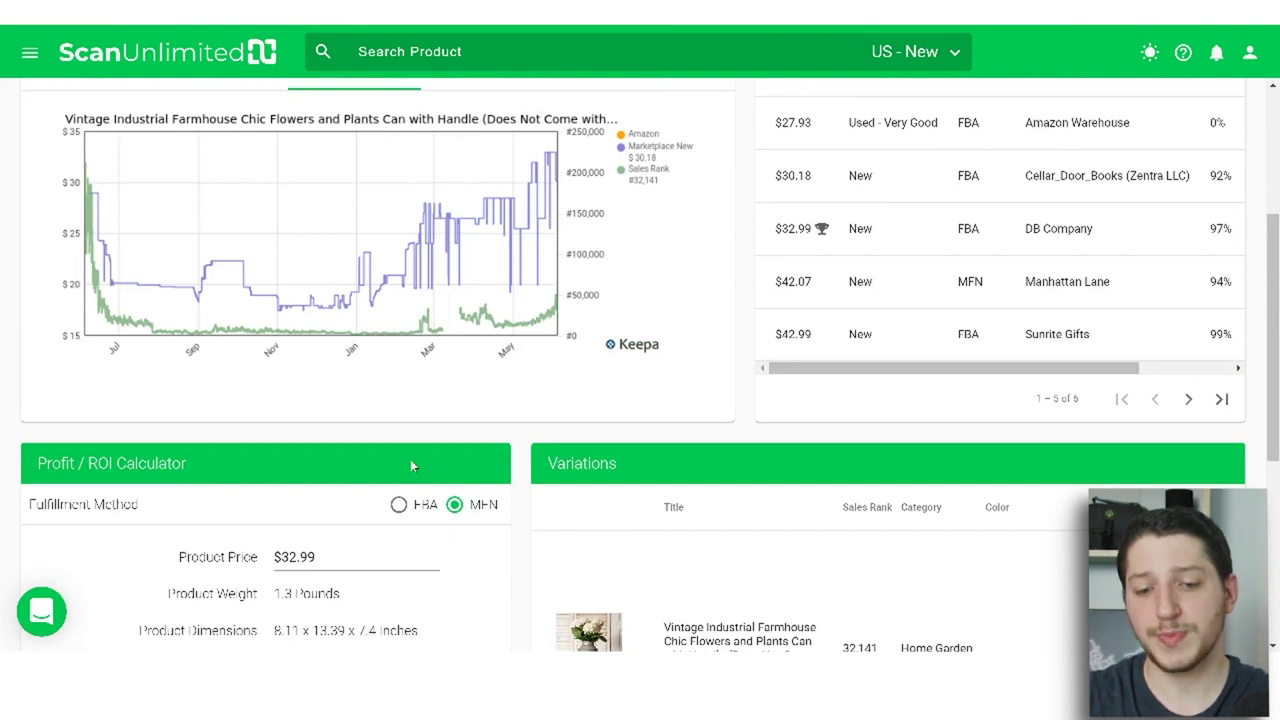
scroll(410, 459, "down", 4)
scroll(508, 500, "up", 4)
scroll(618, 519, "up", 3)
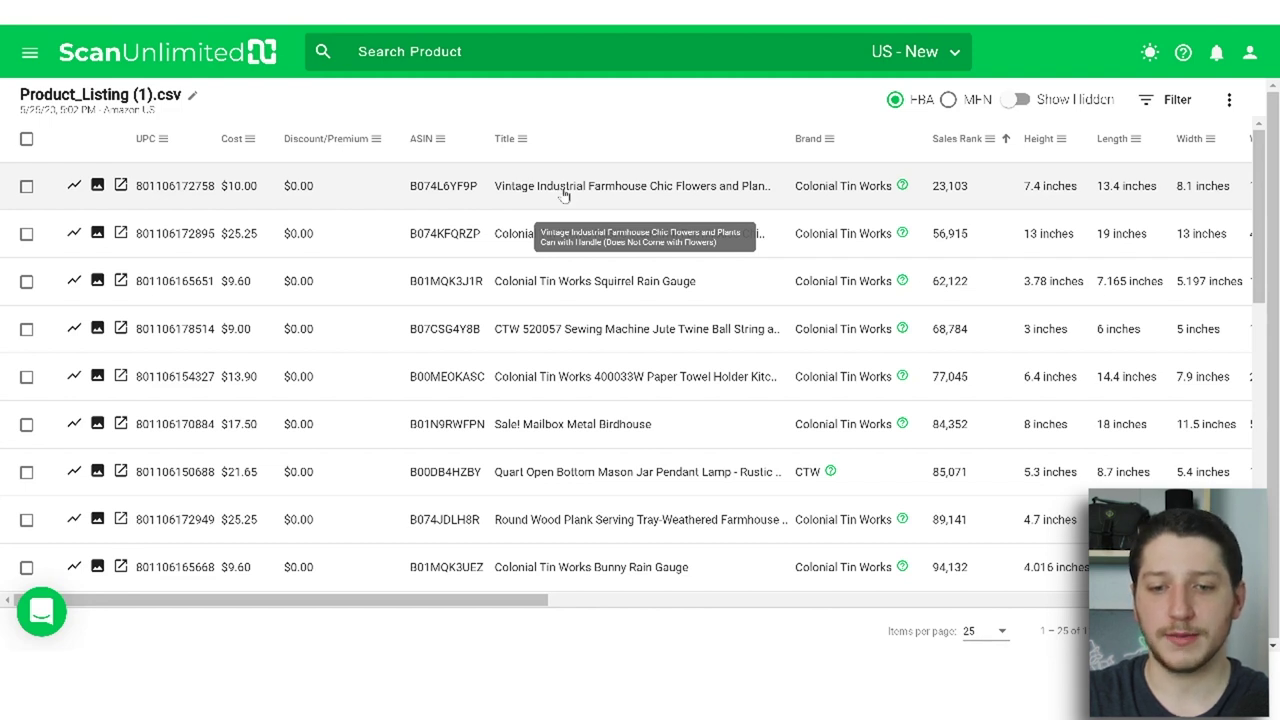
left_click(571, 189)
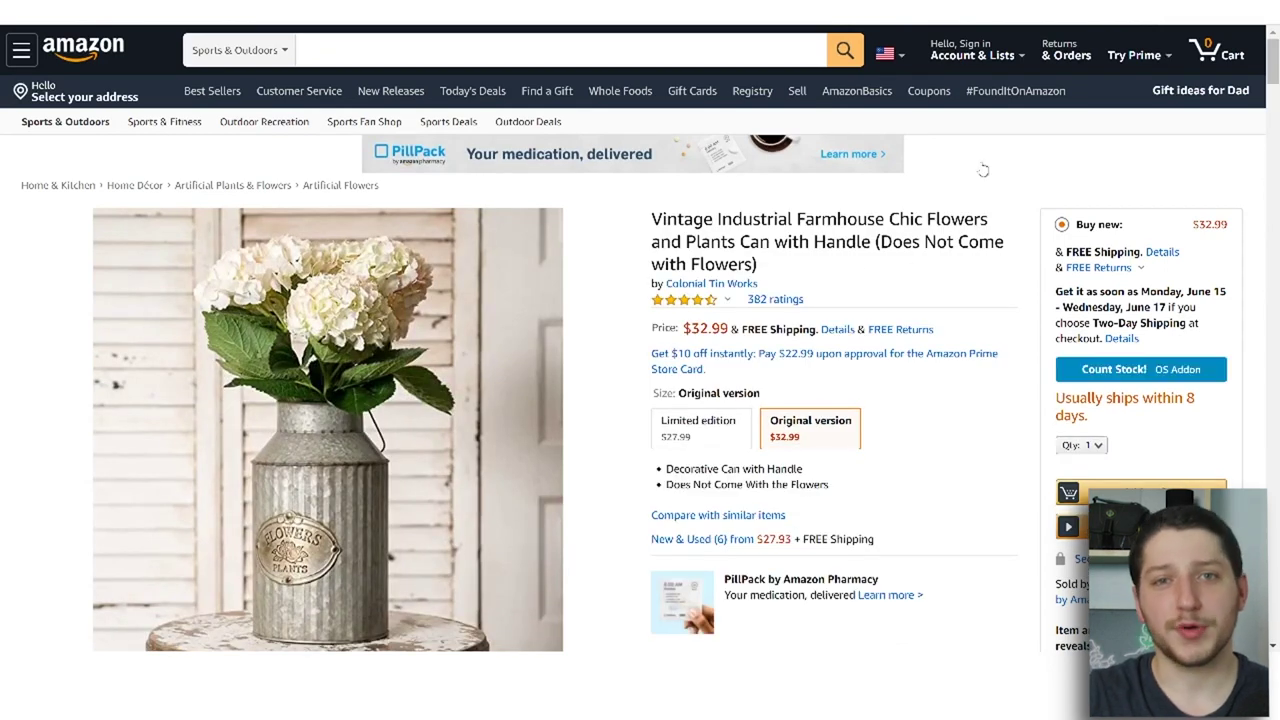
Step: Scroll down the flower can listing to Keepa's 3-month price history chart
scroll(982, 176, "down", 5)
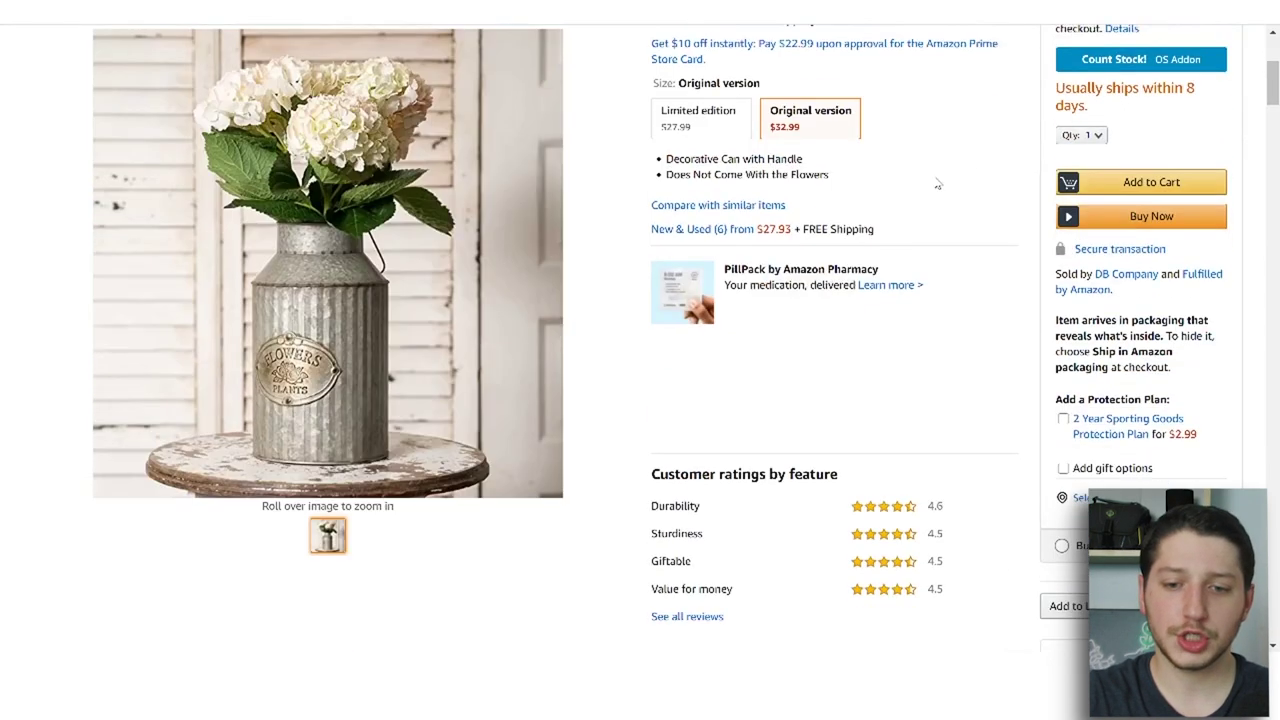
scroll(530, 184, "down", 1)
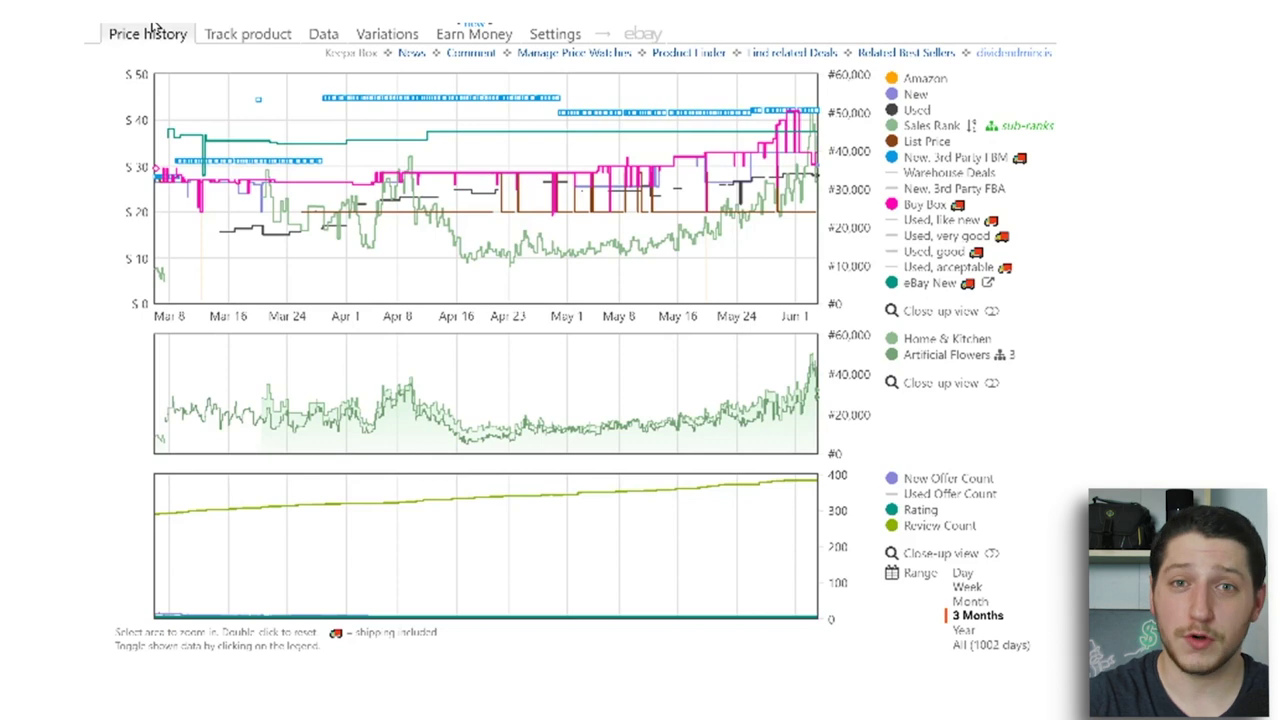
scroll(1098, 48, "down", 1)
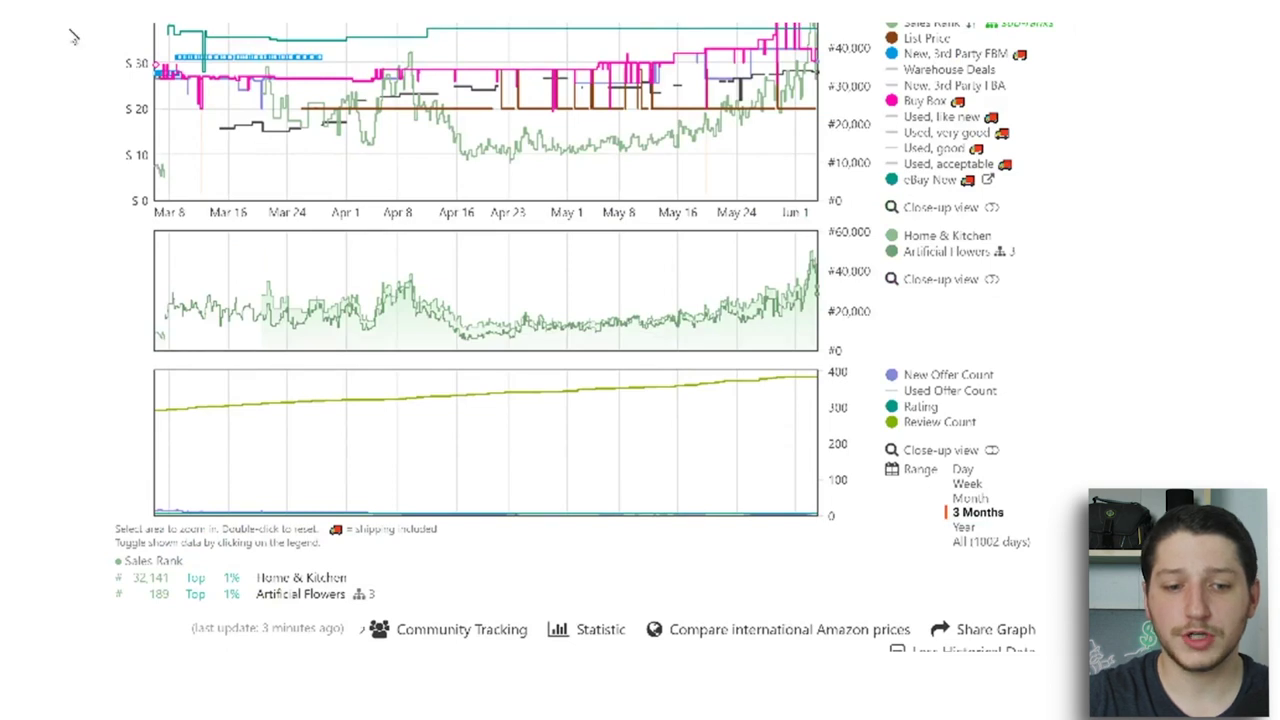
scroll(115, 130, "up", 1)
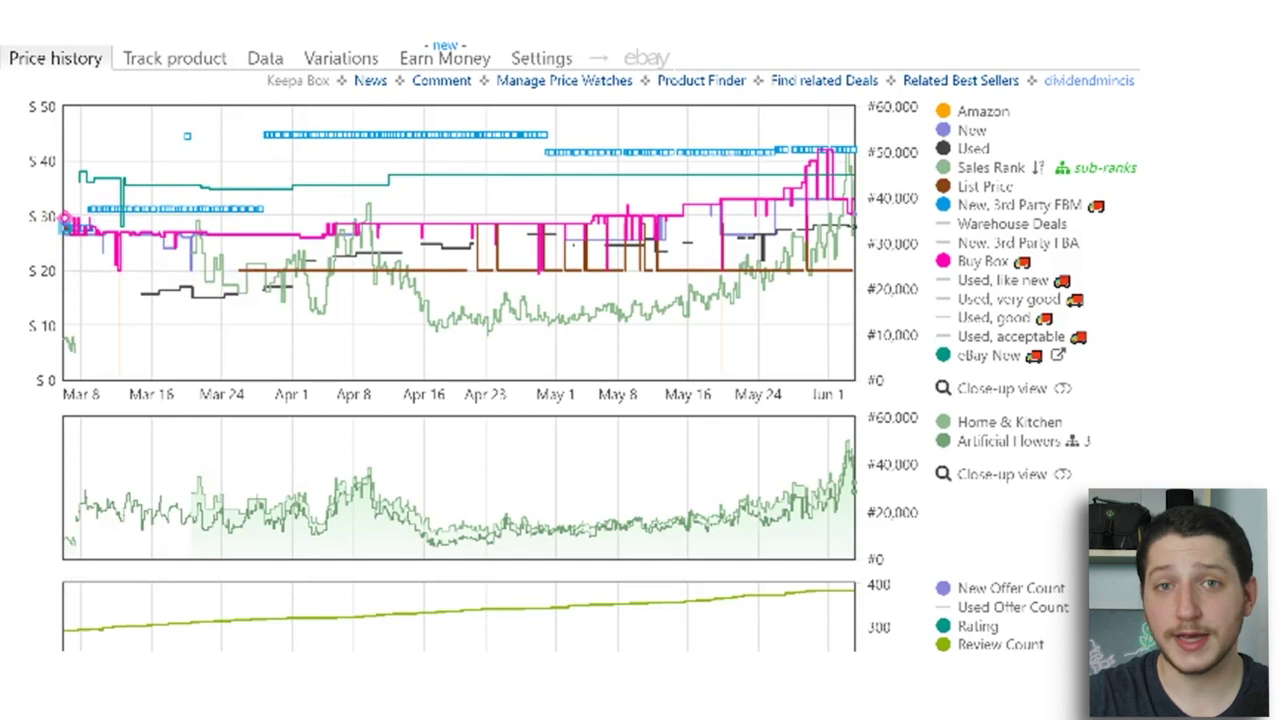
scroll(140, 408, "down", 3)
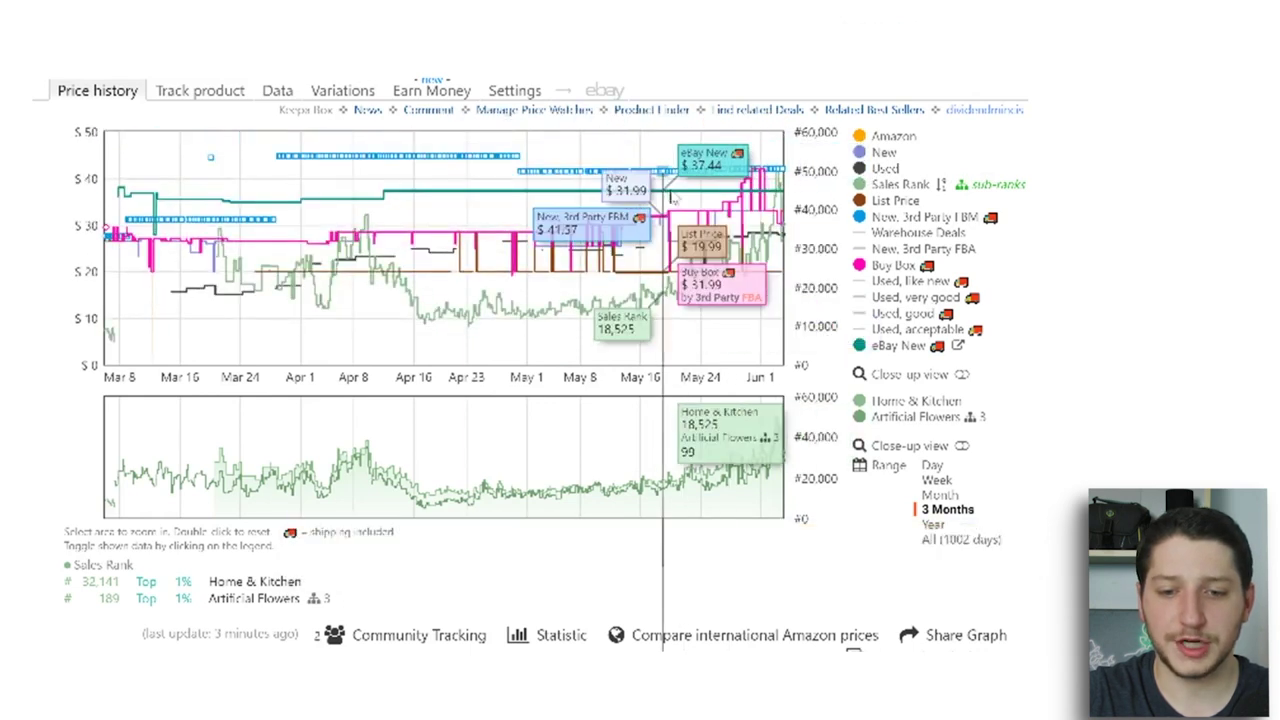
Step: Hide the Amazon, New, Used, Sales Rank, List Price and FBM lines, then restore four of them
left_click(859, 136)
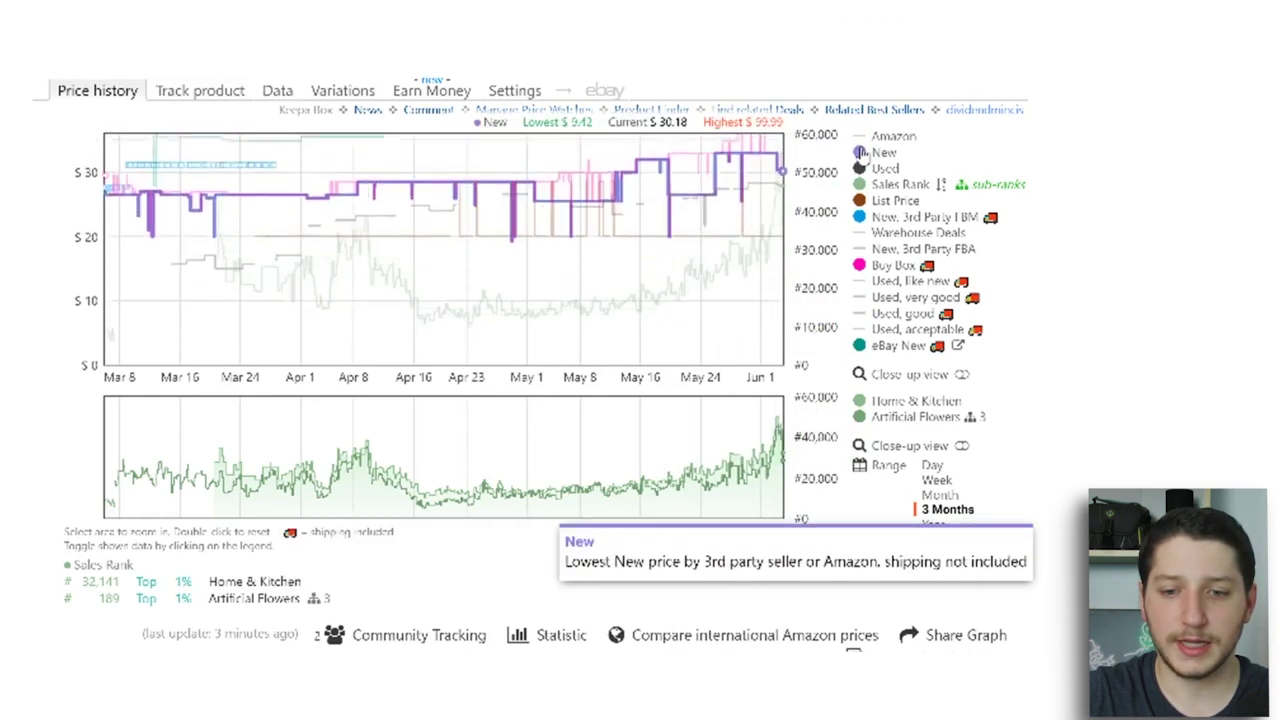
left_click(859, 152)
left_click(859, 168)
left_click(859, 184)
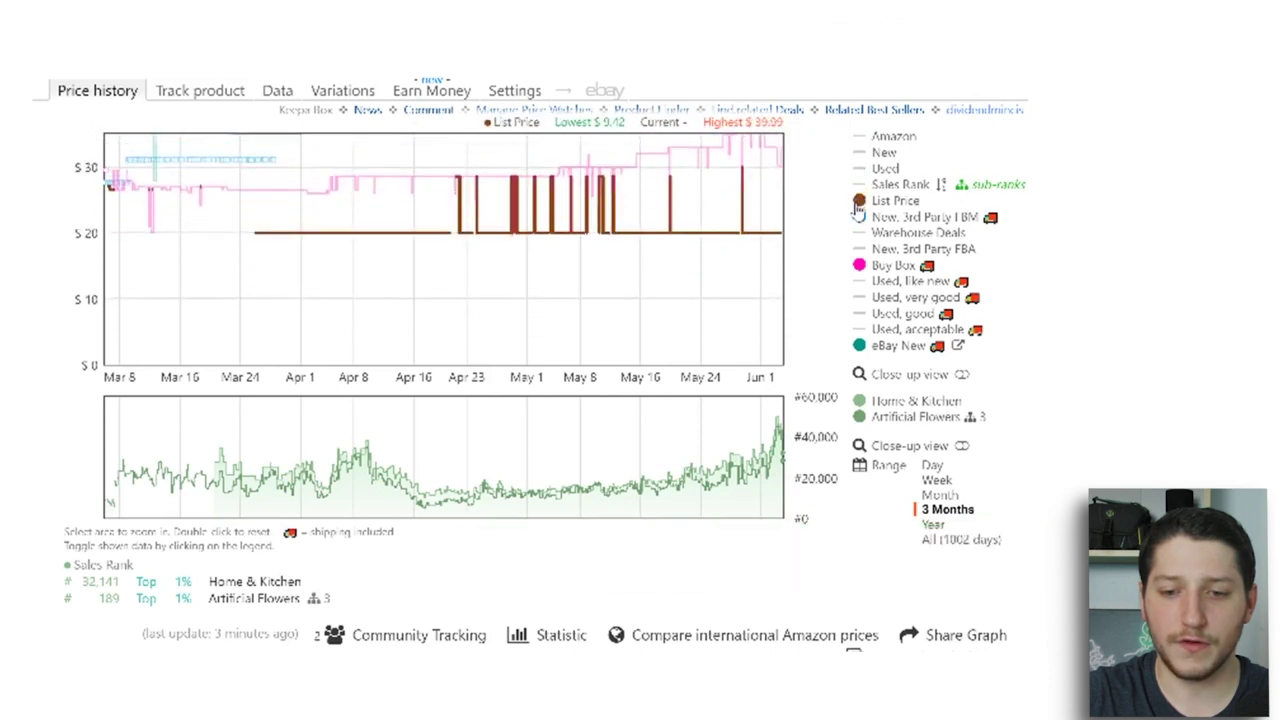
left_click(859, 200)
left_click(860, 218)
left_click(859, 136)
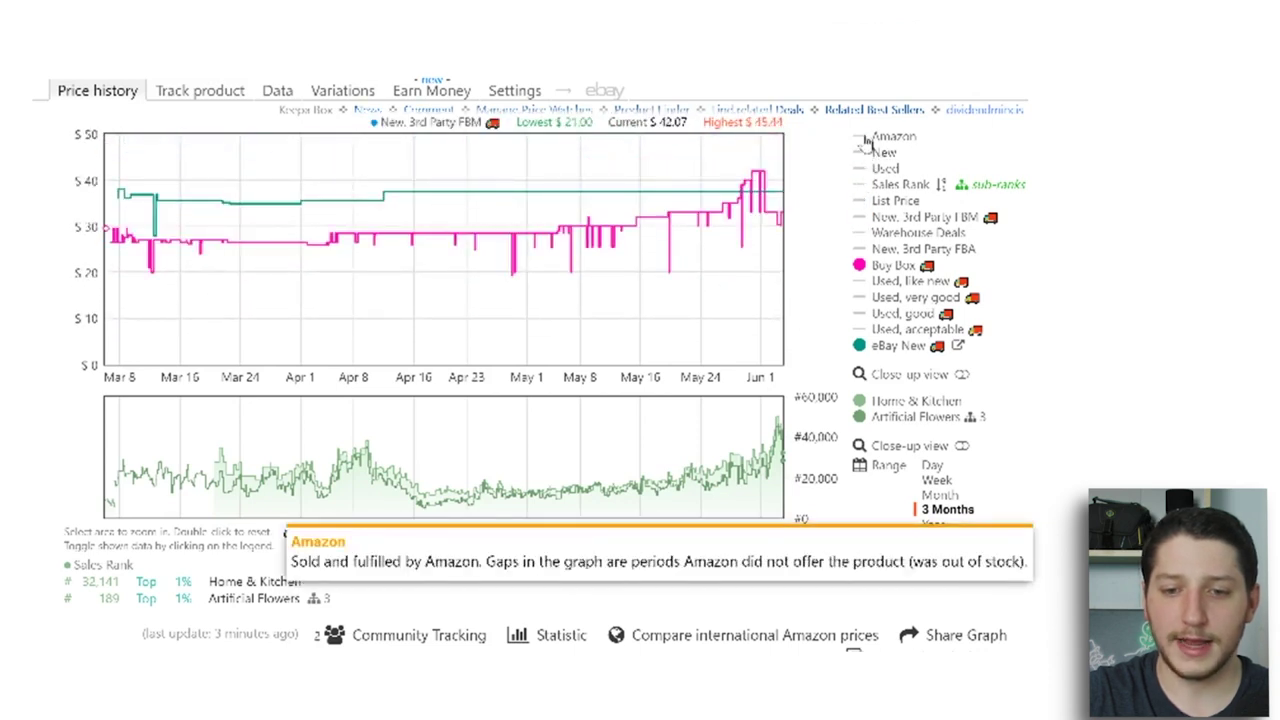
left_click(859, 152)
left_click(859, 168)
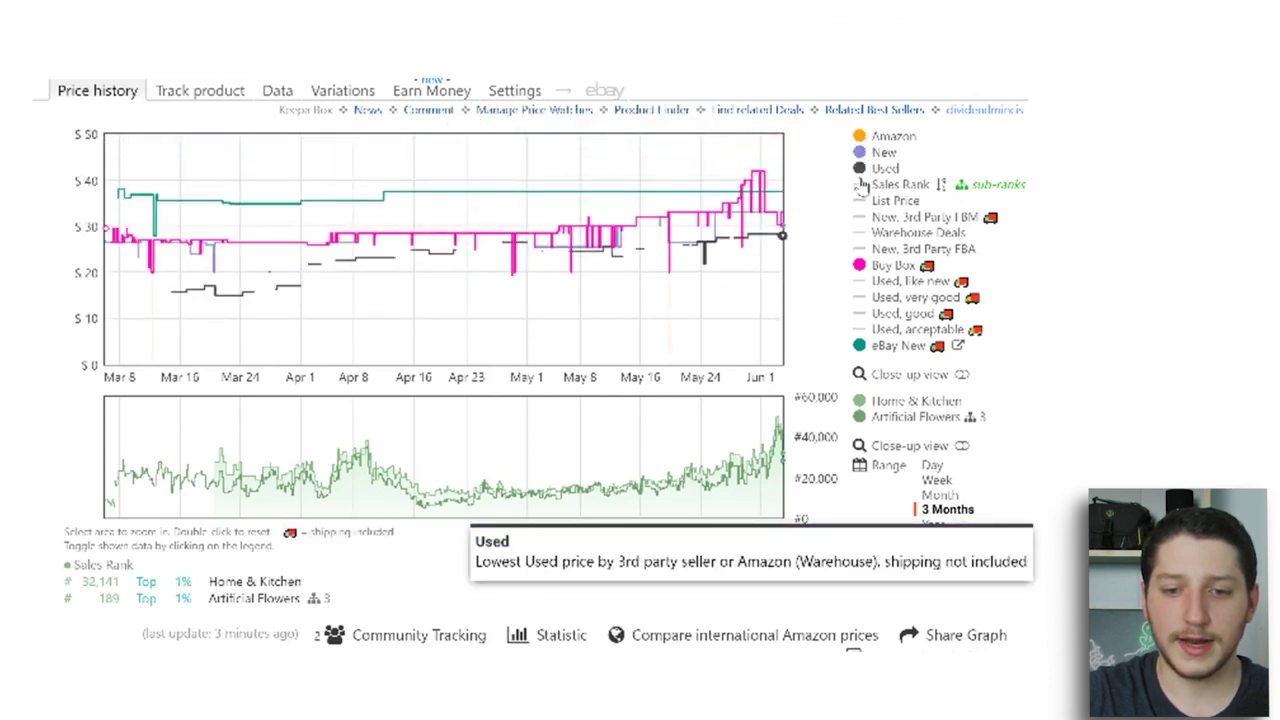
left_click(859, 184)
Step: Hide the Amazon, New, Used, Sales Rank and eBay New lines, leaving only the Buy Box price
left_click(859, 136)
left_click(859, 152)
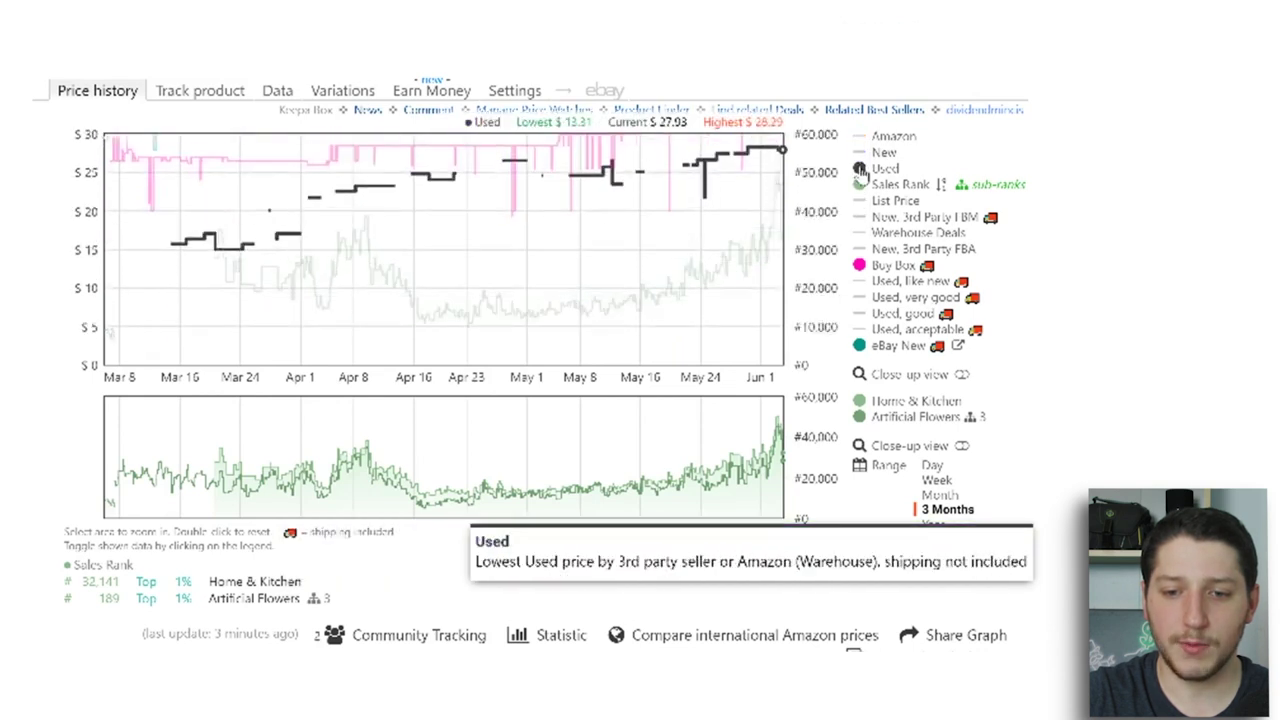
left_click(859, 168)
left_click(859, 184)
left_click(859, 345)
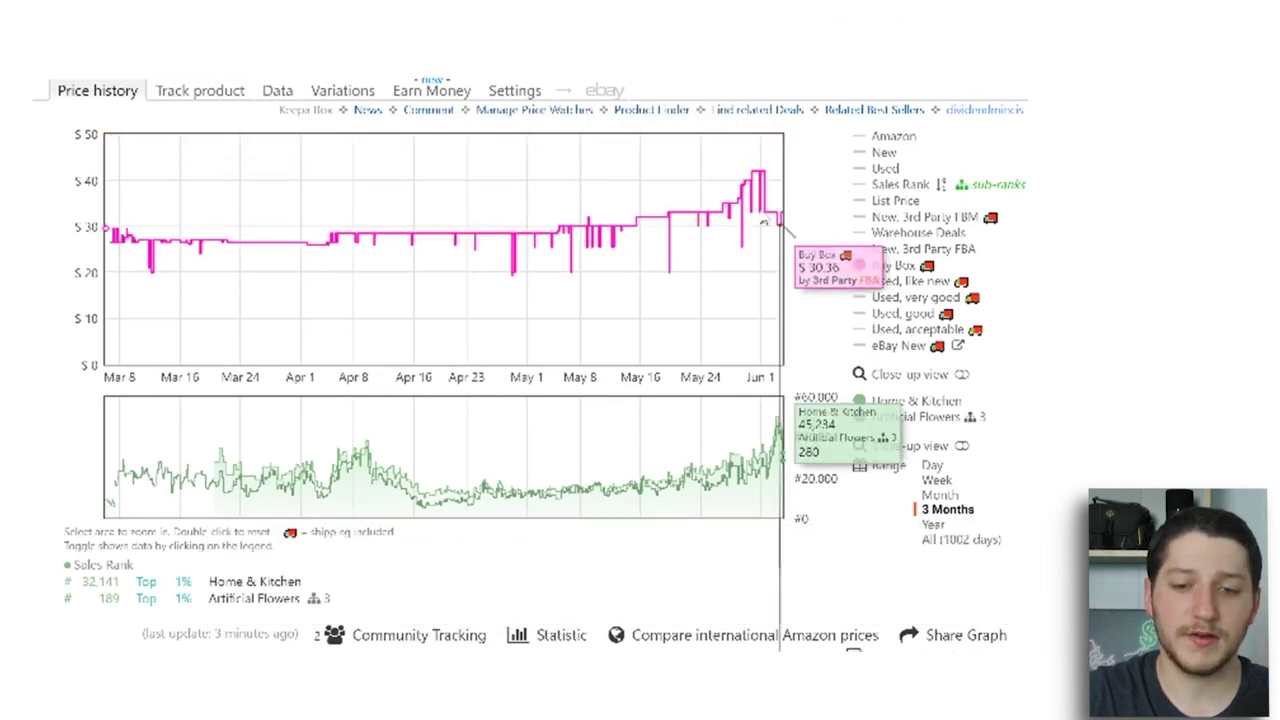
scroll(995, 340, "down", 2)
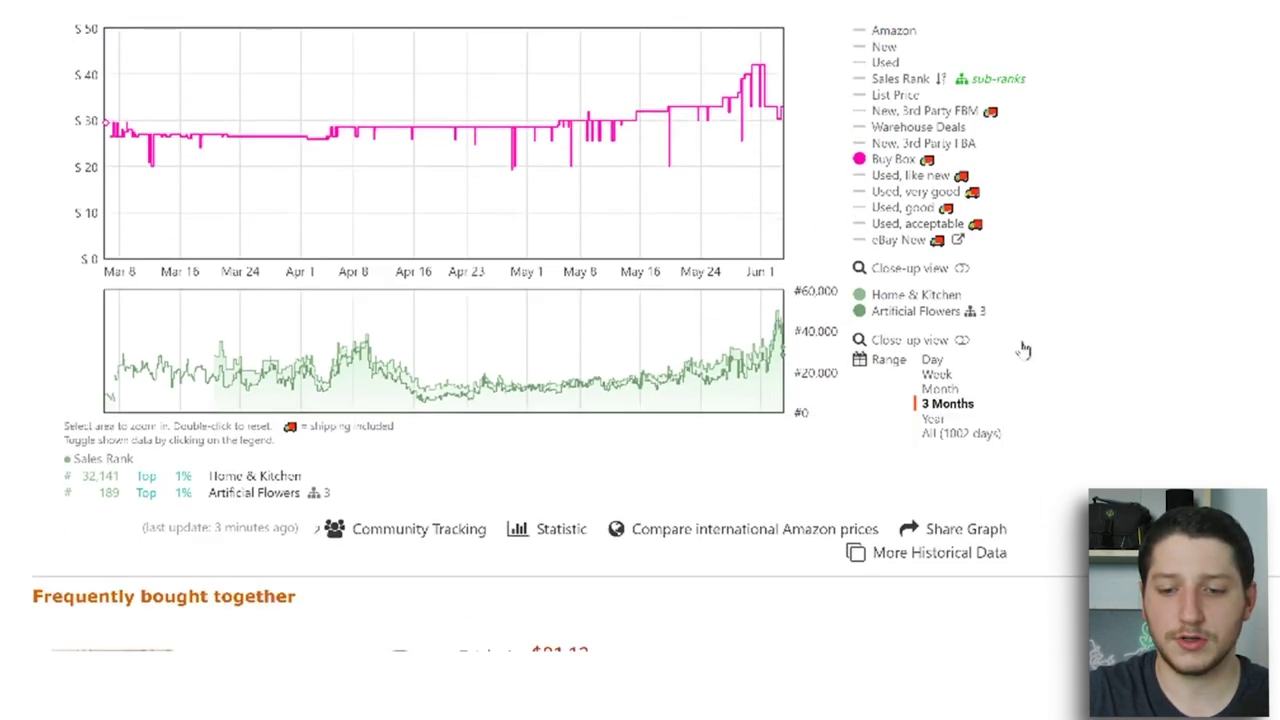
Step: After trying the Year and full ranges, add the New price line and set Keepa to 3 Months
scroll(990, 420, "up", 1)
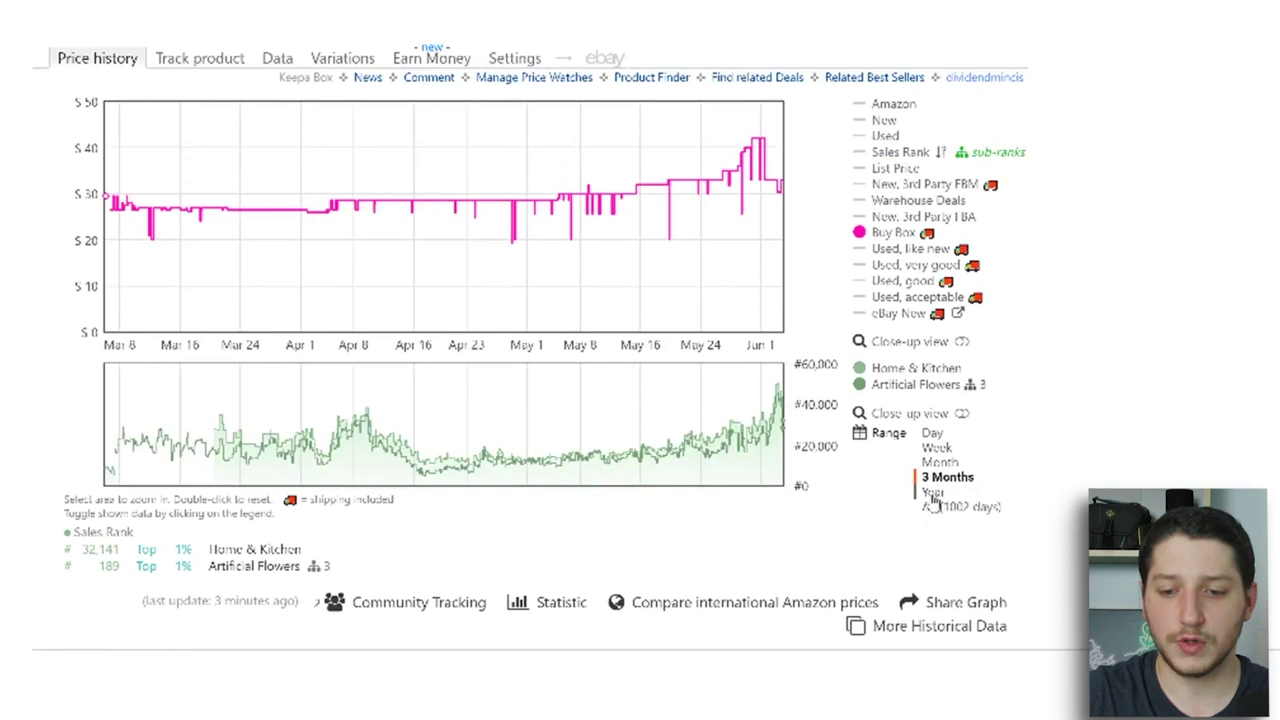
left_click(933, 492)
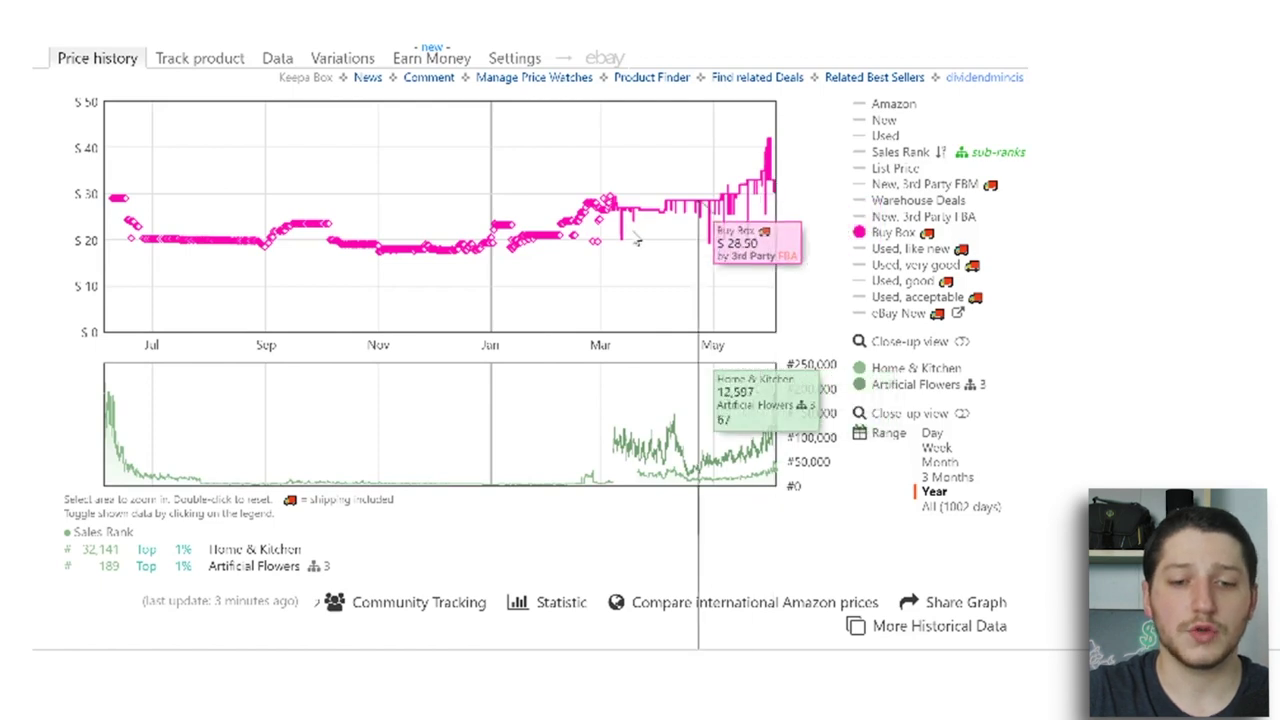
left_click(955, 507)
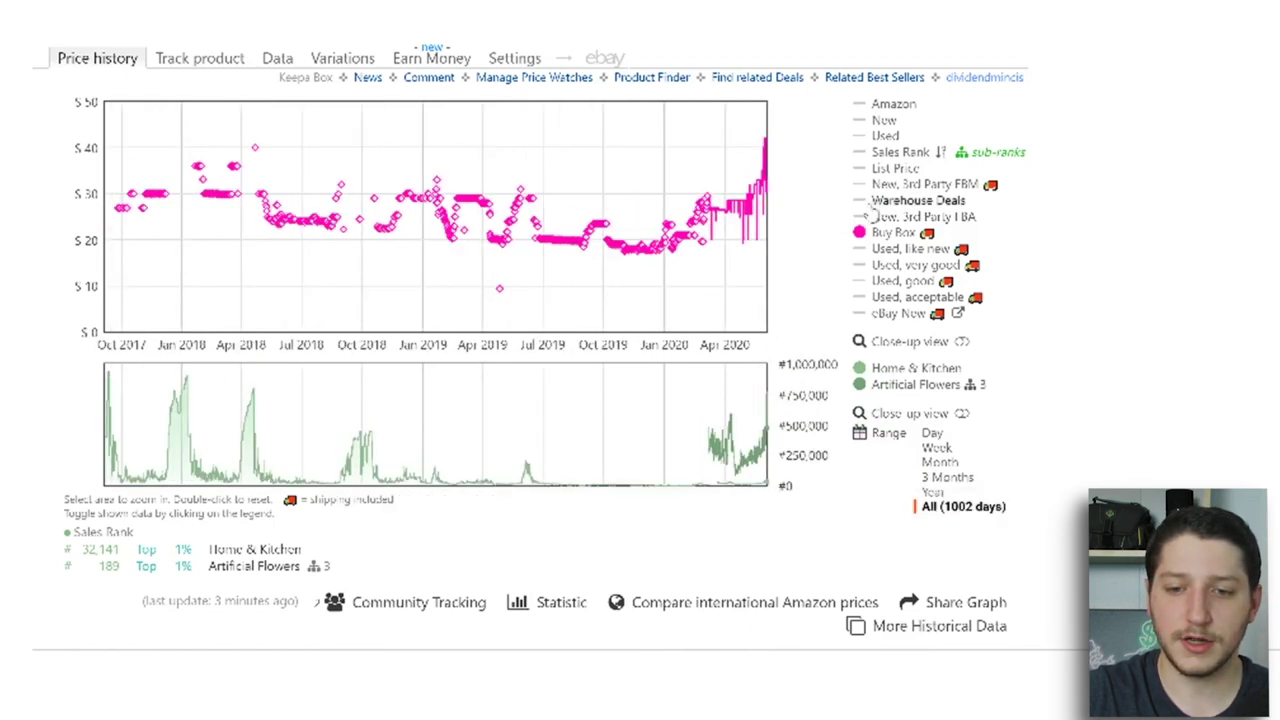
left_click(862, 122)
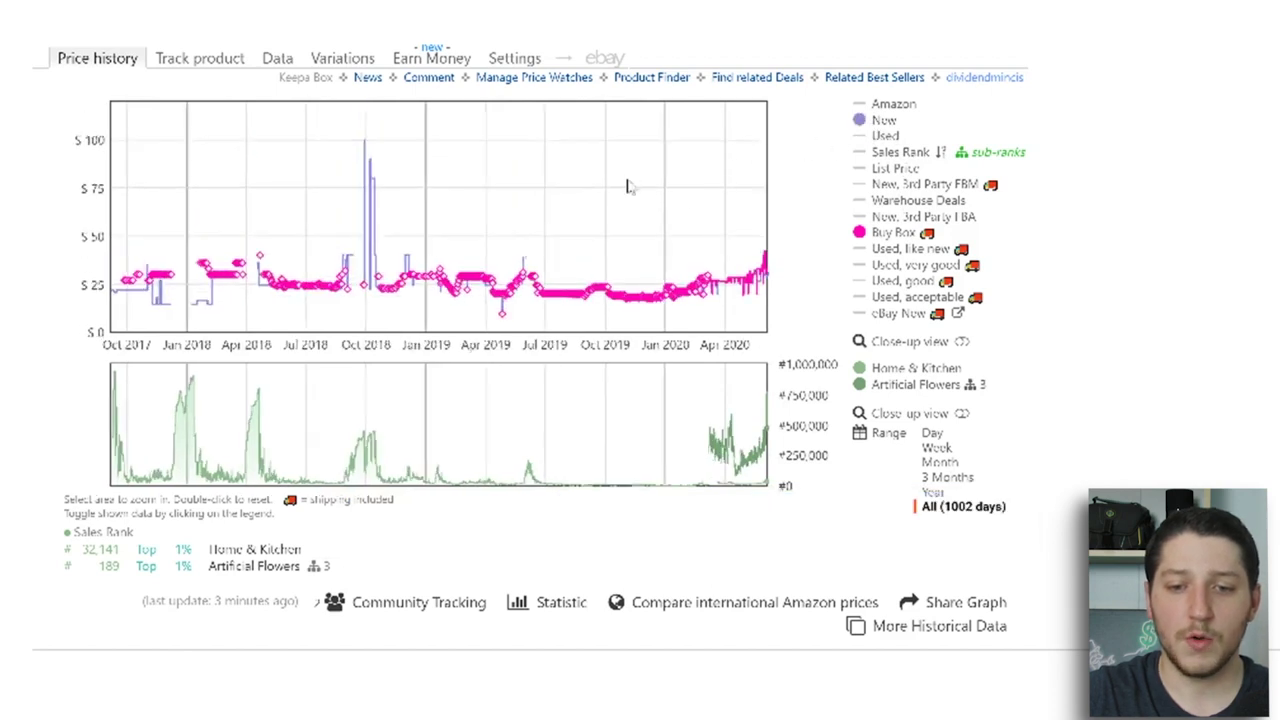
left_click(940, 479)
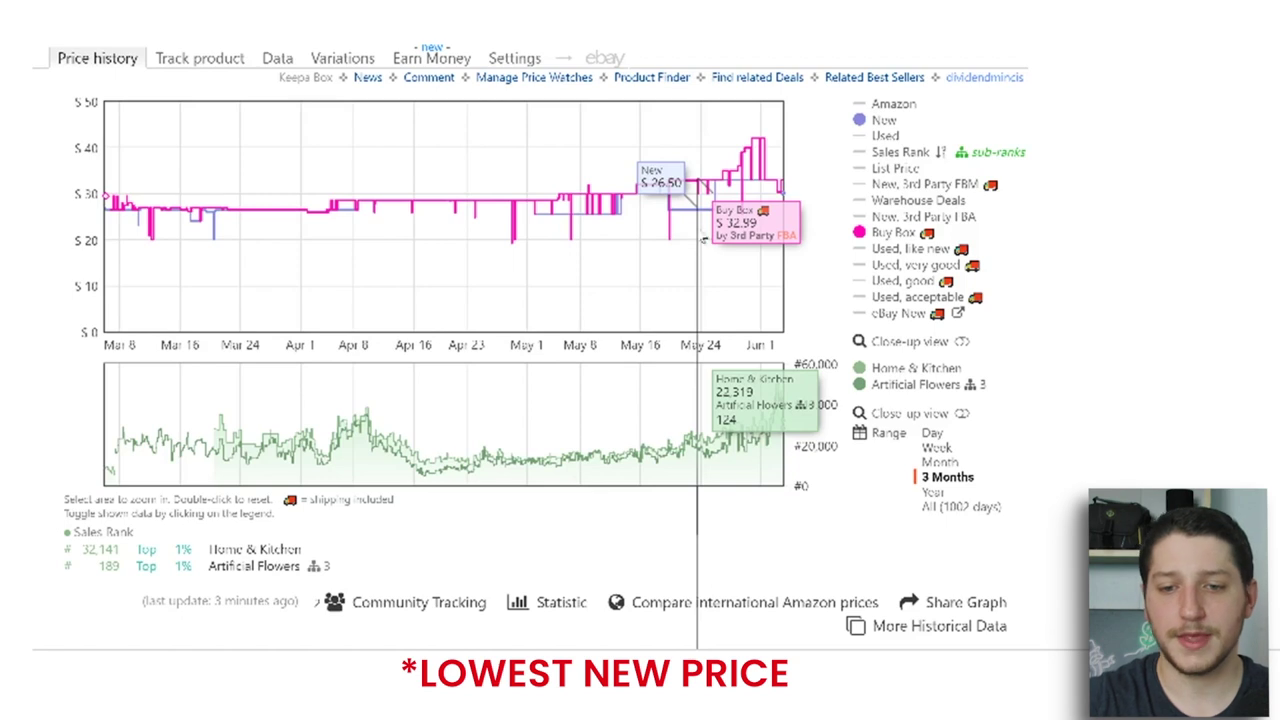
Step: Add the eBay New line, briefly trying Sales Rank, Used like new, FBM and FBA series before hiding them
left_click(862, 153)
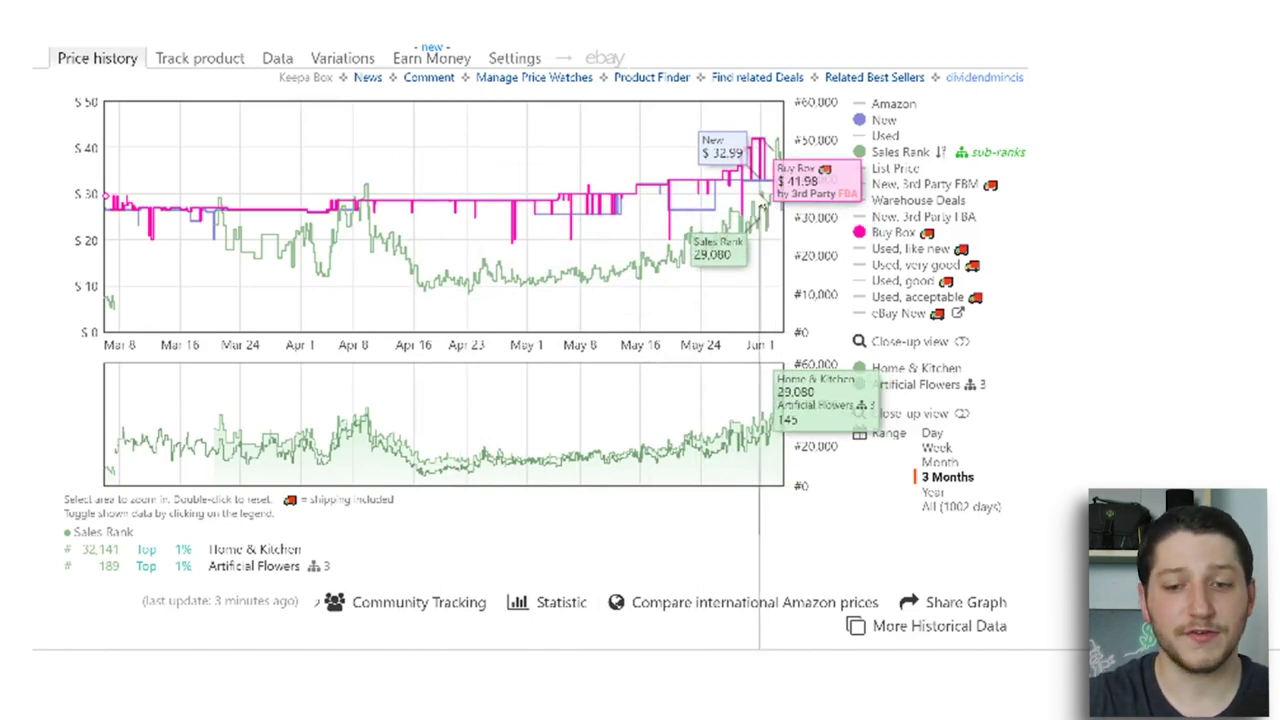
left_click(860, 316)
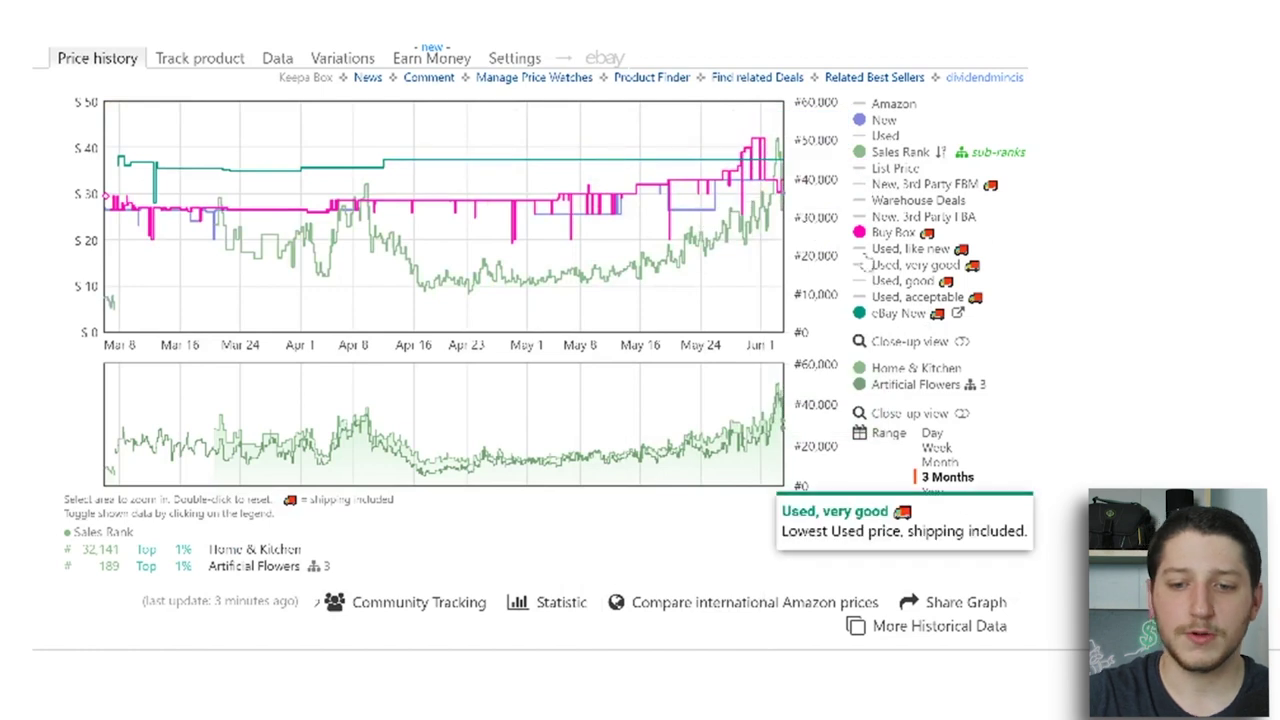
left_click(862, 250)
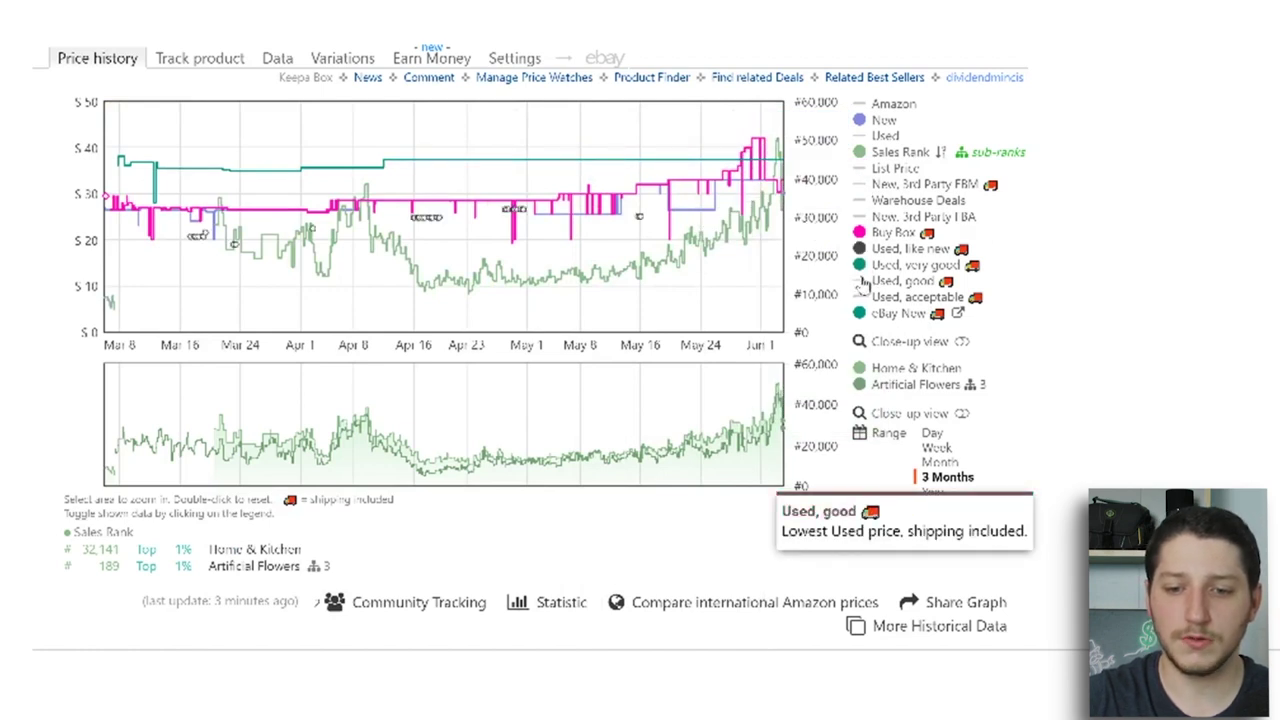
left_click(966, 249)
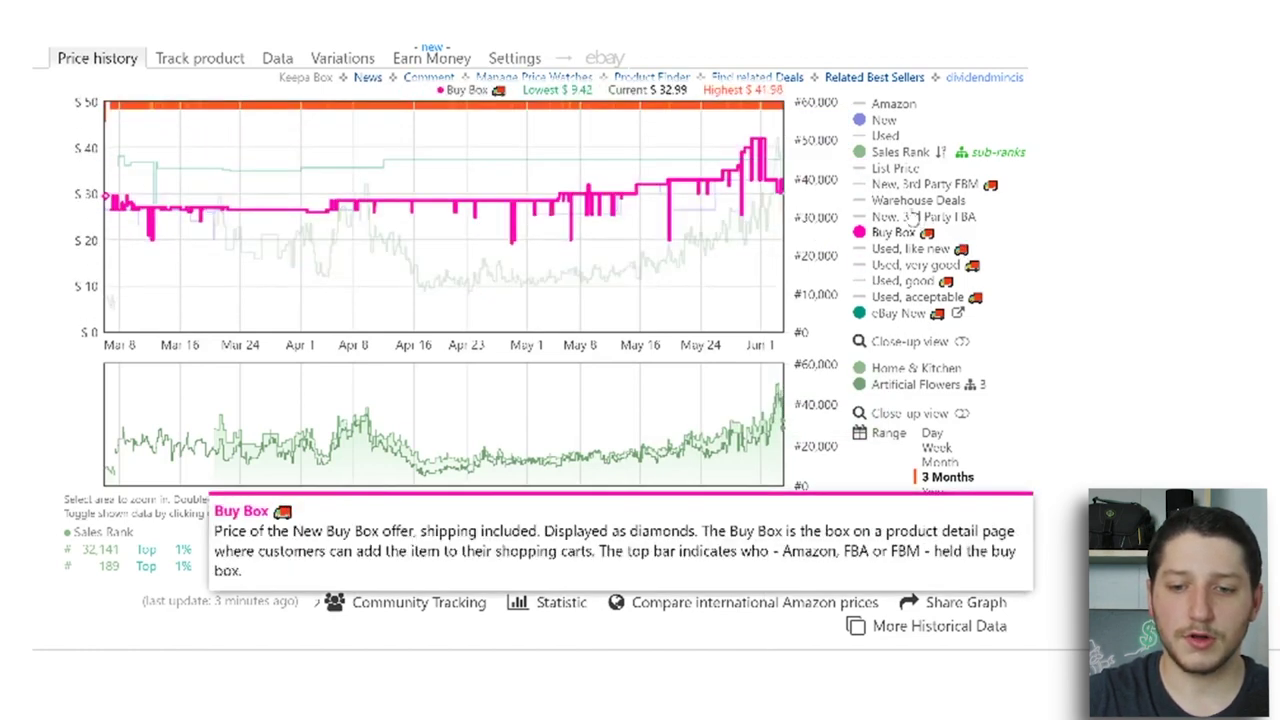
left_click(866, 188)
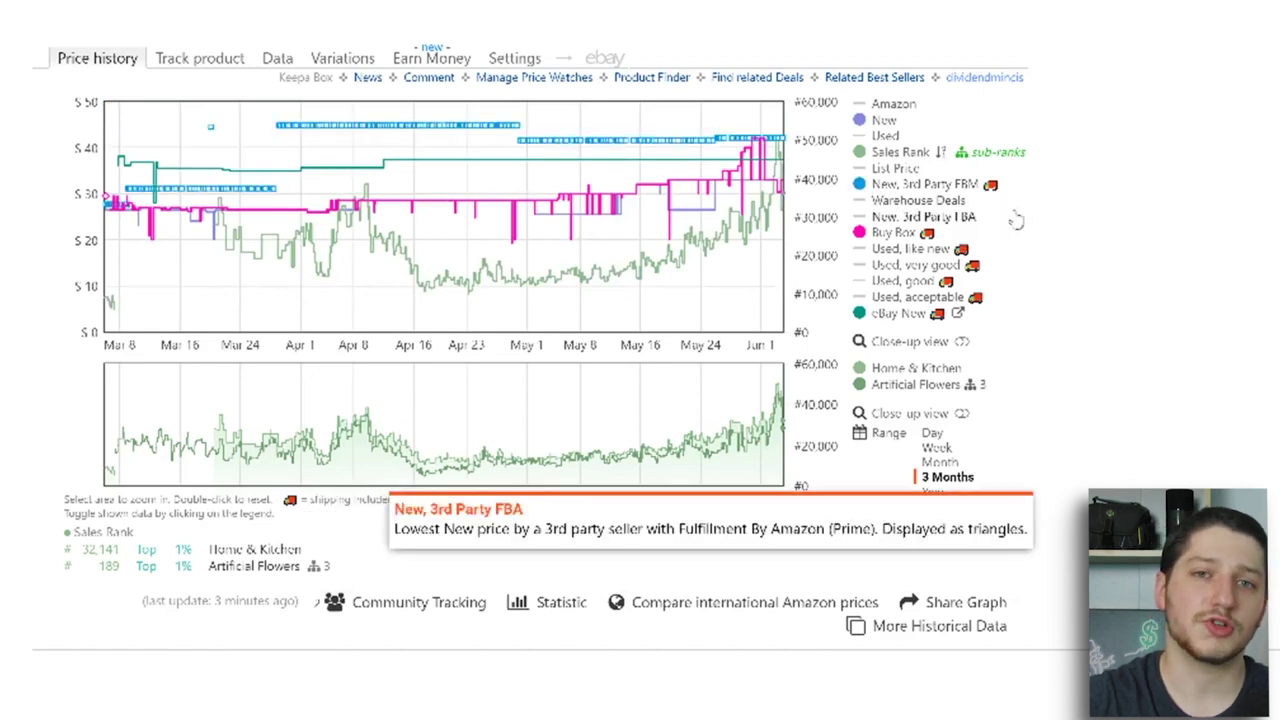
left_click(867, 218)
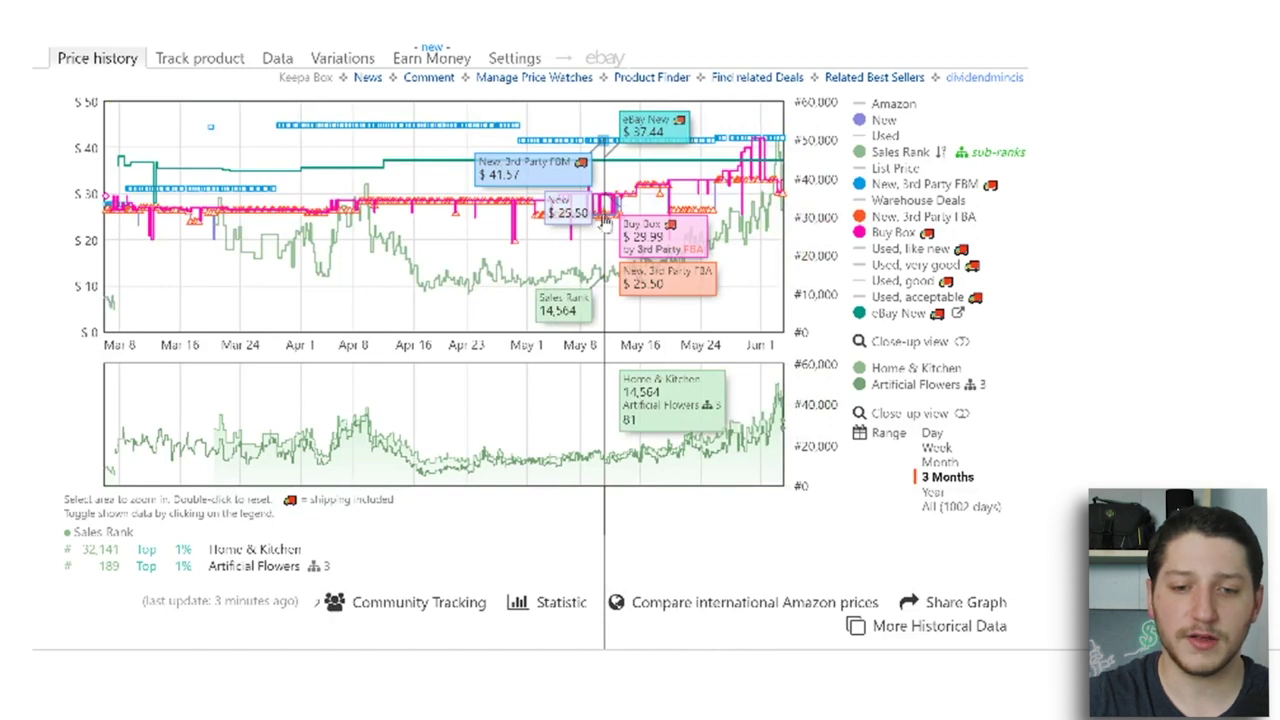
left_click(860, 152)
left_click(860, 184)
left_click(862, 216)
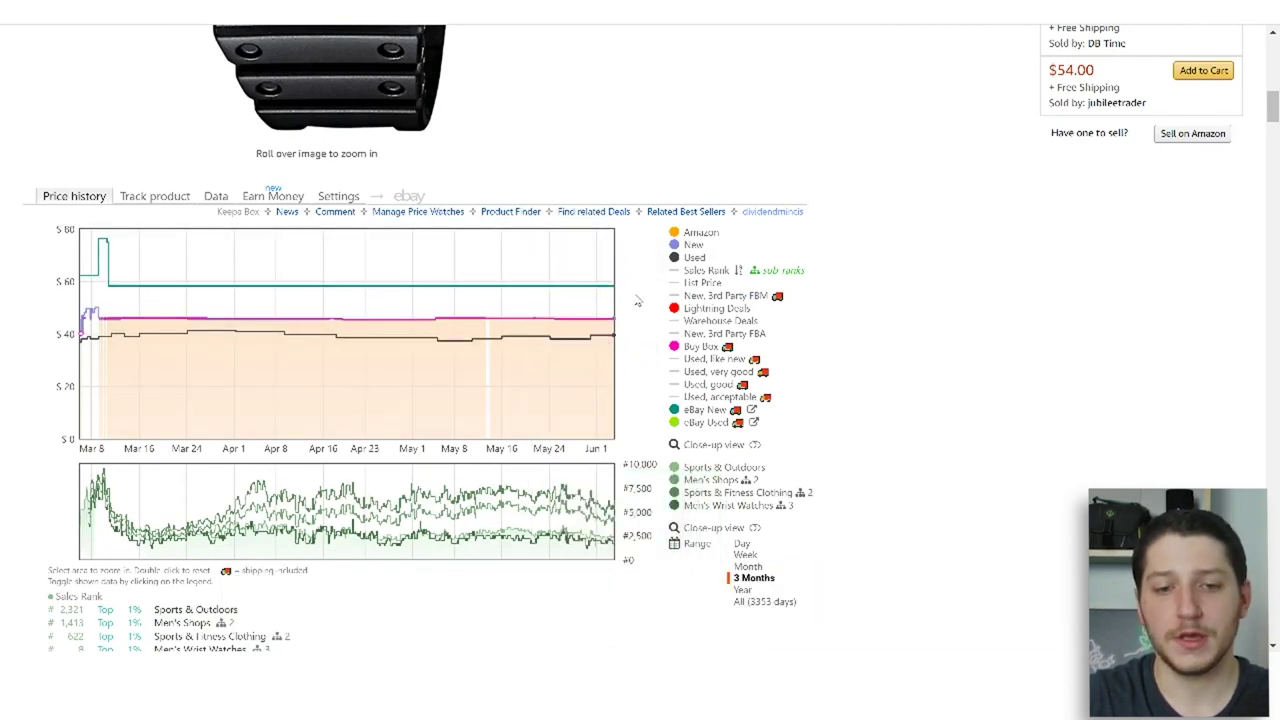
Step: Scroll up over the Casio G-Shock watch listing and image, then back down
scroll(637, 301, "up", 3)
scroll(637, 301, "up", 3)
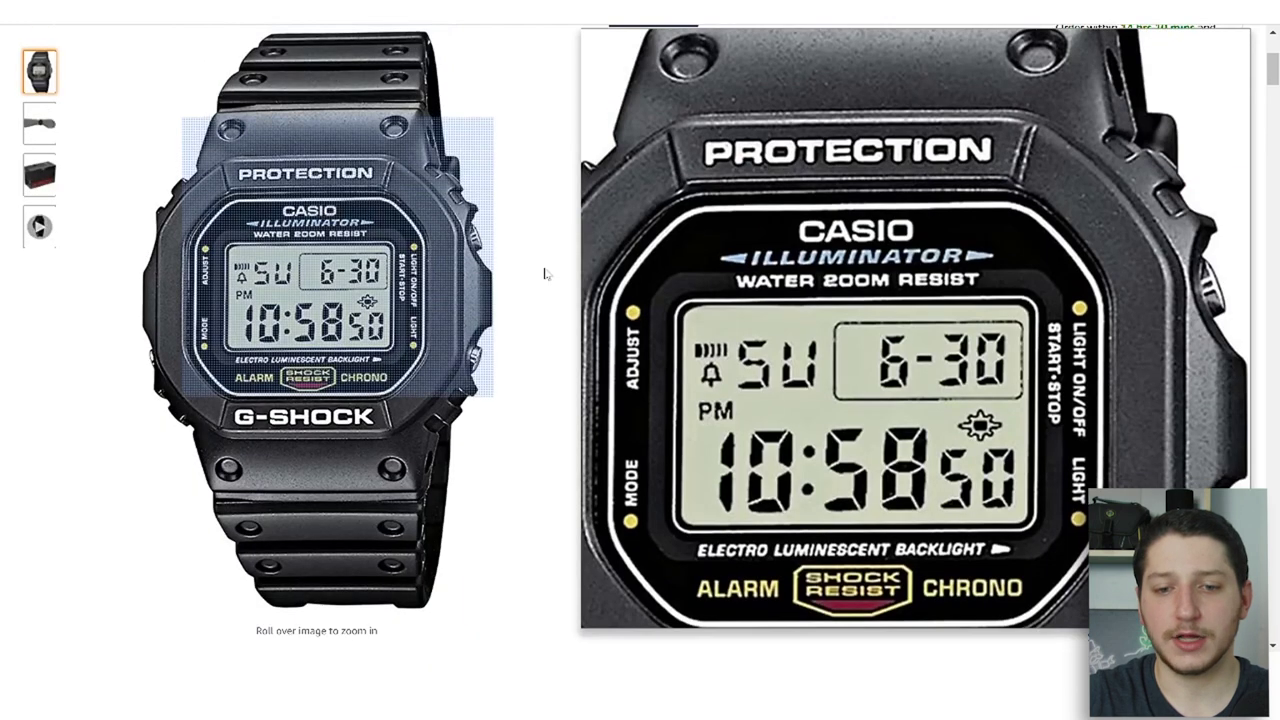
scroll(666, 289, "down", 5)
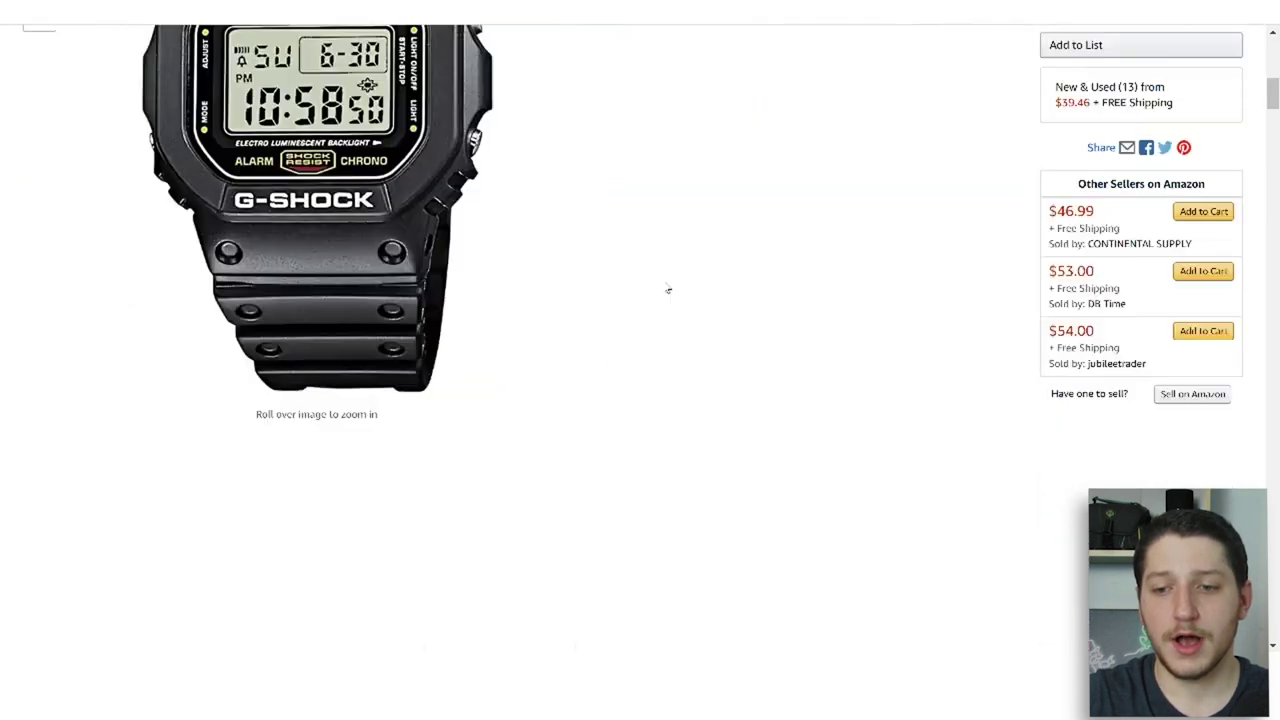
scroll(711, 289, "down", 2)
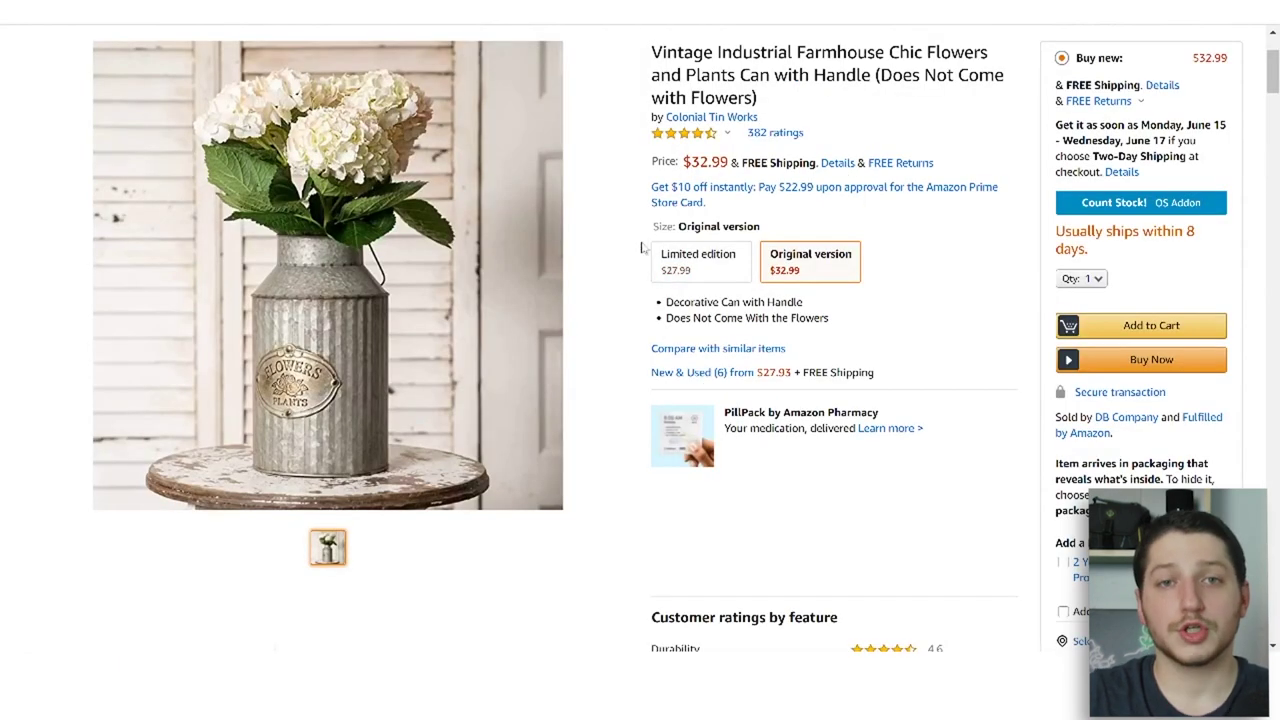
Step: Scroll the flower can listing down to Keepa's price and sales-rank history box
scroll(446, 237, "down", 4)
scroll(530, 255, "down", 4)
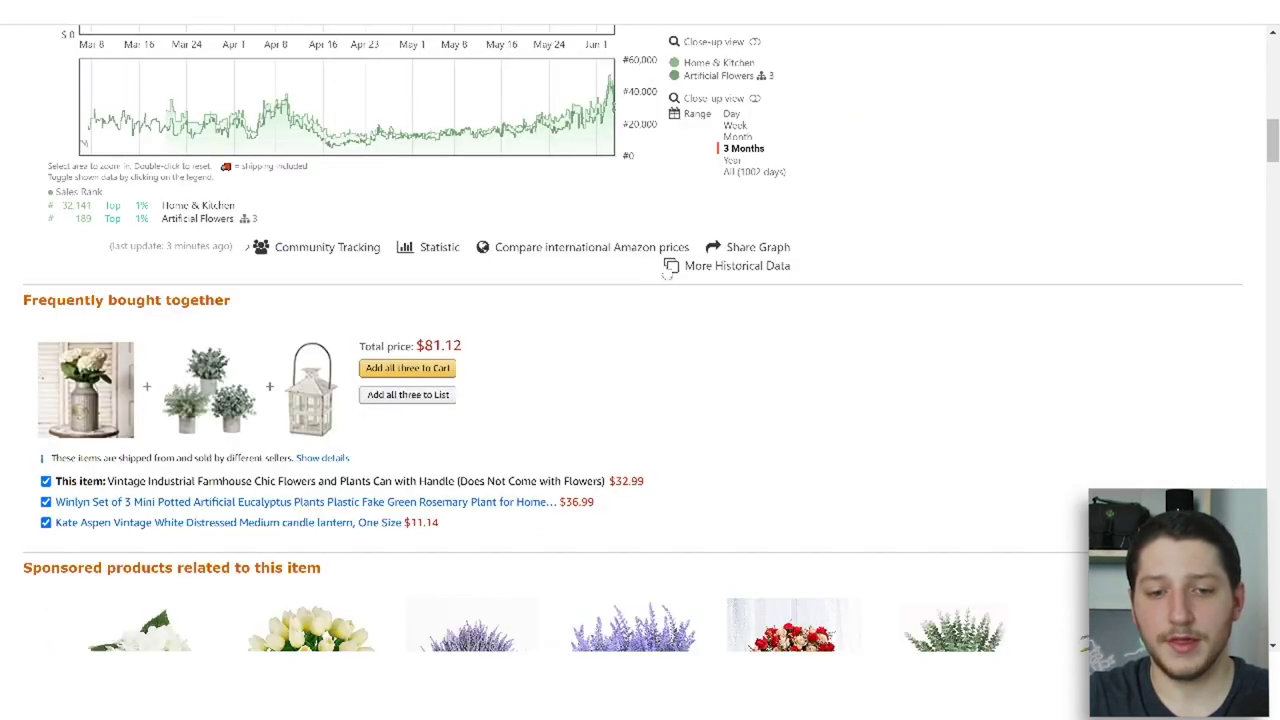
scroll(666, 270, "up", 2)
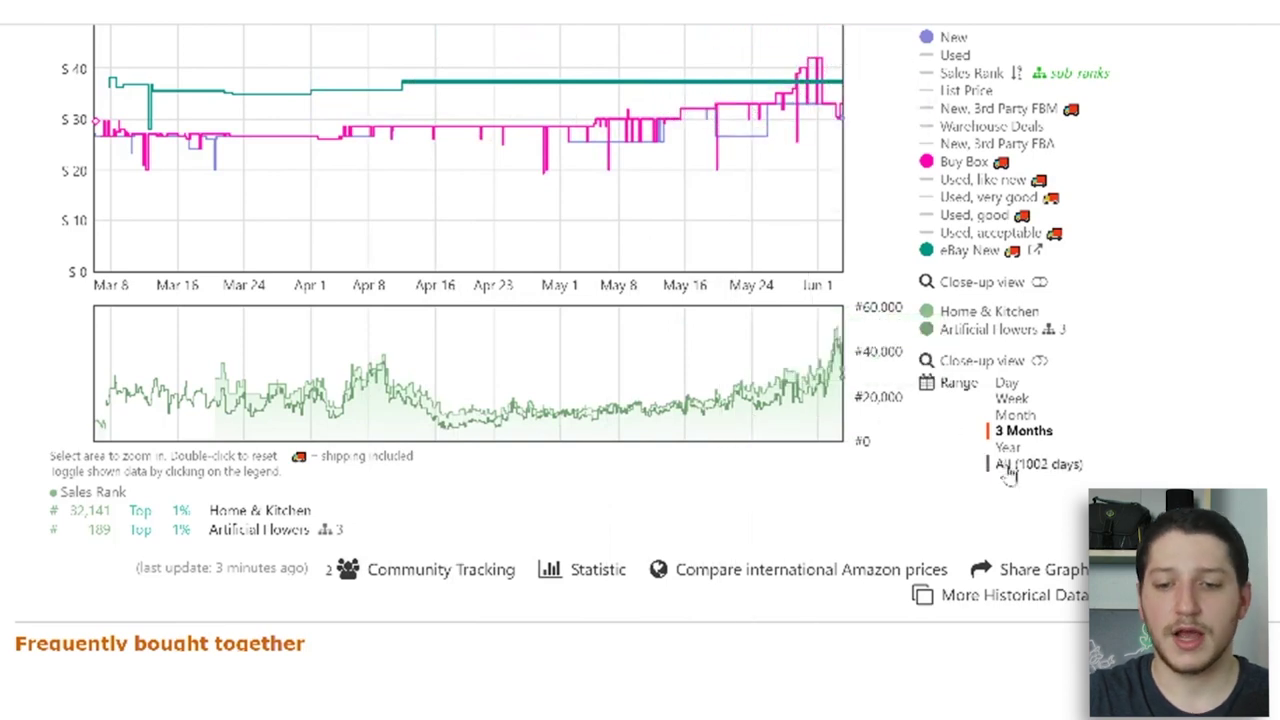
Step: Expand Keepa's offer, rating and review-count history and set the range to one Year
scroll(935, 452, "down", 1)
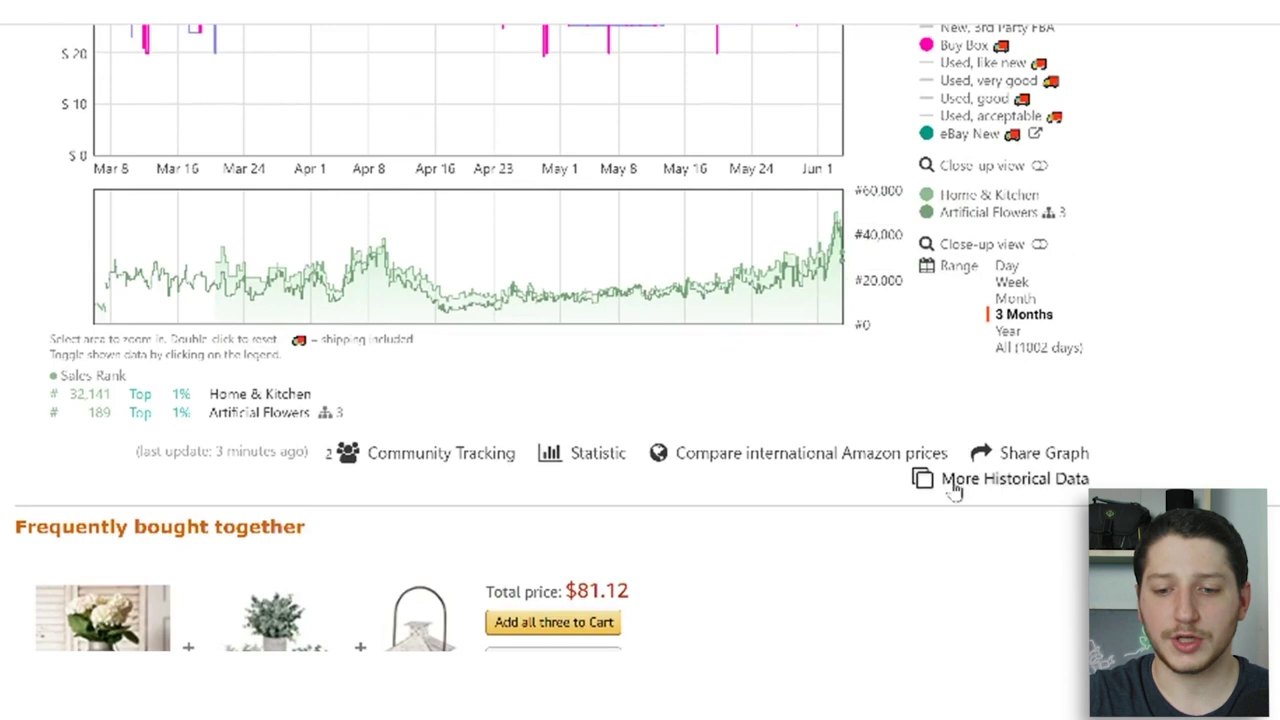
left_click(942, 480)
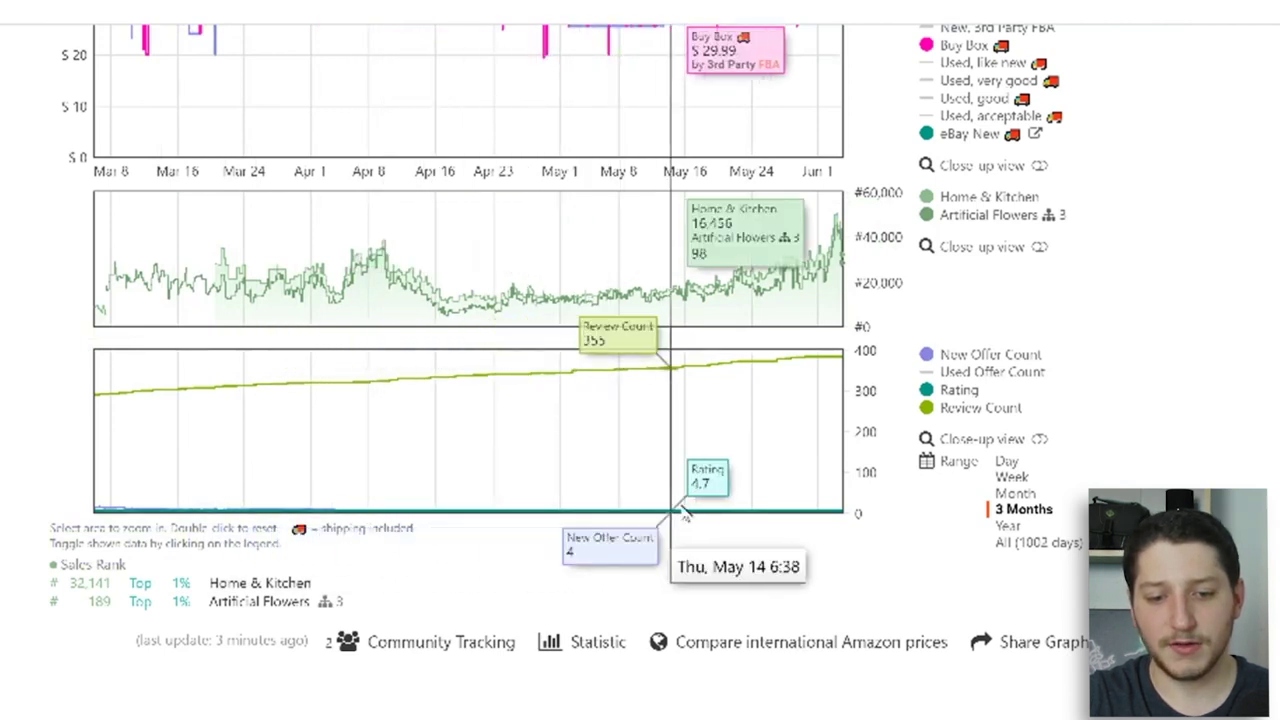
left_click(1004, 527)
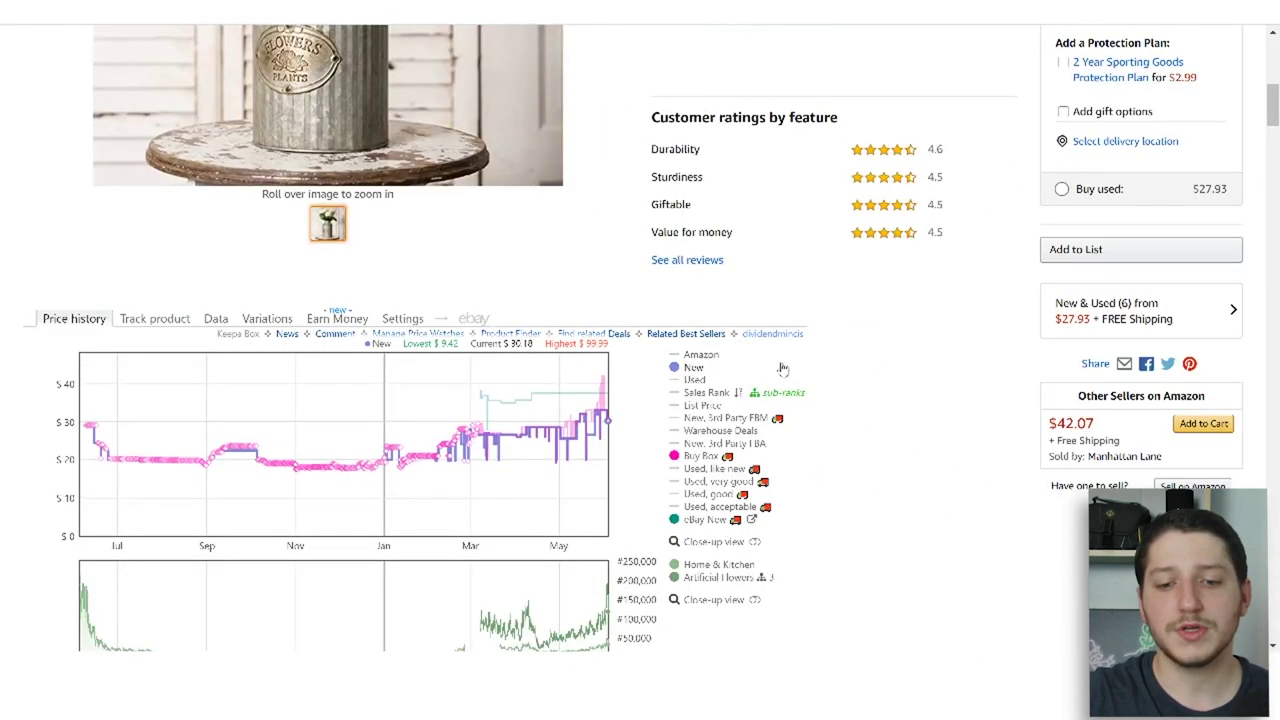
scroll(830, 376, "down", 2)
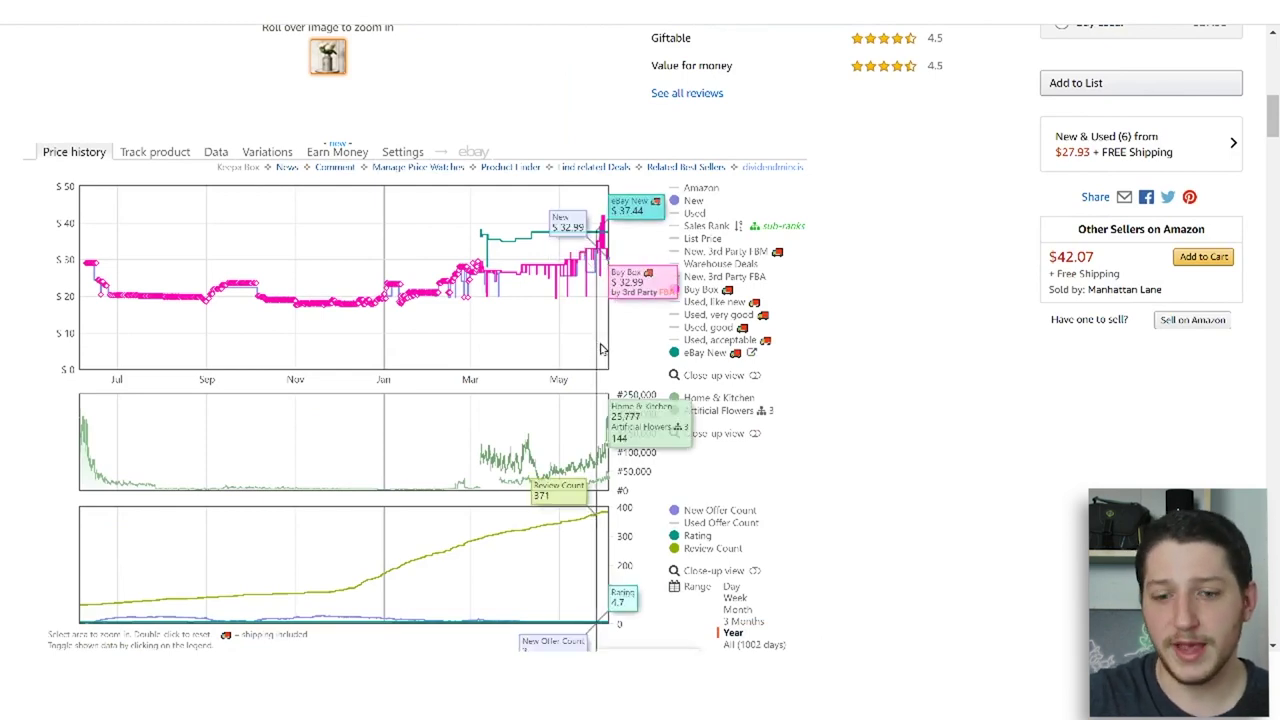
scroll(770, 360, "down", 2)
scroll(770, 360, "down", 2)
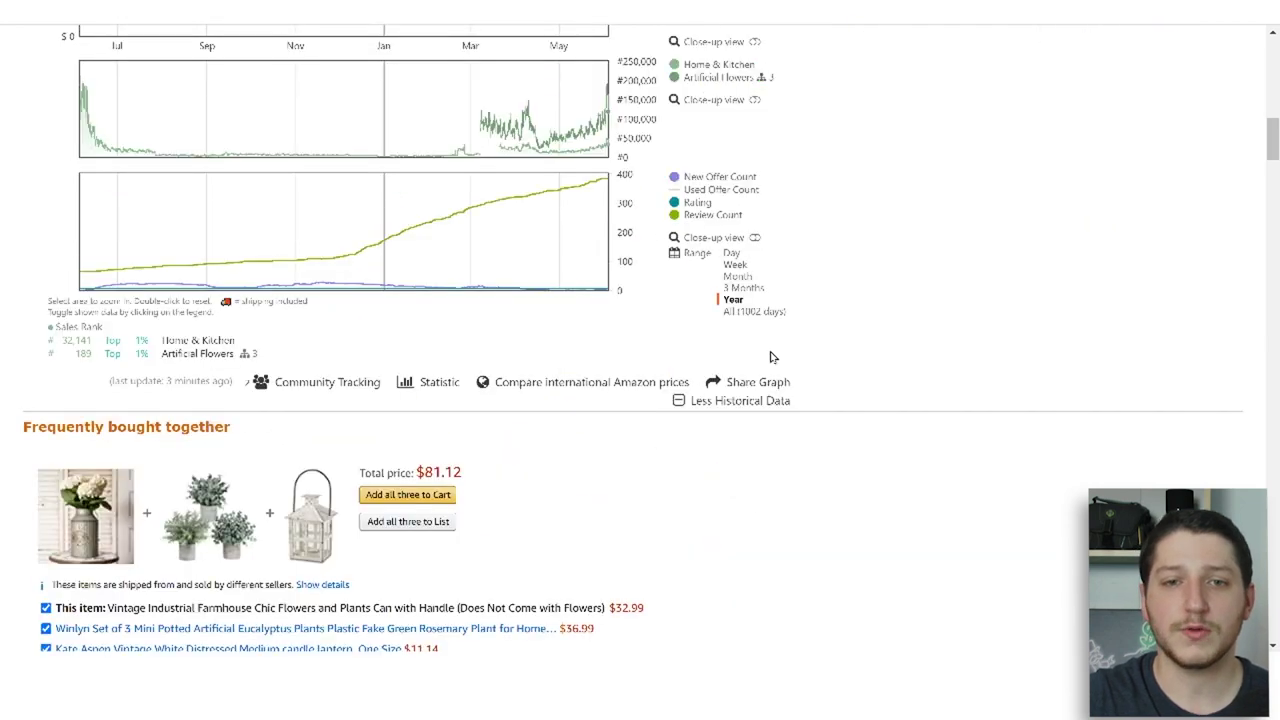
scroll(775, 358, "up", 4)
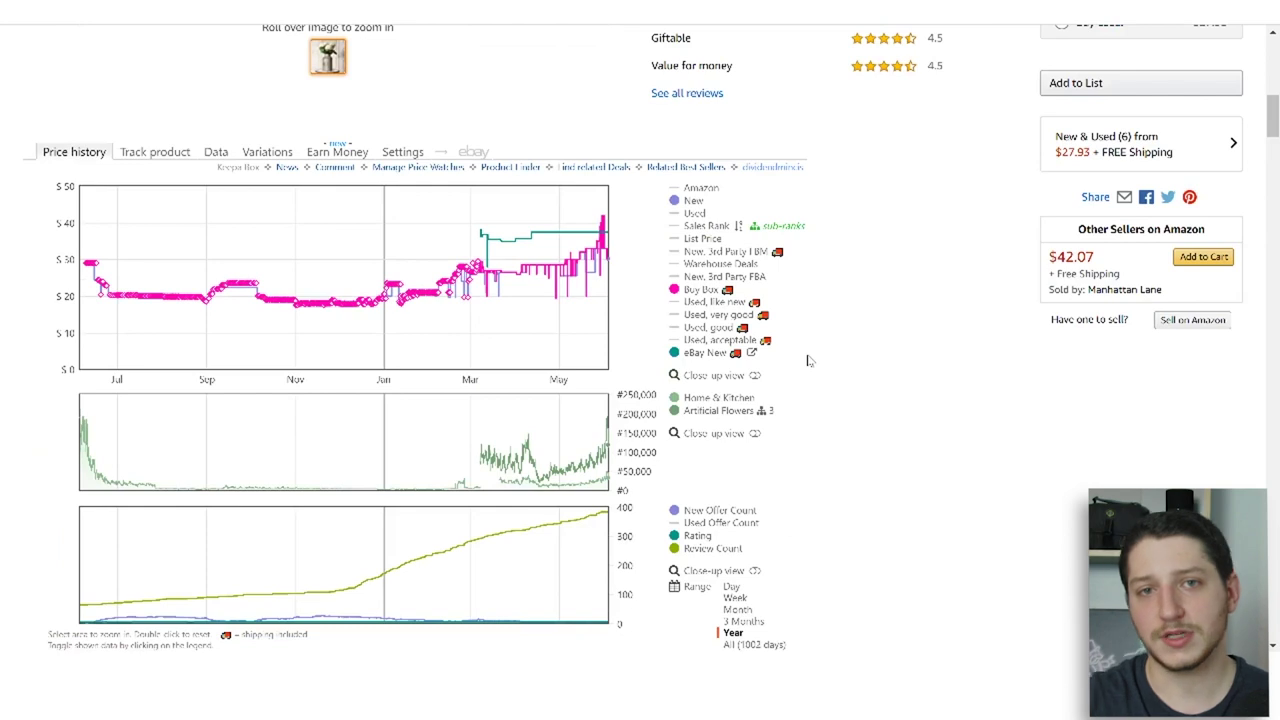
scroll(808, 360, "down", 4)
scroll(877, 283, "up", 3)
scroll(863, 297, "down", 3)
mouse_move(428, 386)
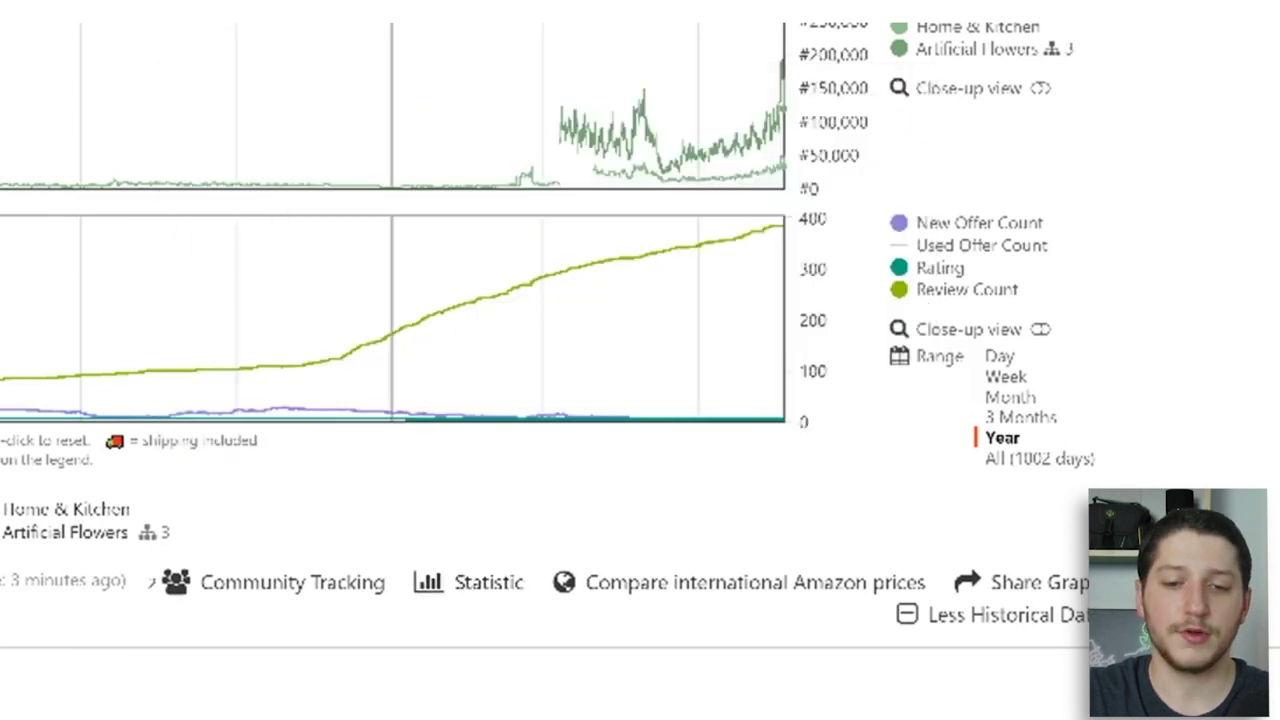
scroll(860, 396, "up", 5)
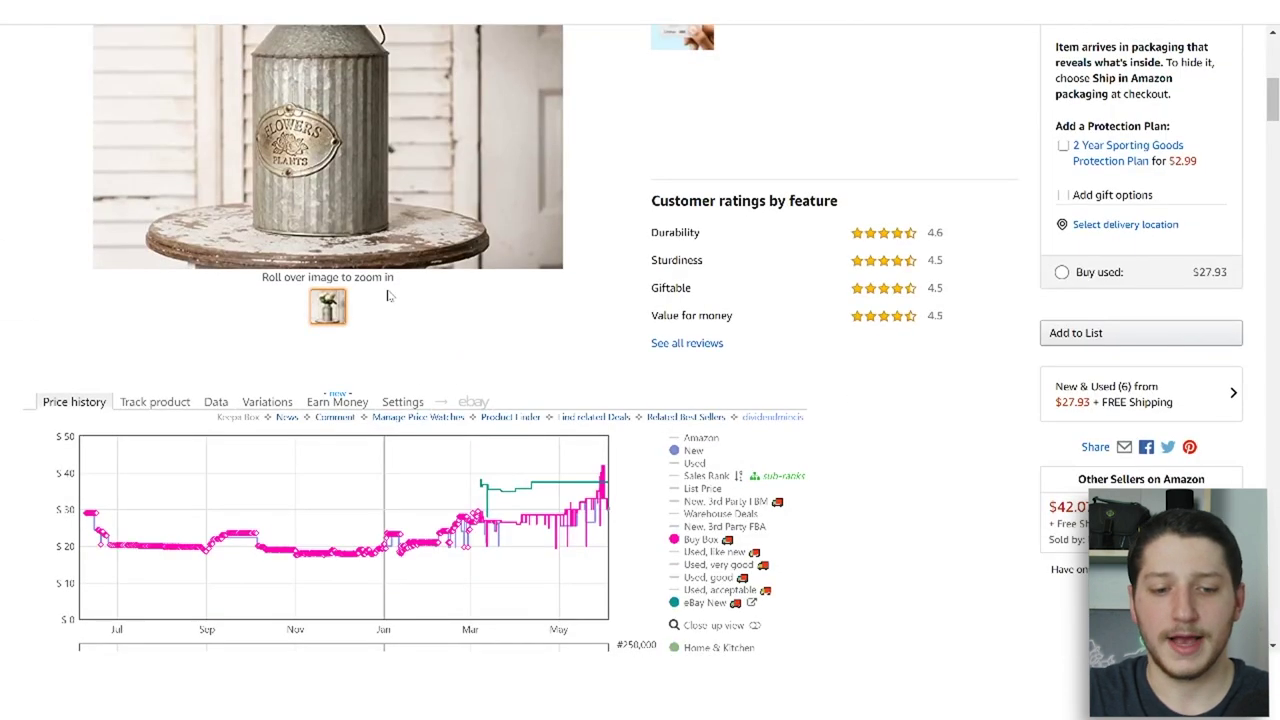
scroll(388, 295, "down", 1)
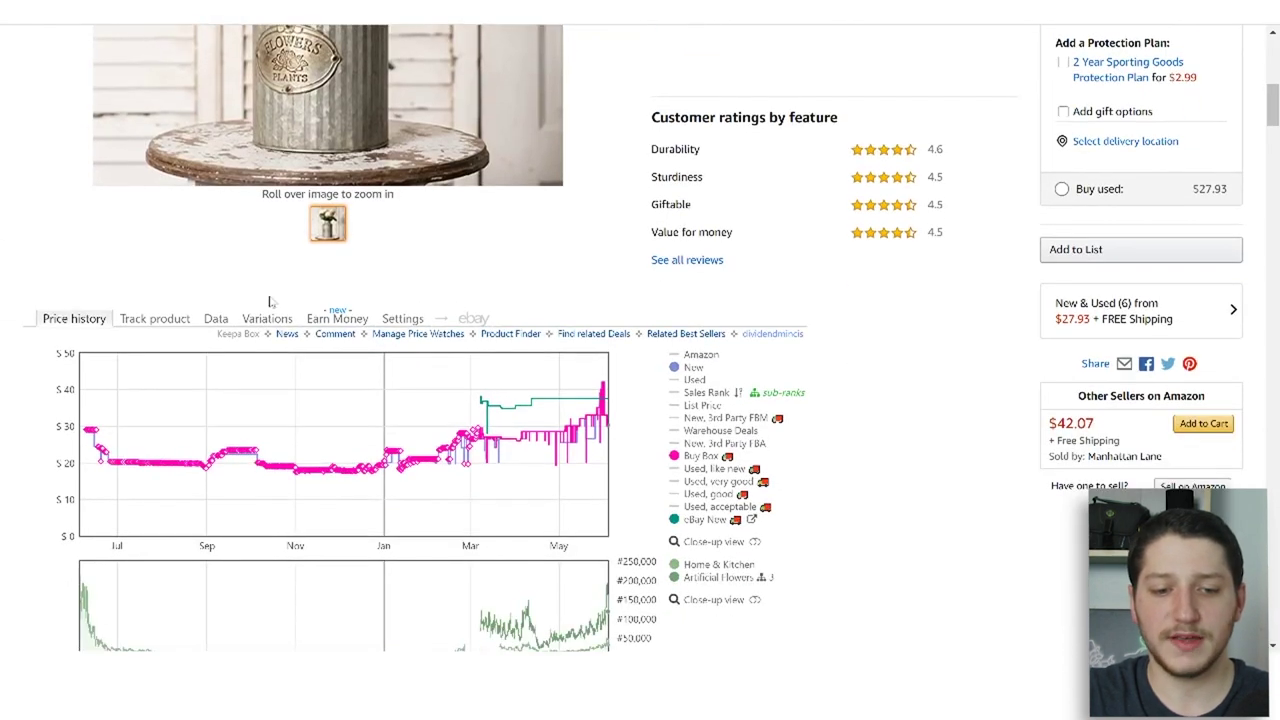
Step: Open Keepa's Data tab and scroll the product details table, including the $29.15 90-day Buy Box average
left_click(216, 318)
scroll(424, 257, "down", 3)
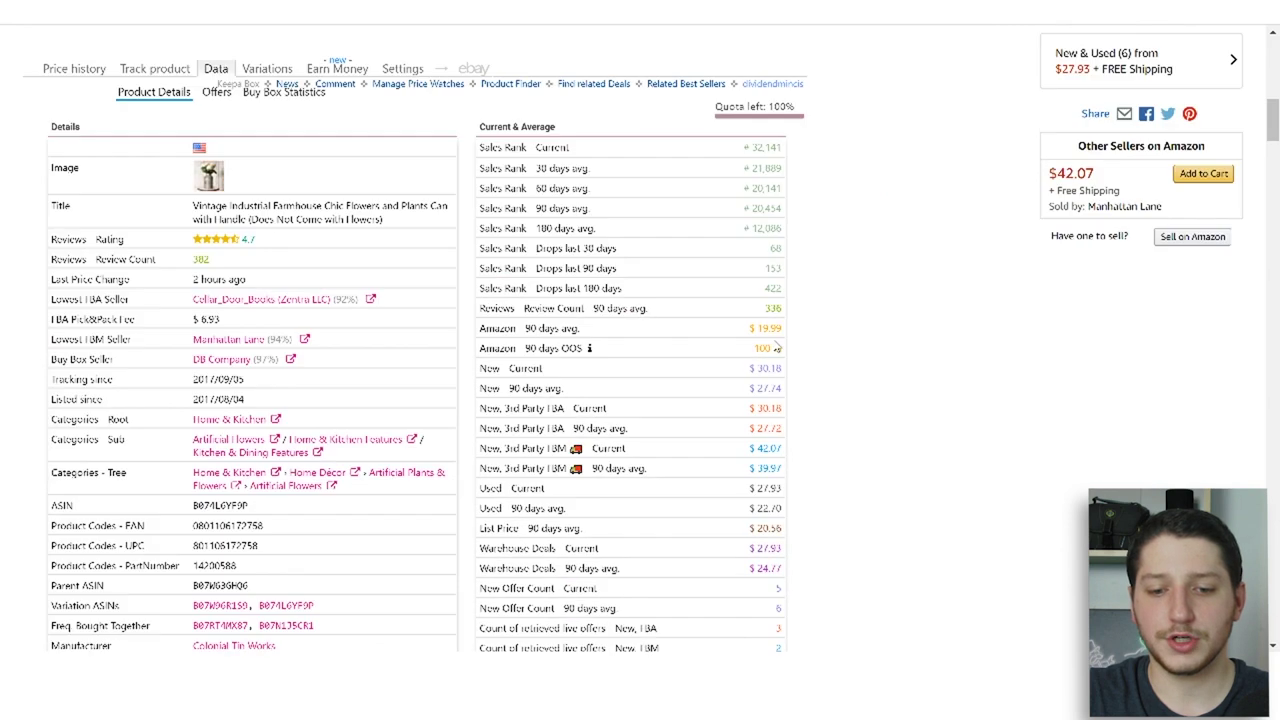
scroll(278, 228, "down", 2)
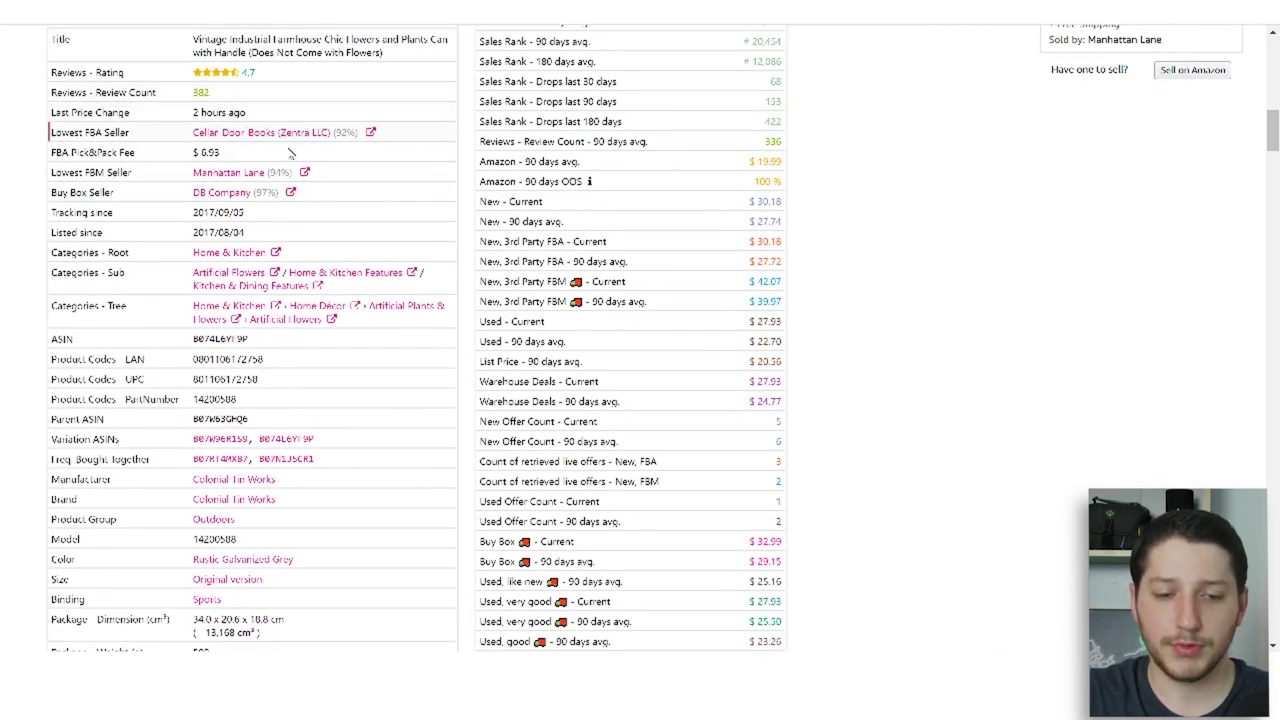
scroll(323, 151, "down", 4)
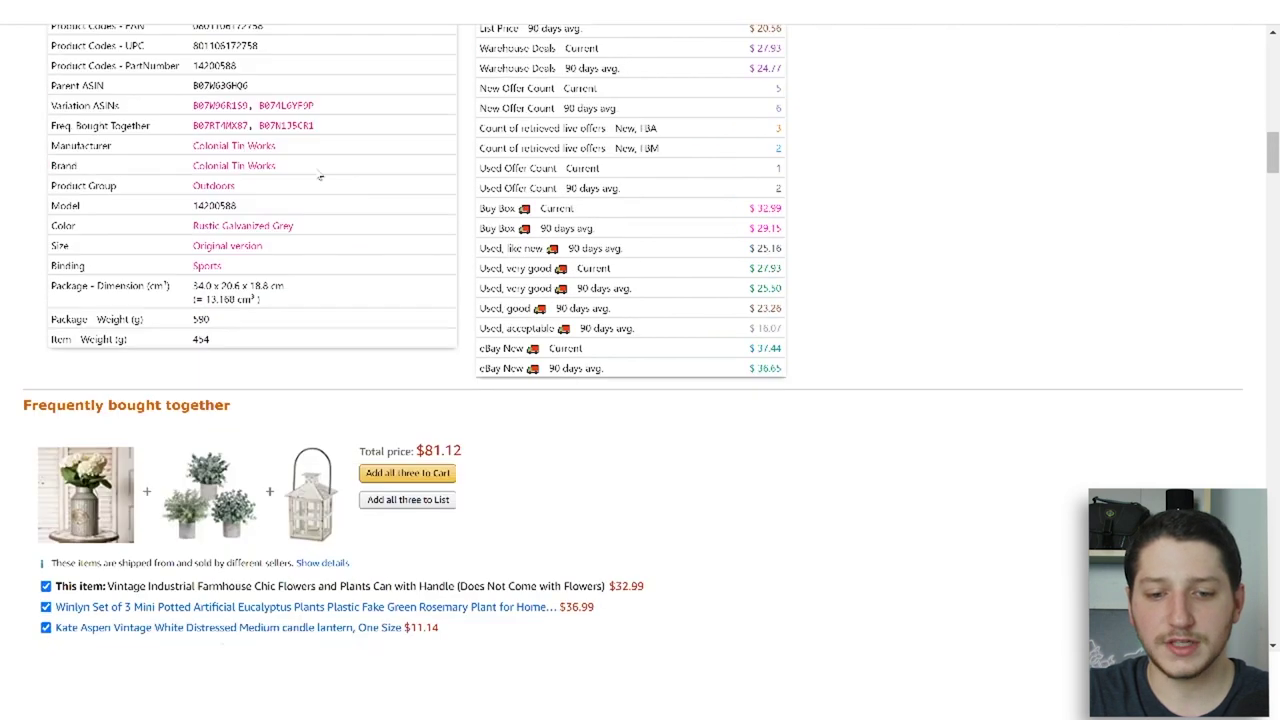
scroll(514, 251, "up", 4)
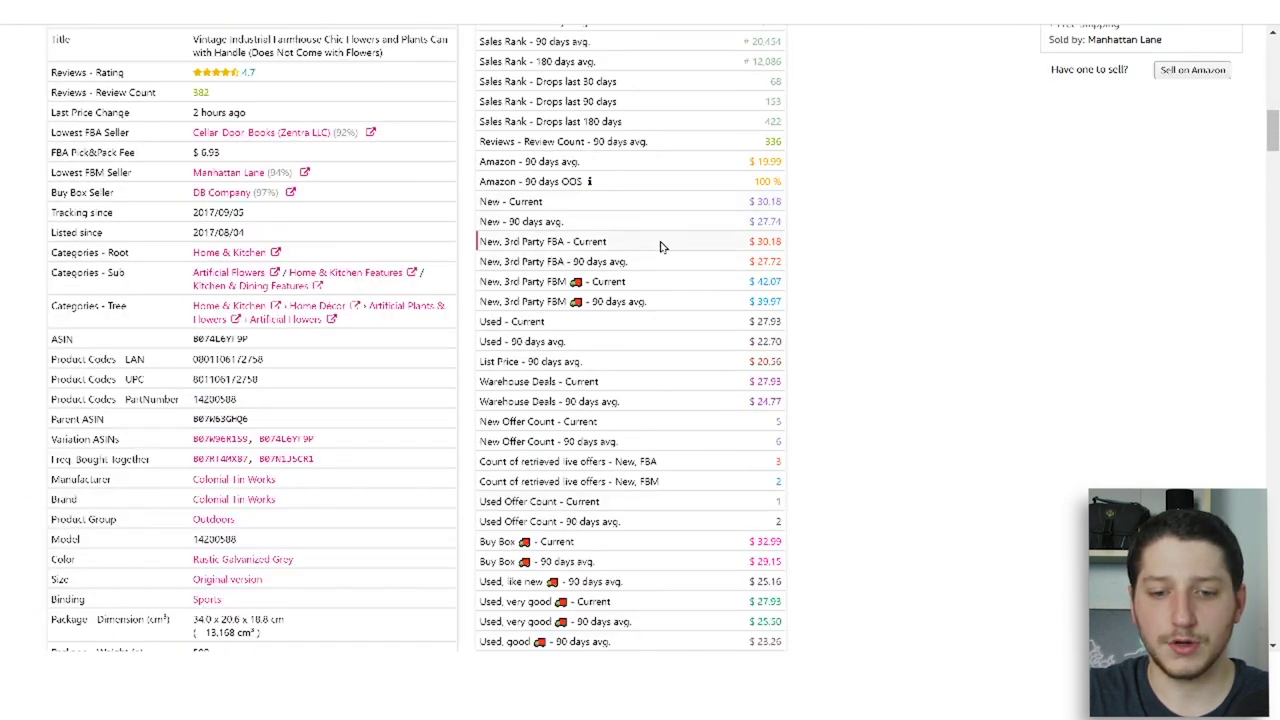
scroll(660, 246, "up", 1)
scroll(605, 305, "down", 4)
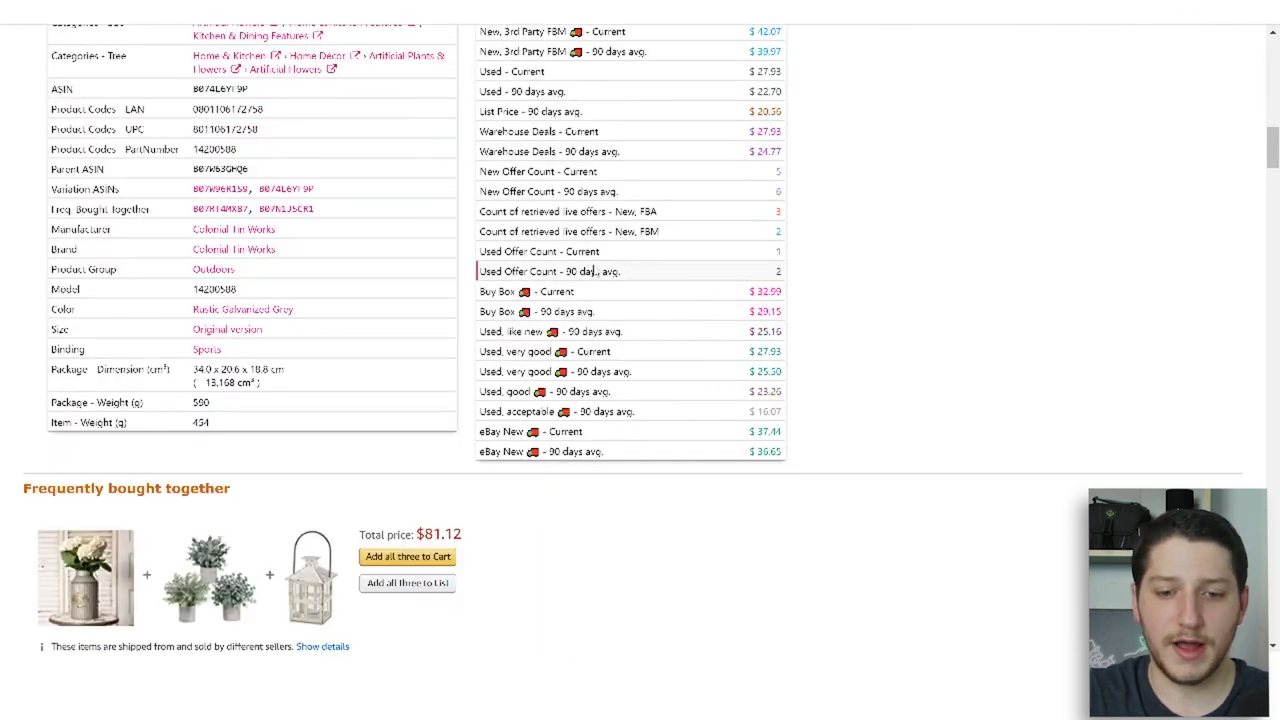
scroll(847, 327, "up", 5)
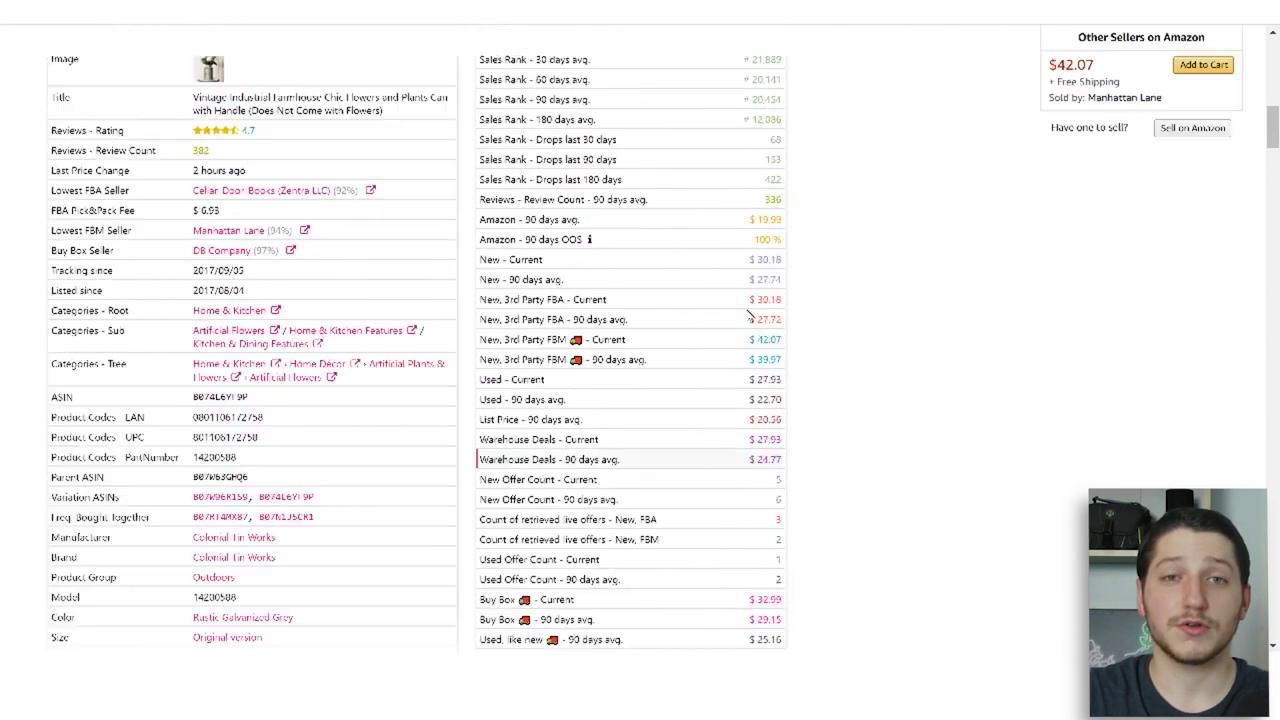
scroll(847, 327, "up", 2)
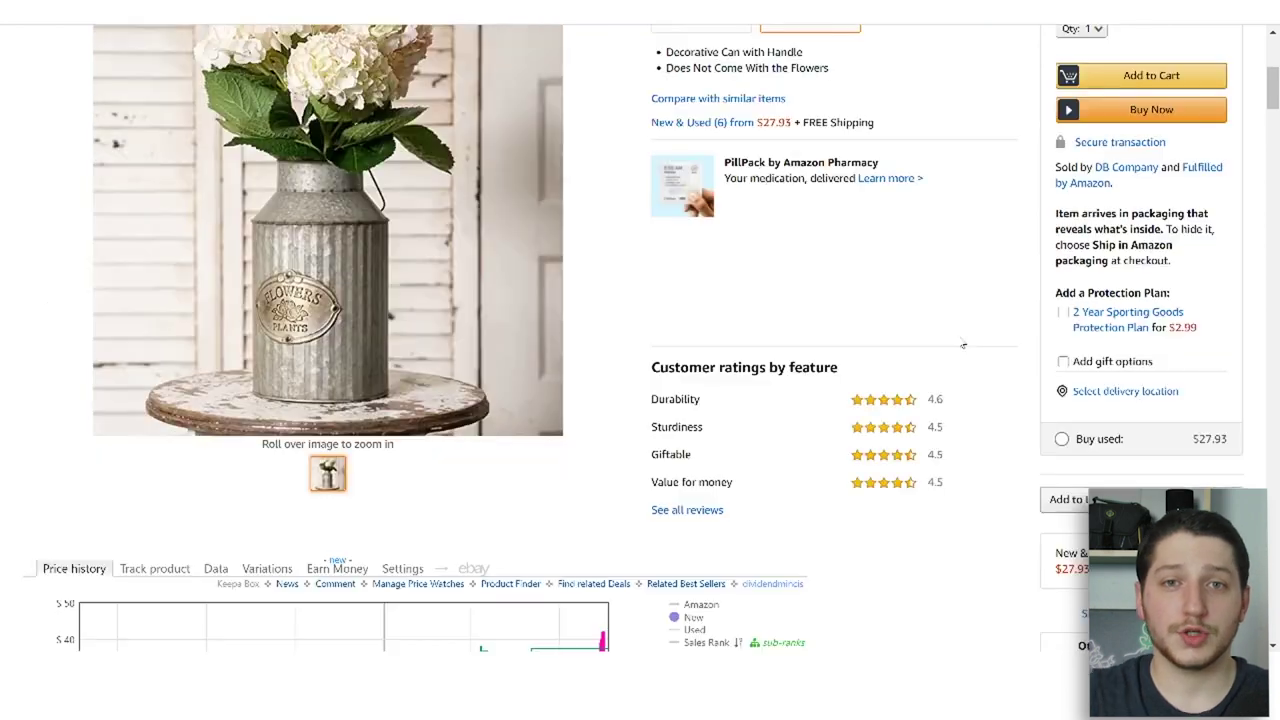
Step: Scroll through the flower can's Keepa charts, ending on the $32.99 Original and $27.99 Limited edition offers
scroll(957, 331, "up", 2)
scroll(957, 337, "down", 4)
scroll(895, 348, "down", 2)
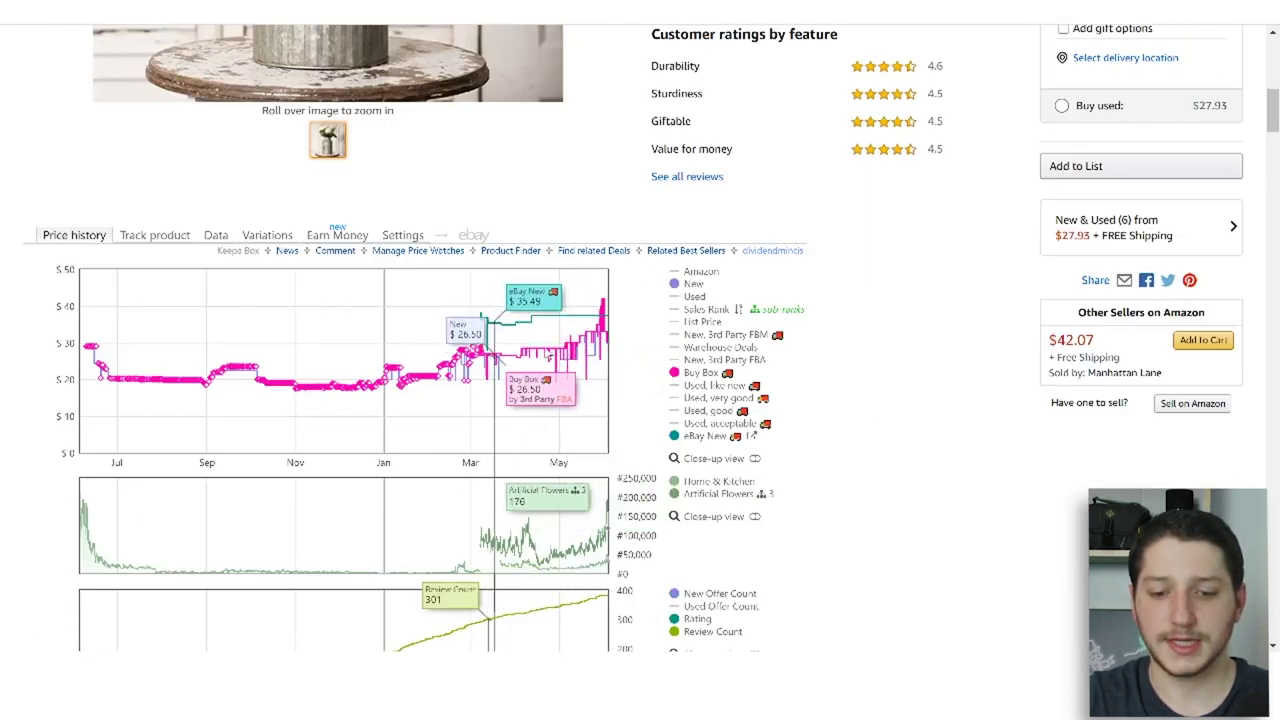
scroll(537, 460, "down", 1)
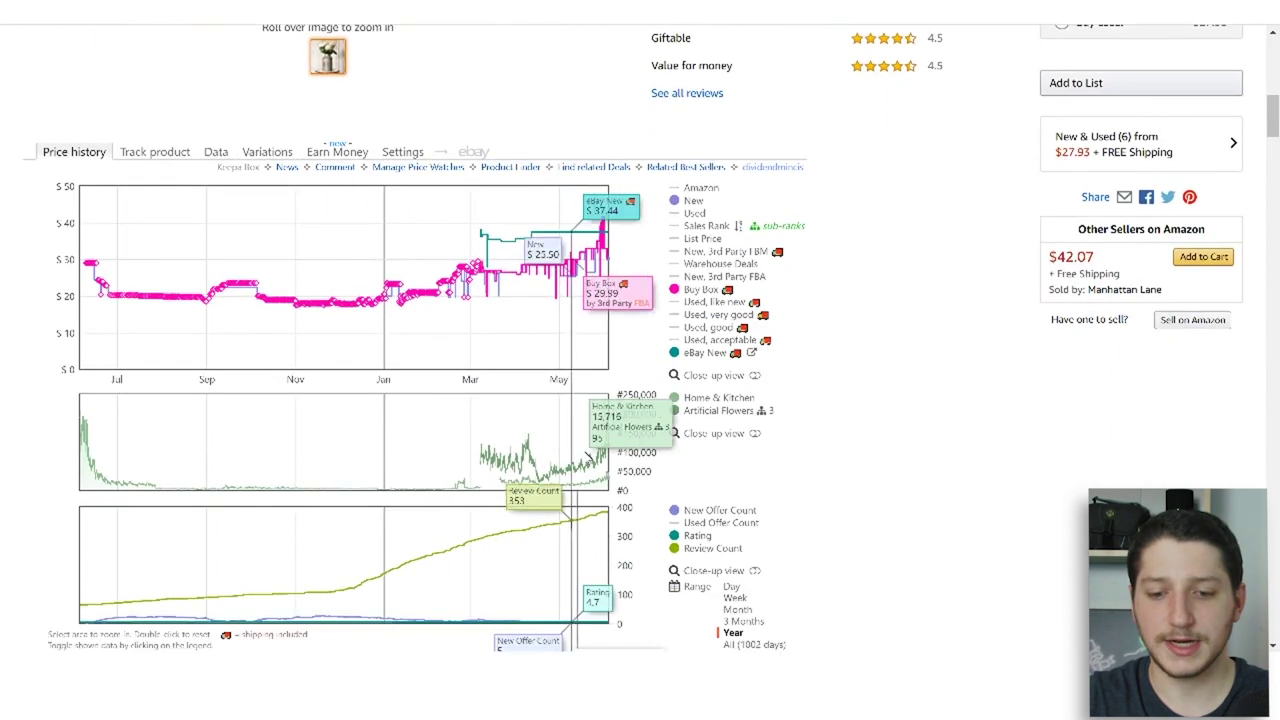
scroll(853, 435, "up", 2)
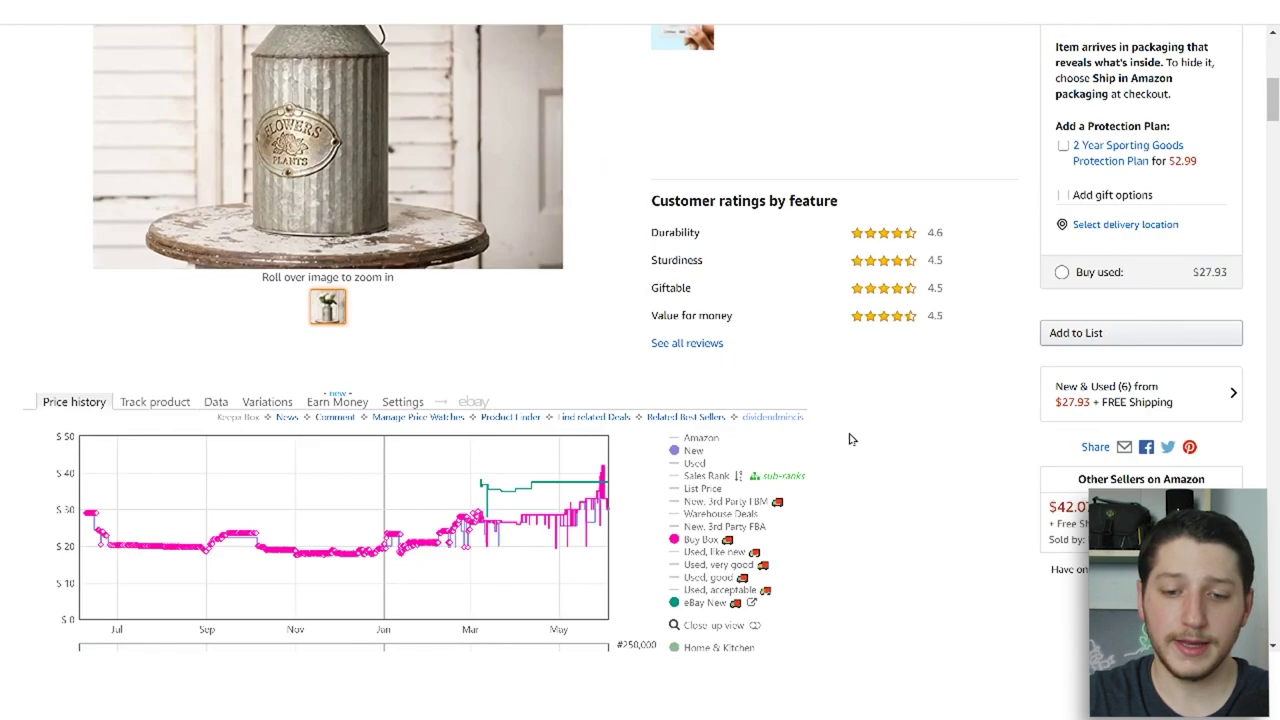
scroll(853, 435, "down", 4)
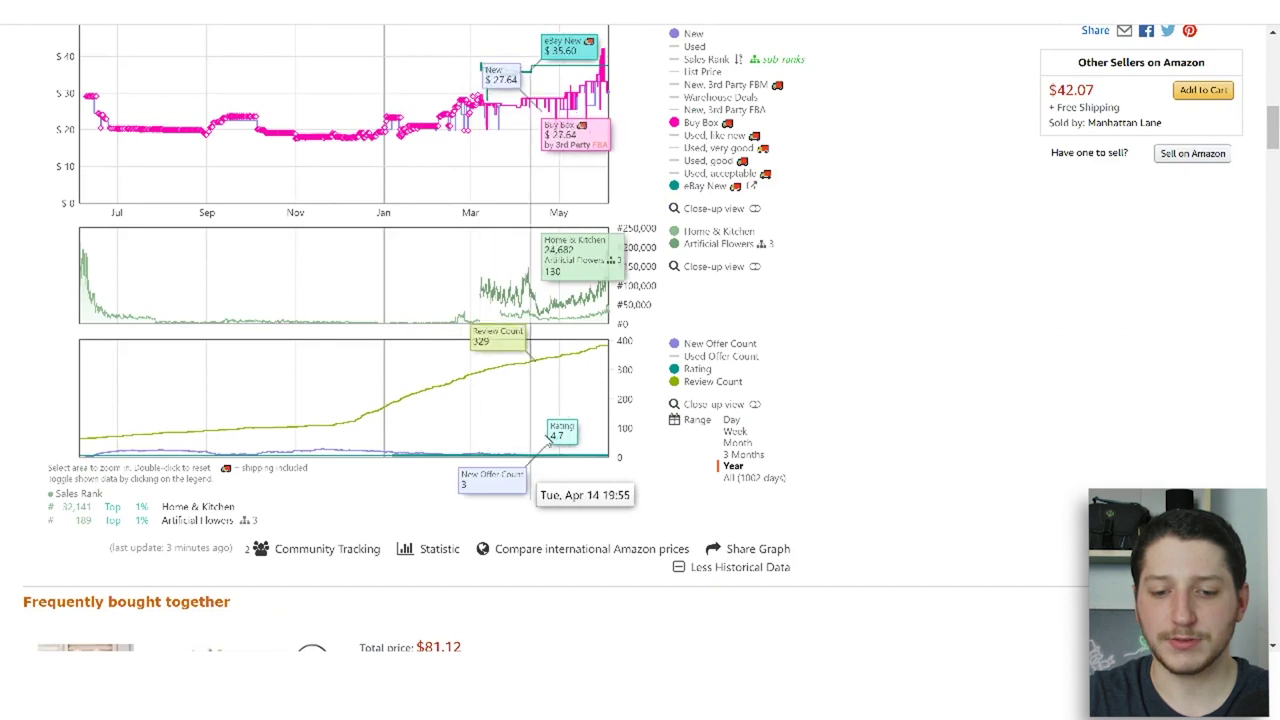
scroll(770, 450, "up", 4)
scroll(780, 450, "up", 3)
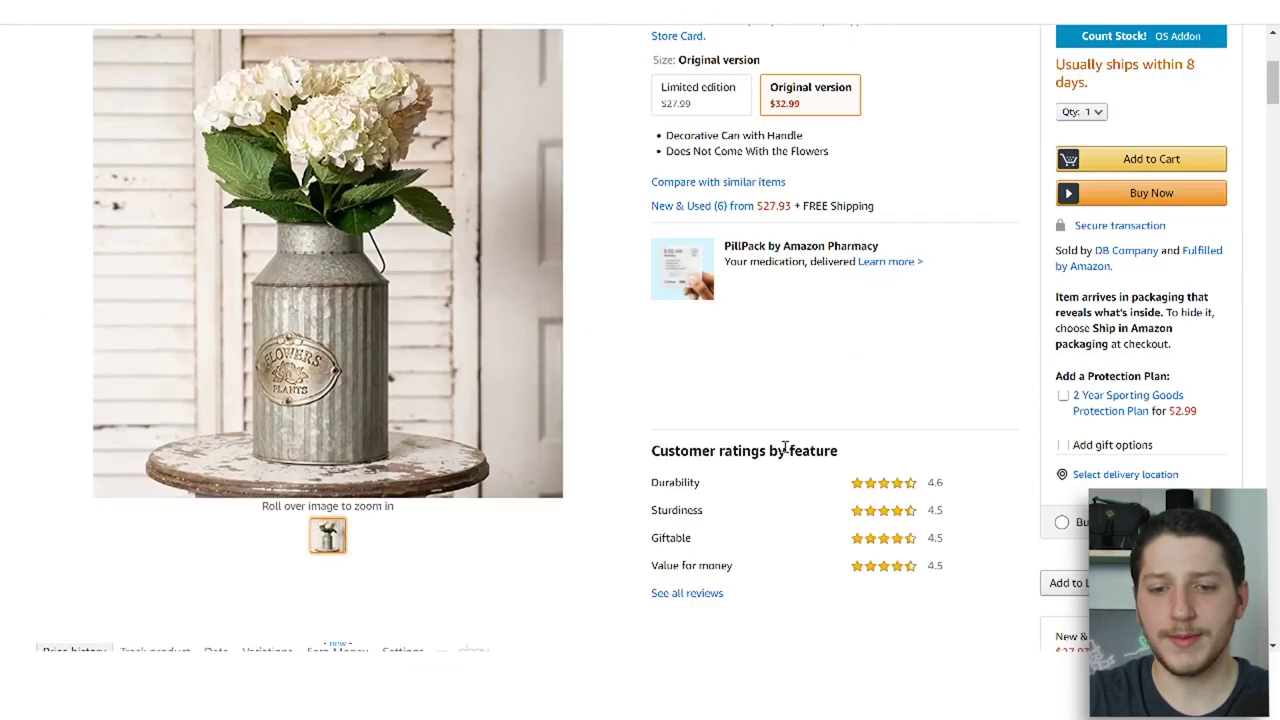
scroll(770, 408, "up", 3)
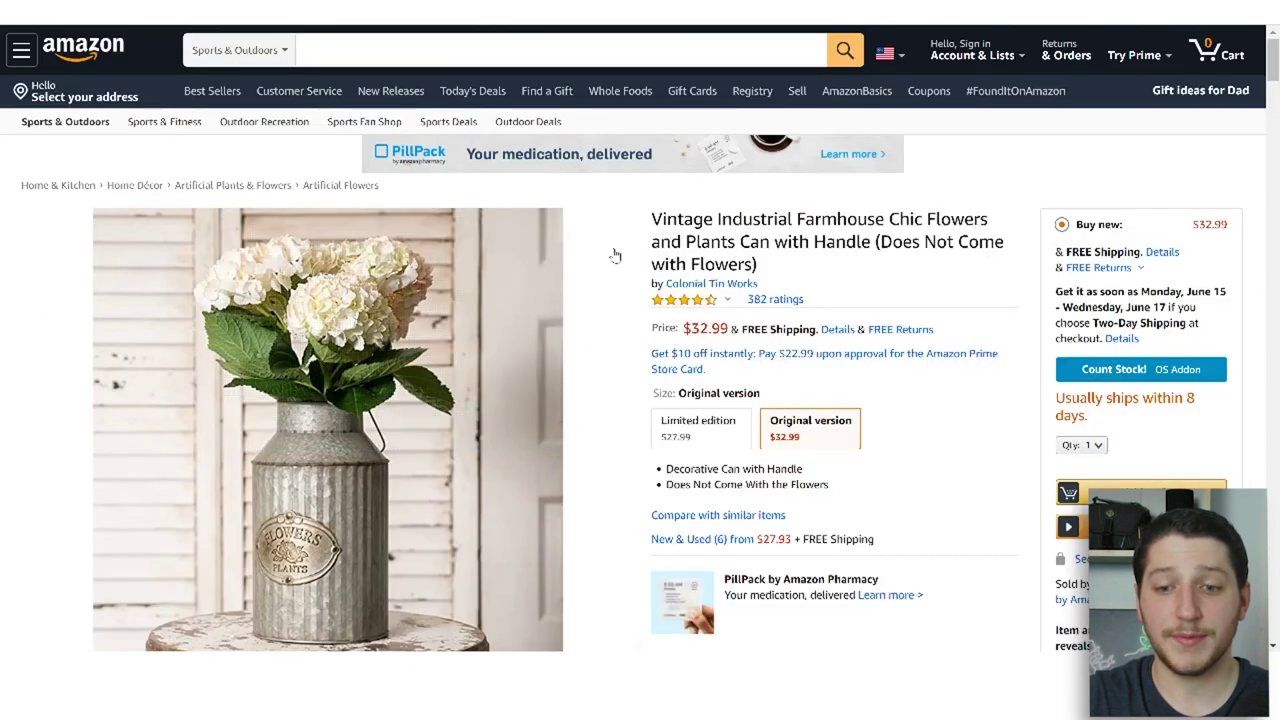
scroll(766, 262, "down", 2)
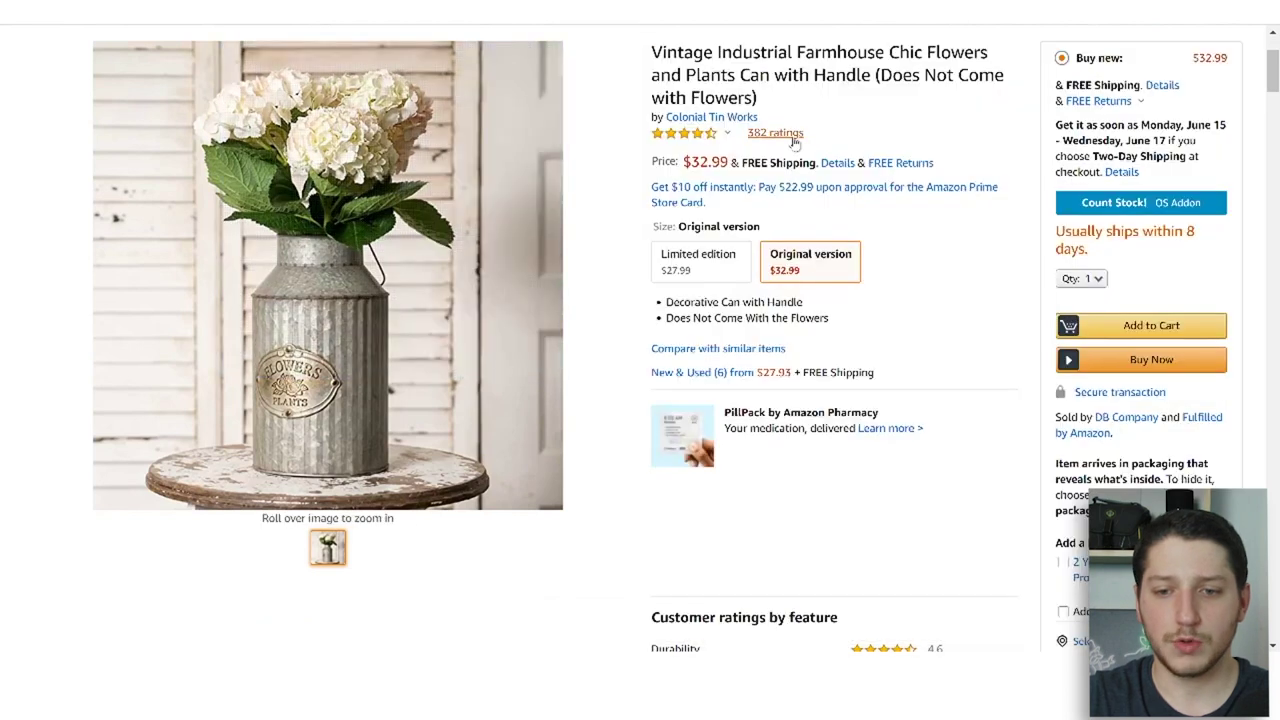
scroll(770, 140, "down", 4)
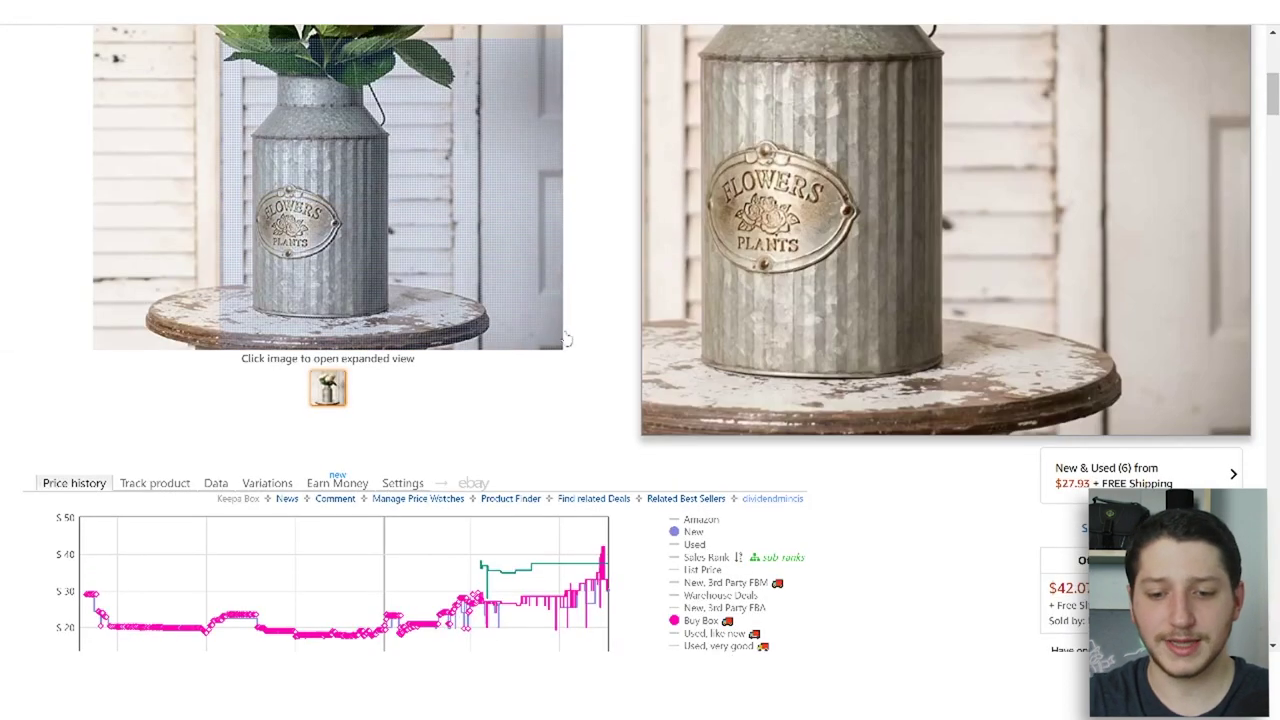
scroll(566, 339, "down", 5)
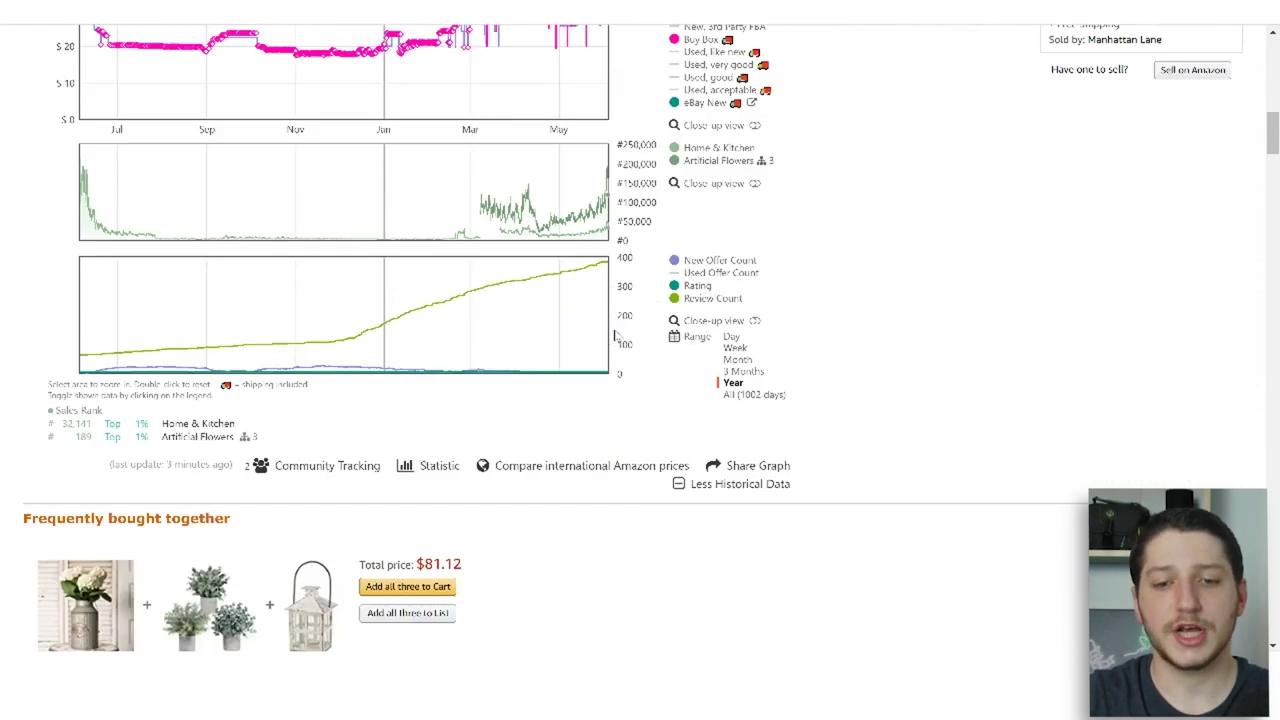
scroll(777, 291, "up", 2)
scroll(781, 300, "down", 4)
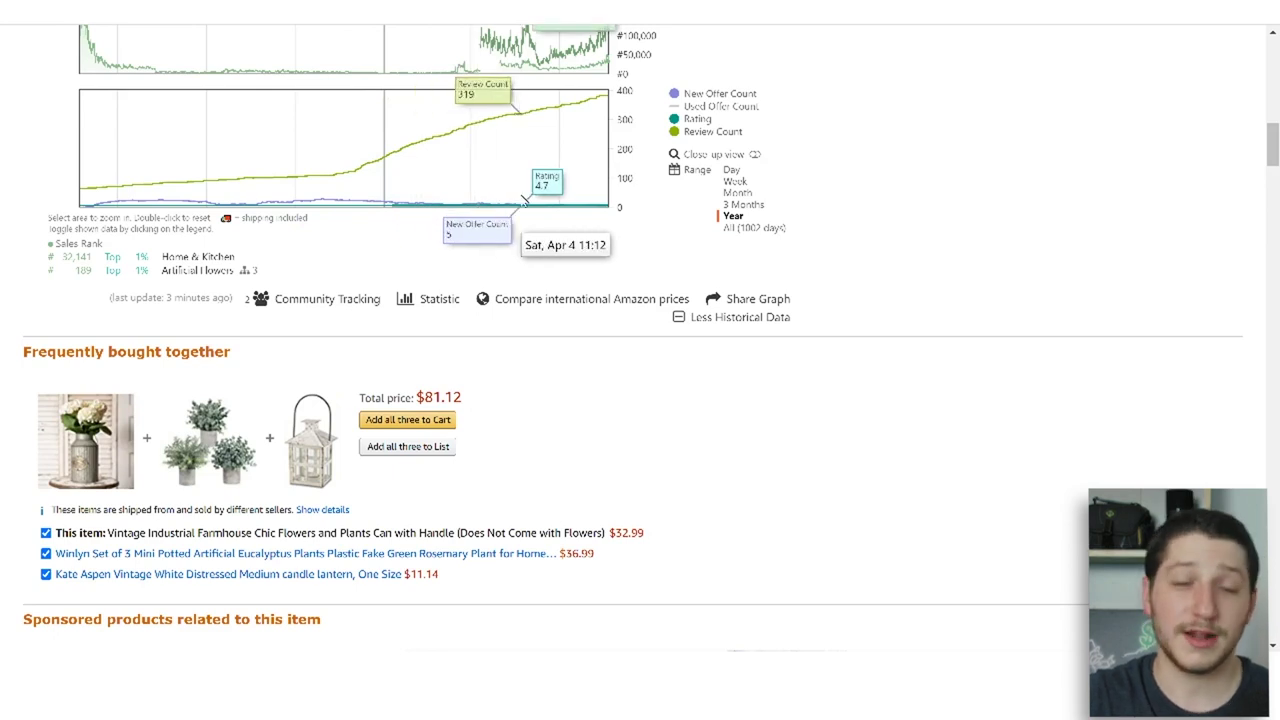
scroll(525, 203, "up", 5)
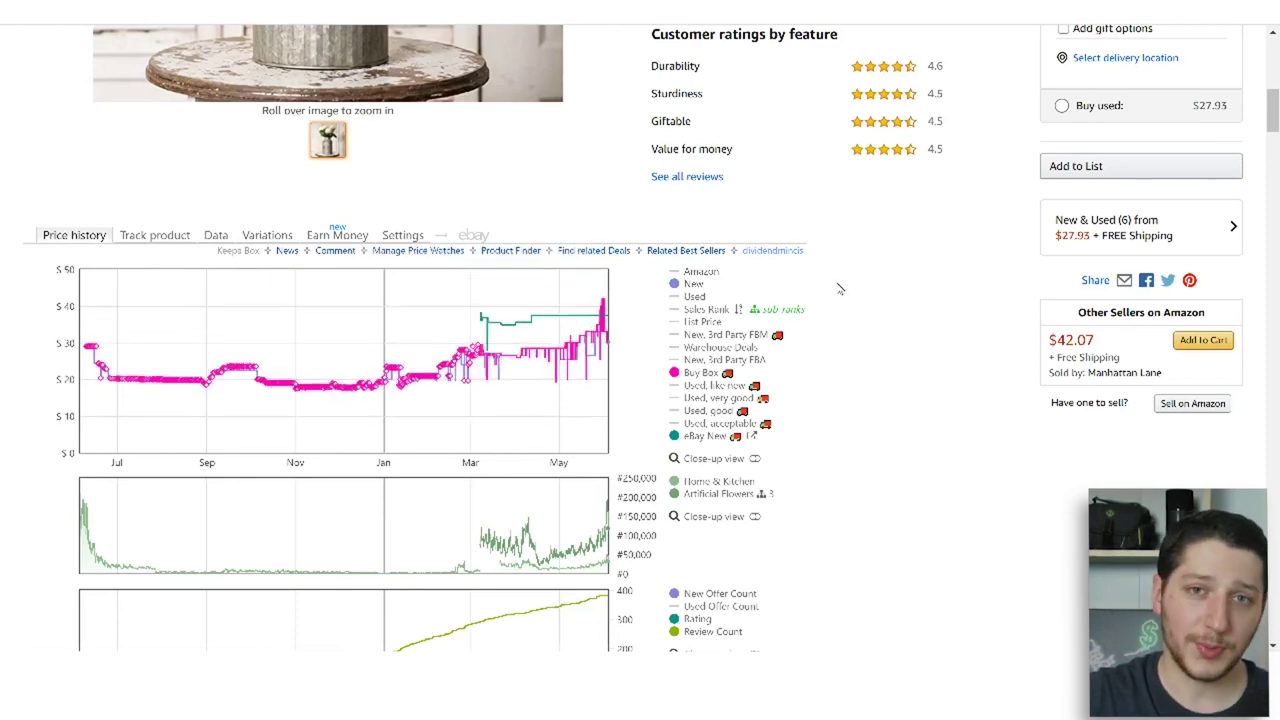
scroll(838, 301, "up", 5)
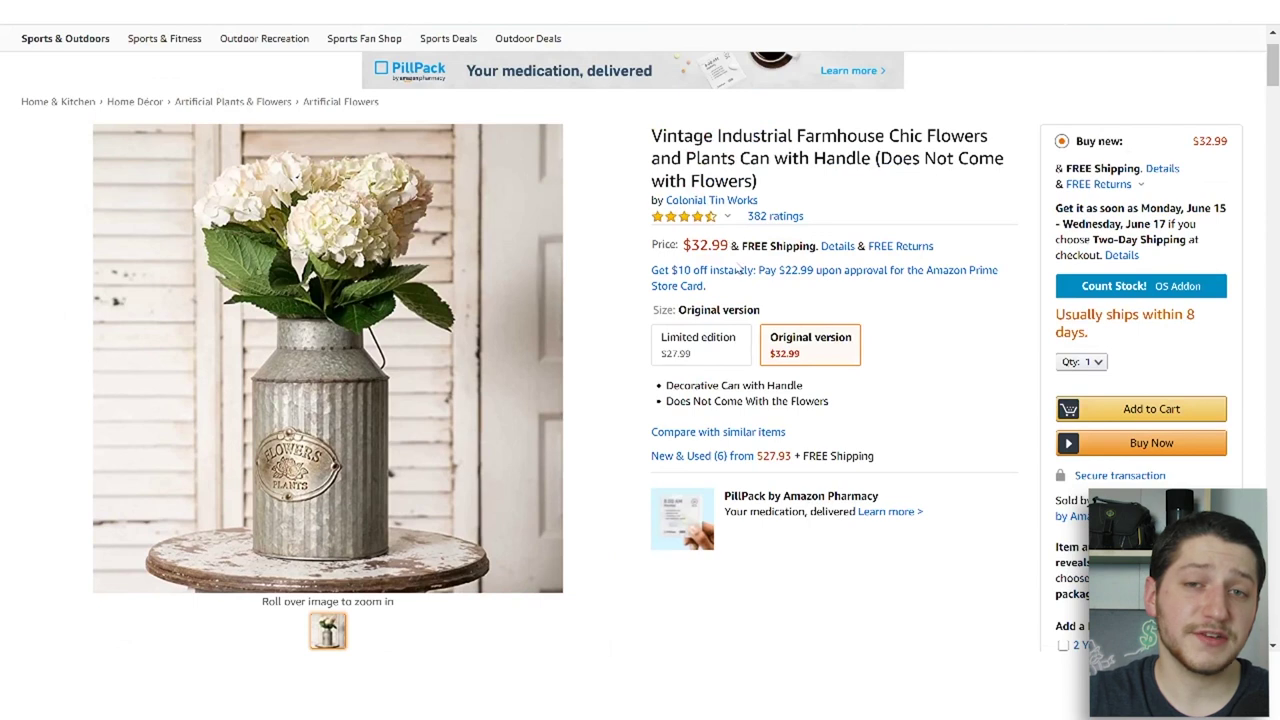
scroll(732, 252, "down", 10)
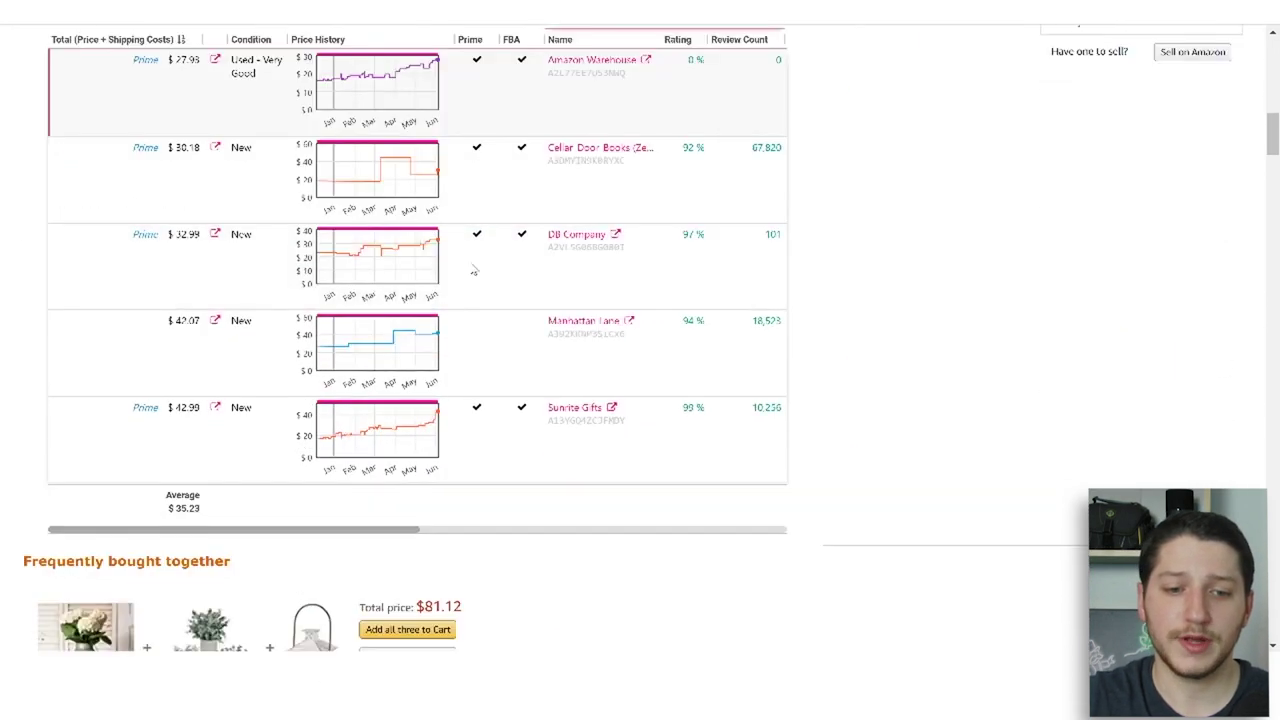
Step: Scroll through the Keepa offers and price-history charts for the six offers, ending at the listing's top
scroll(290, 340, "up", 4)
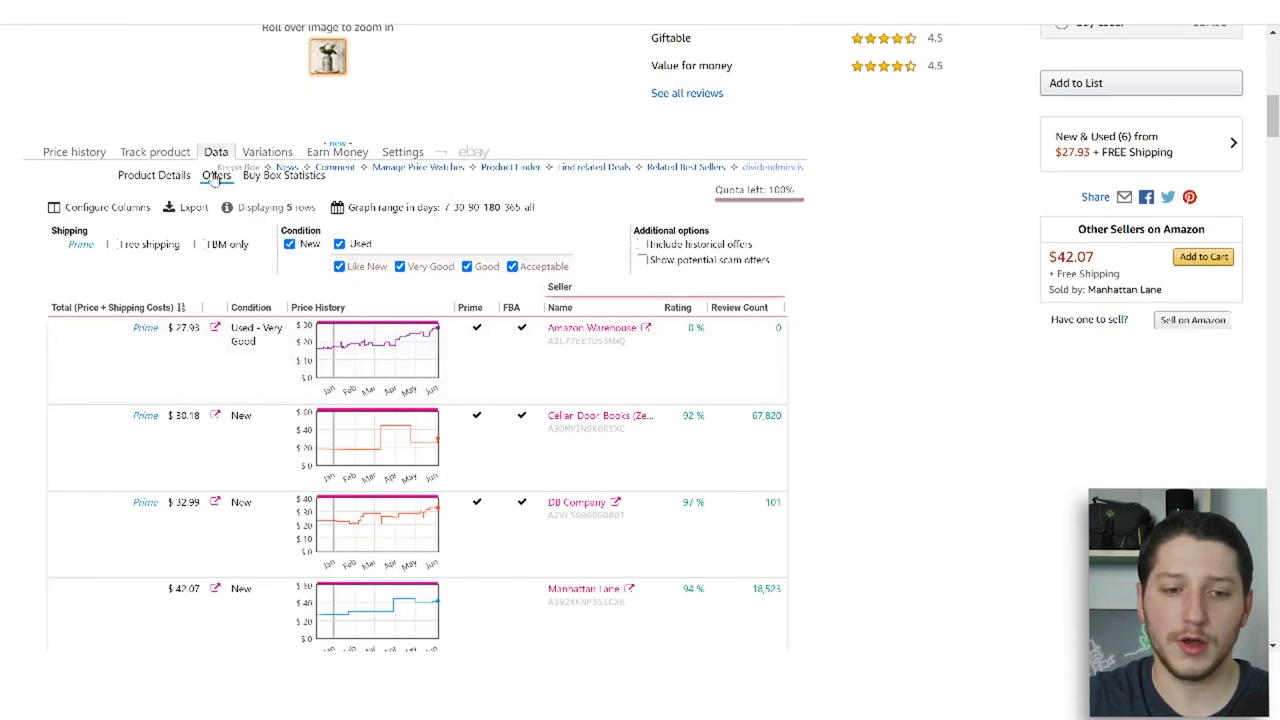
scroll(400, 206, "down", 3)
scroll(451, 216, "up", 2)
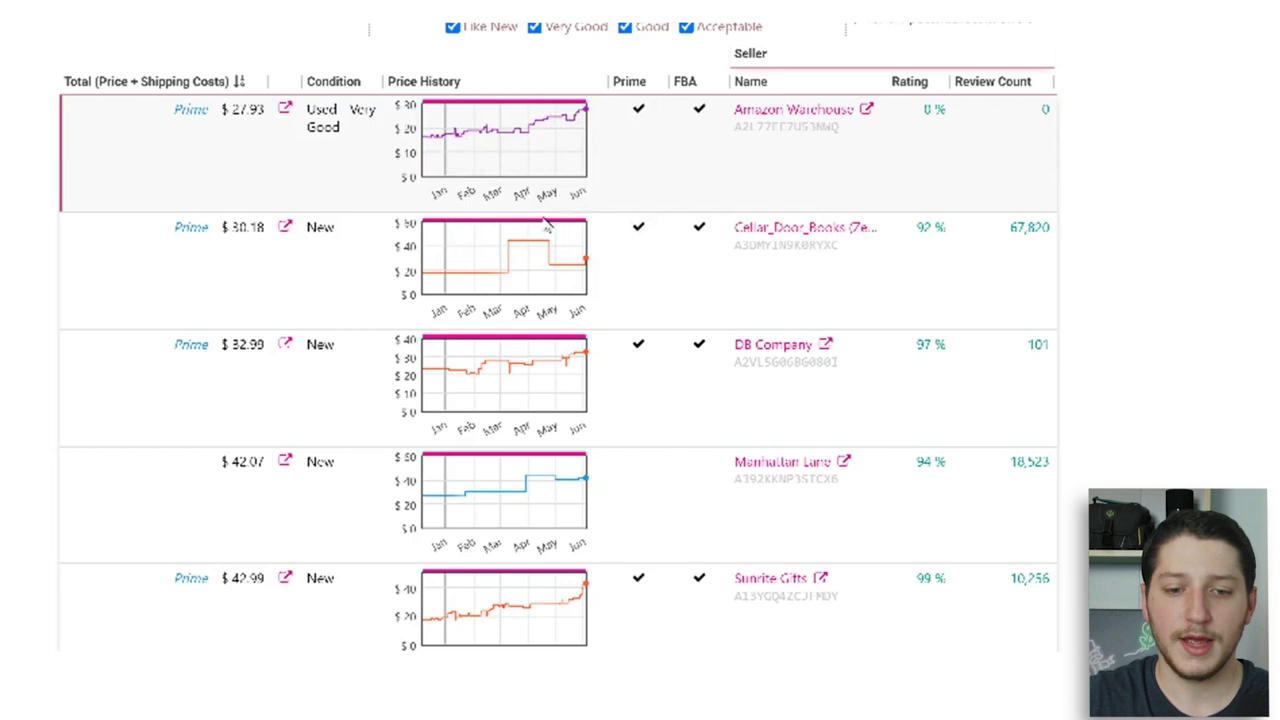
scroll(430, 210, "down", 2)
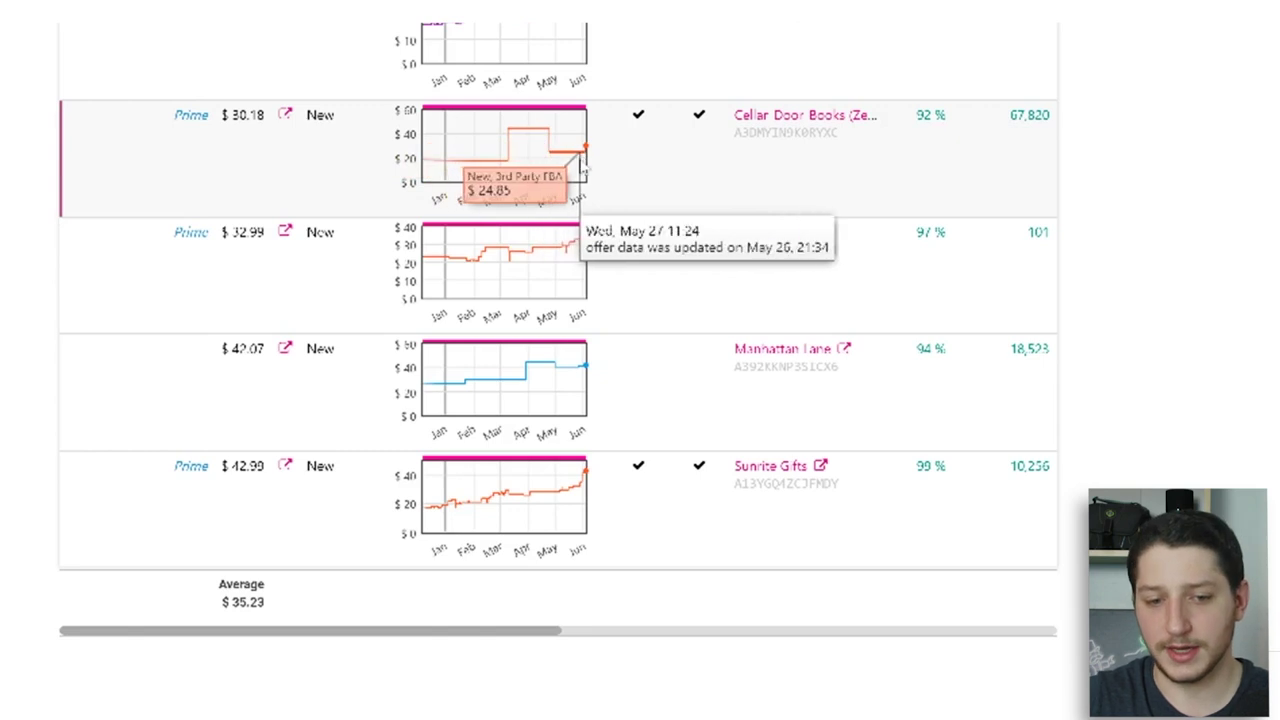
scroll(583, 172, "down", 3)
scroll(740, 307, "up", 5)
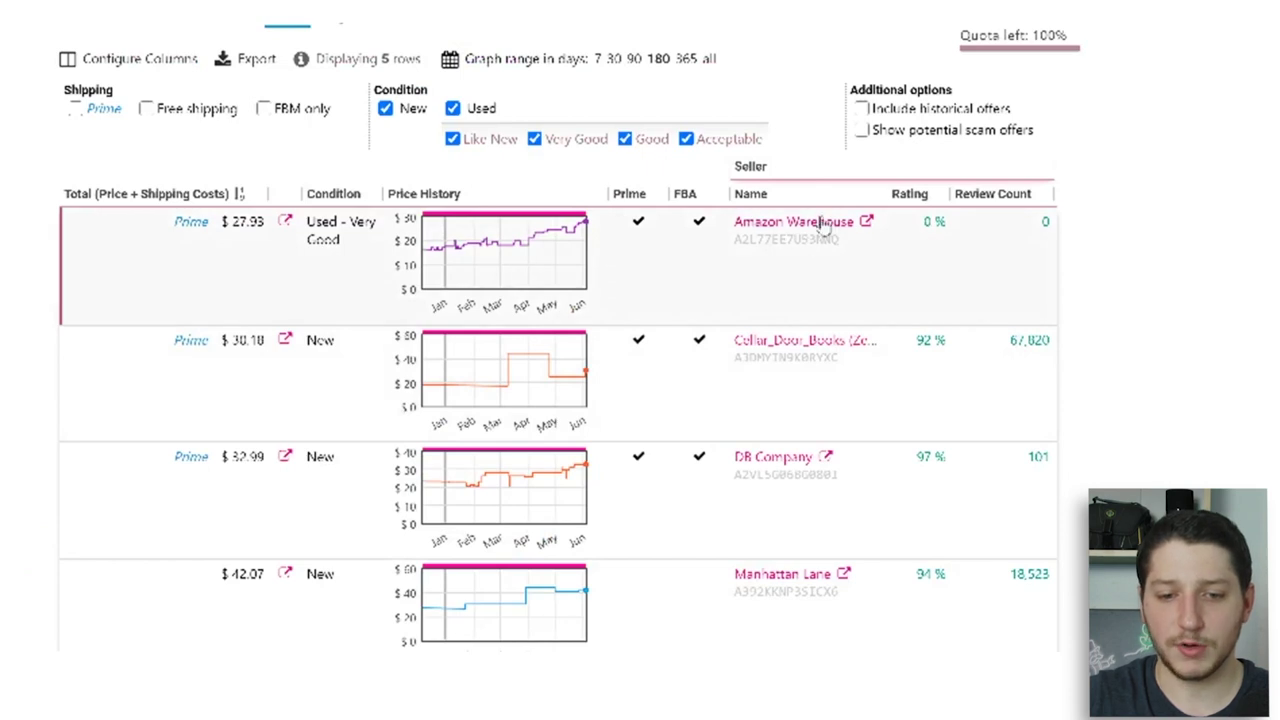
scroll(820, 225, "down", 5)
scroll(777, 120, "up", 4)
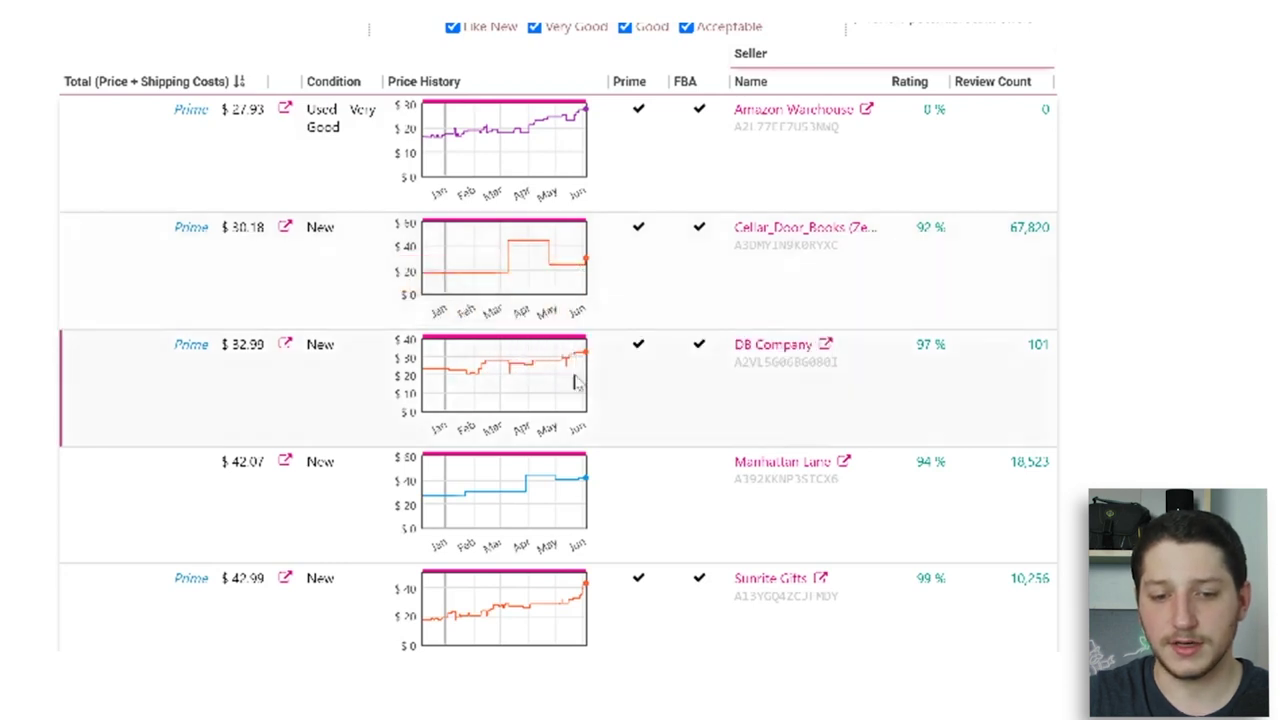
scroll(592, 300, "down", 4)
scroll(591, 277, "up", 3)
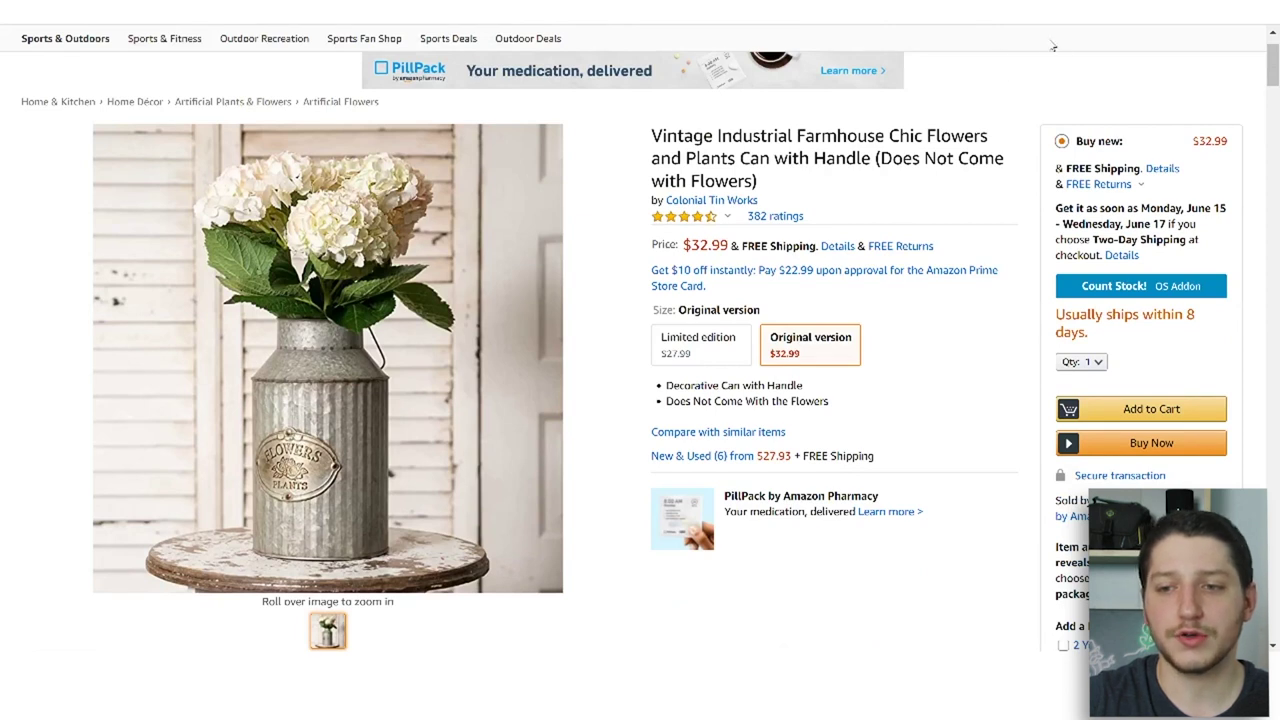
Step: Calculate FBA profit without login using $10 product cost and $2 ship-to-Amazon fee: $8.75 net, 26.52% margin
left_click(1176, 22)
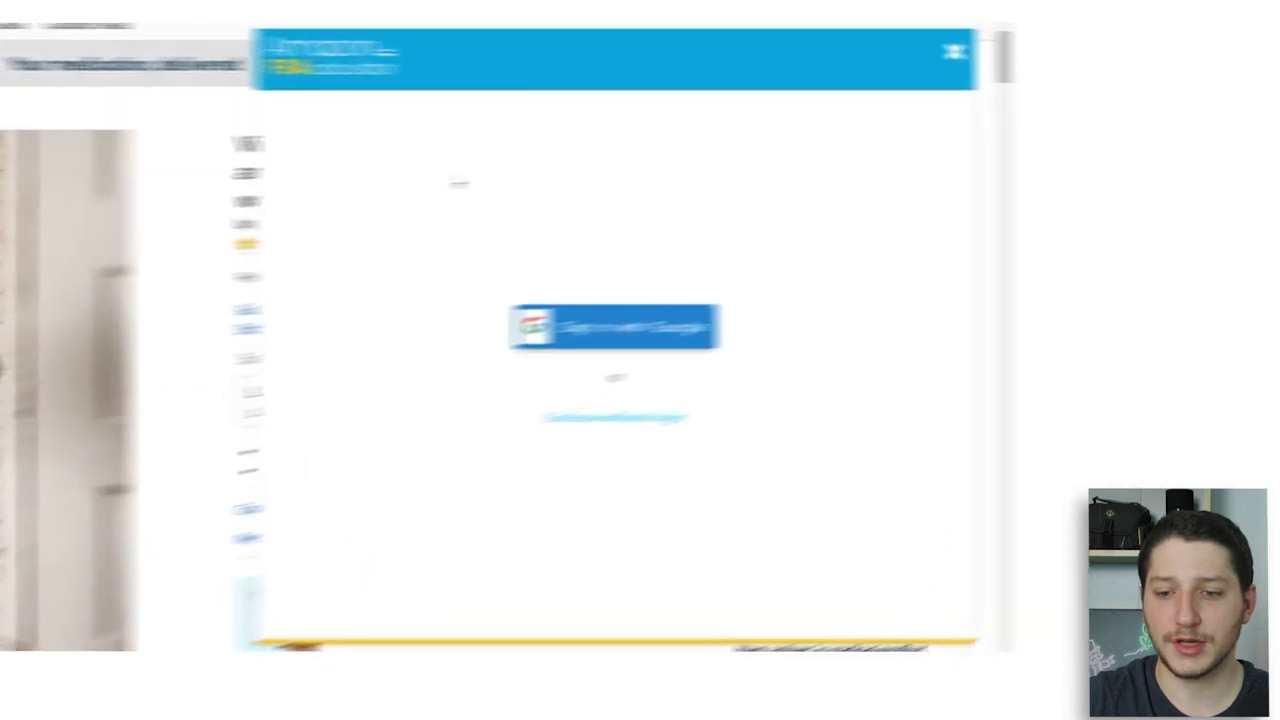
left_click(612, 422)
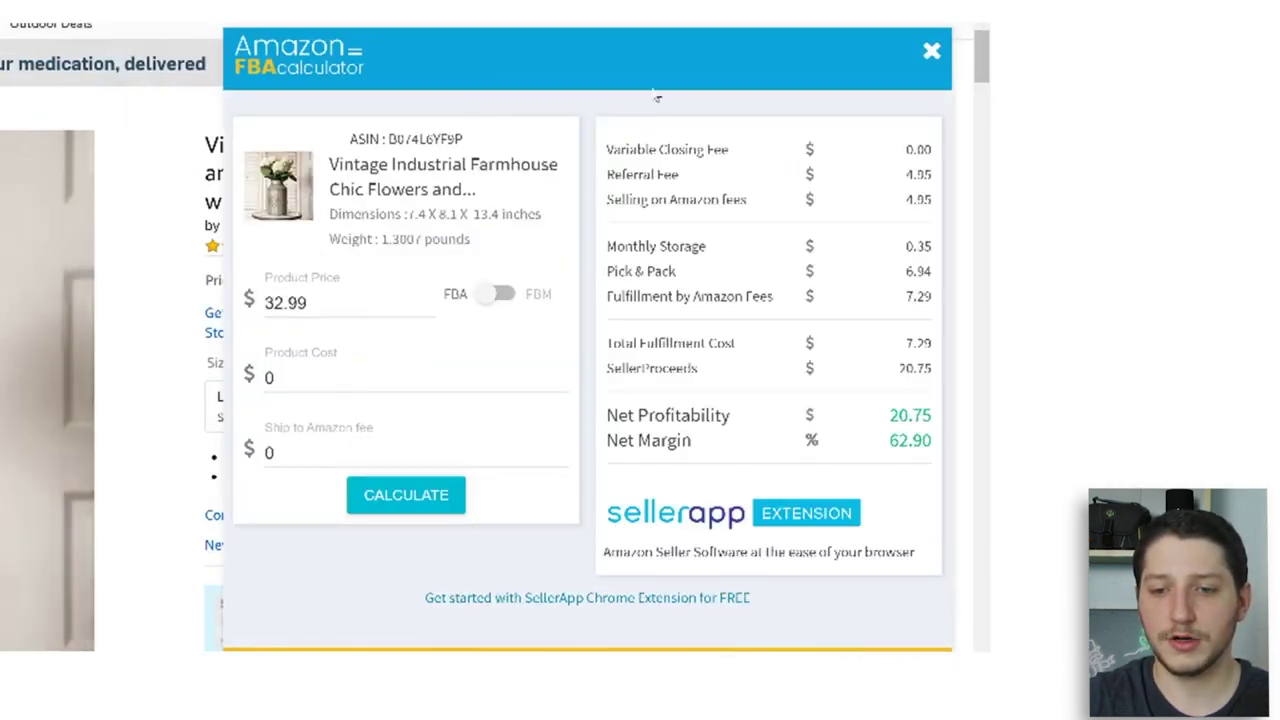
left_click(310, 377)
left_click_drag(310, 377, 245, 377)
type("10")
left_click_drag(324, 455, 266, 453)
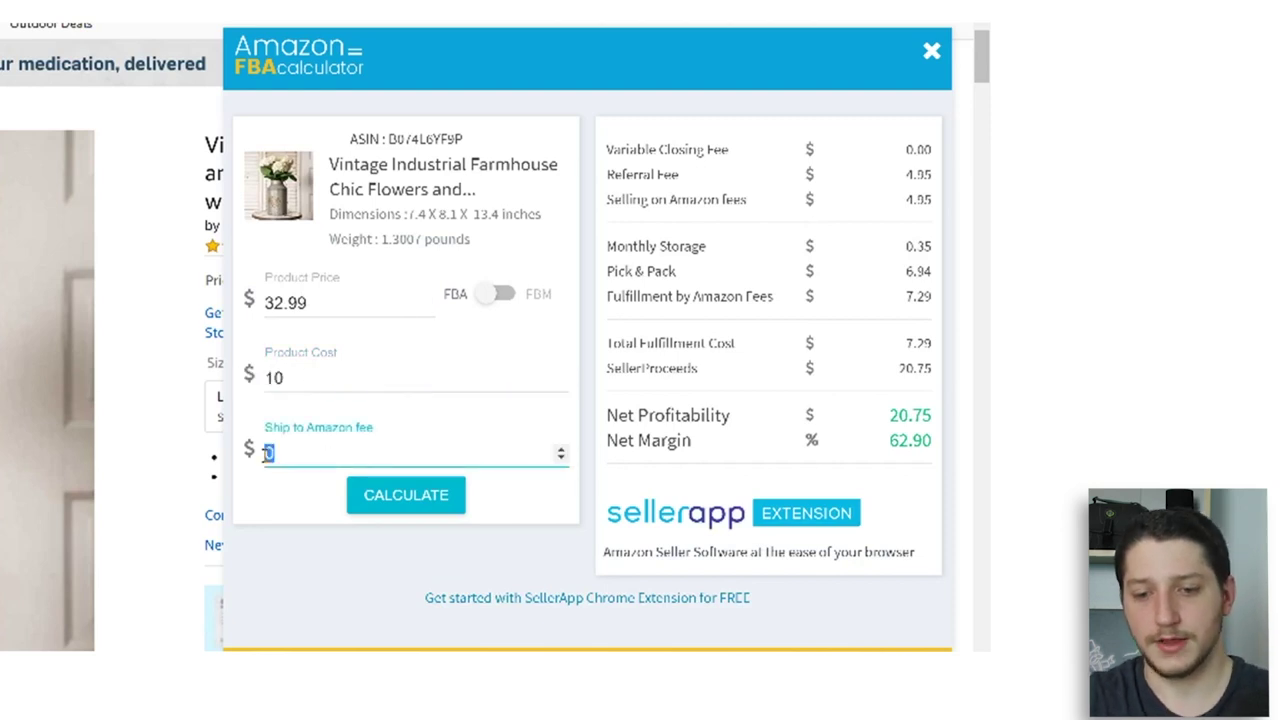
type("2")
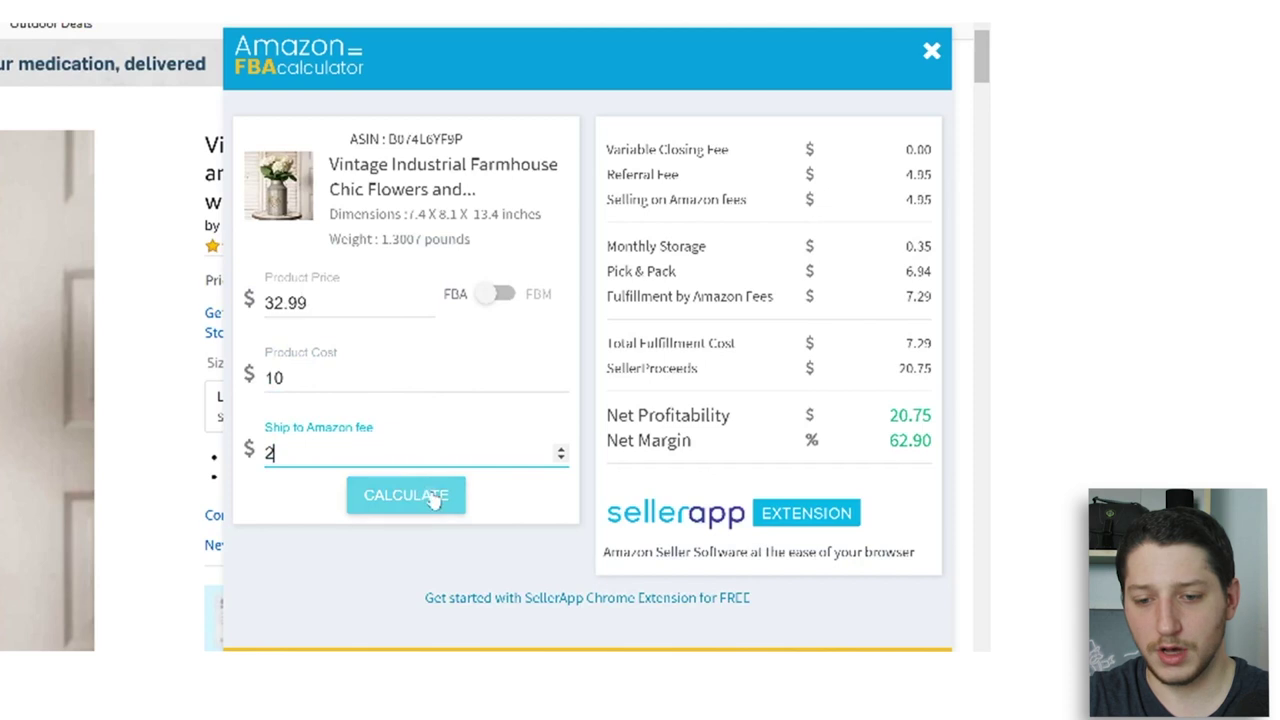
left_click(432, 494)
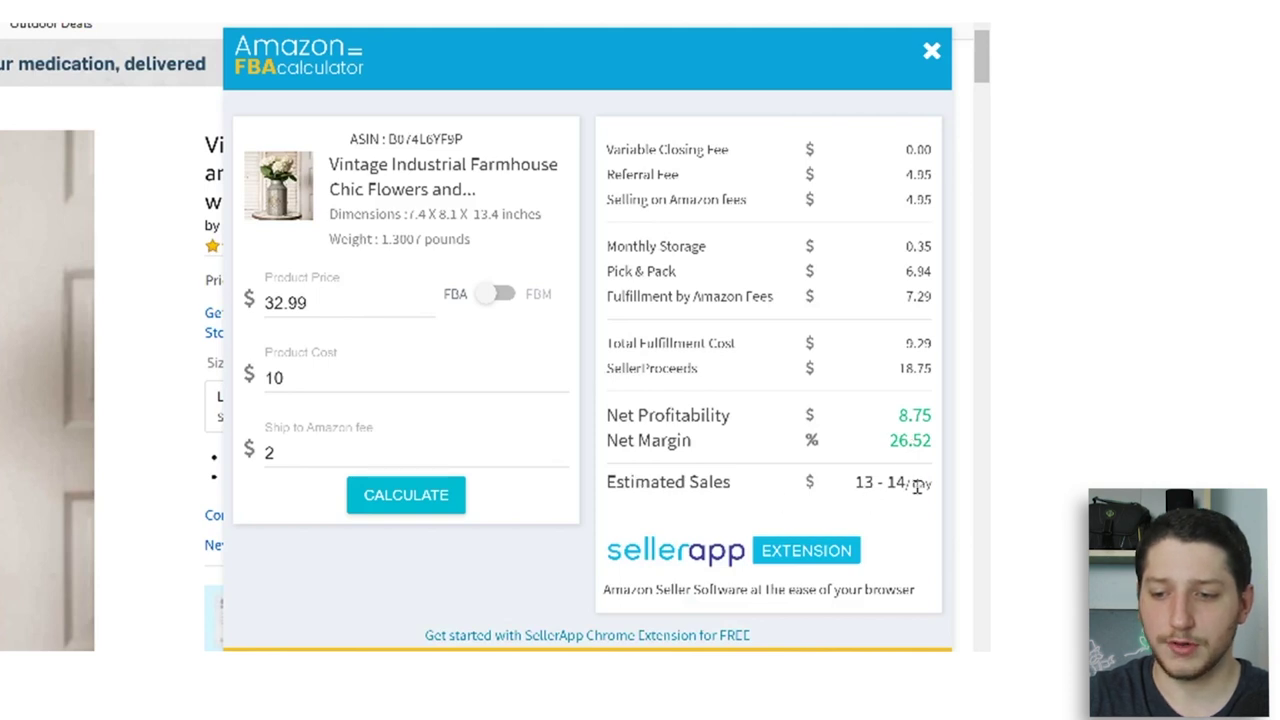
left_click(931, 51)
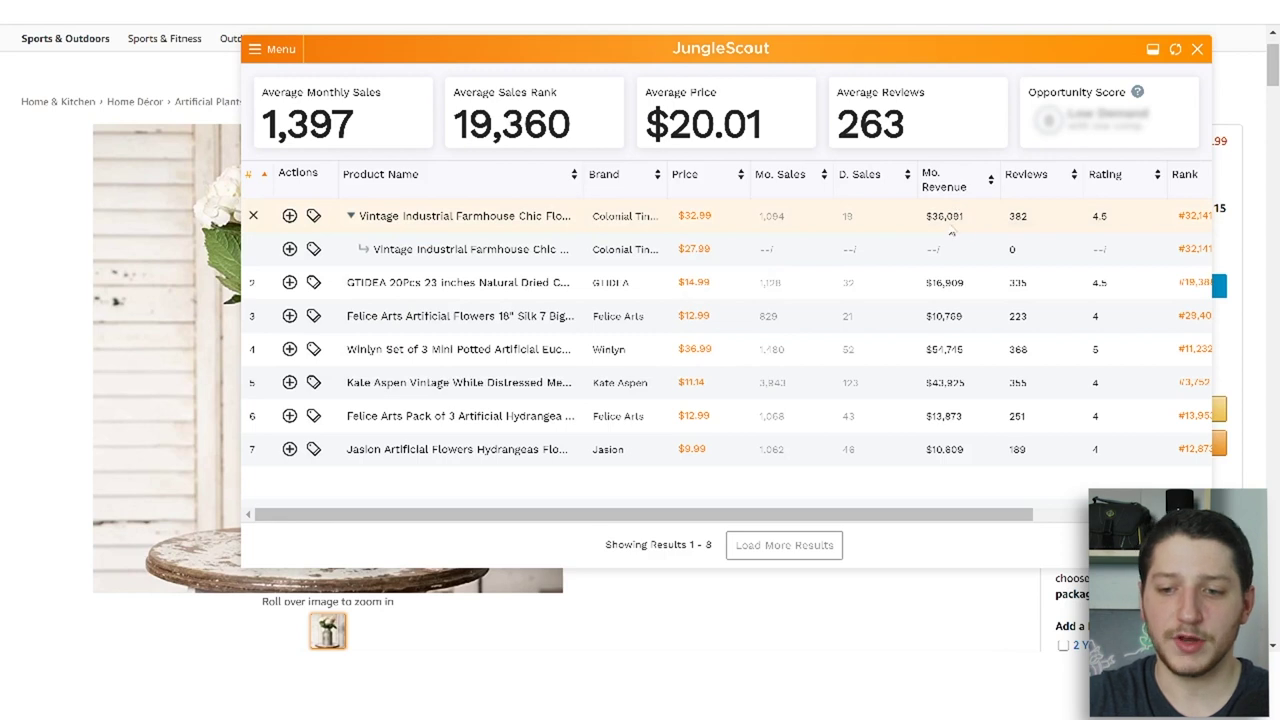
left_click_drag(944, 521, 982, 522)
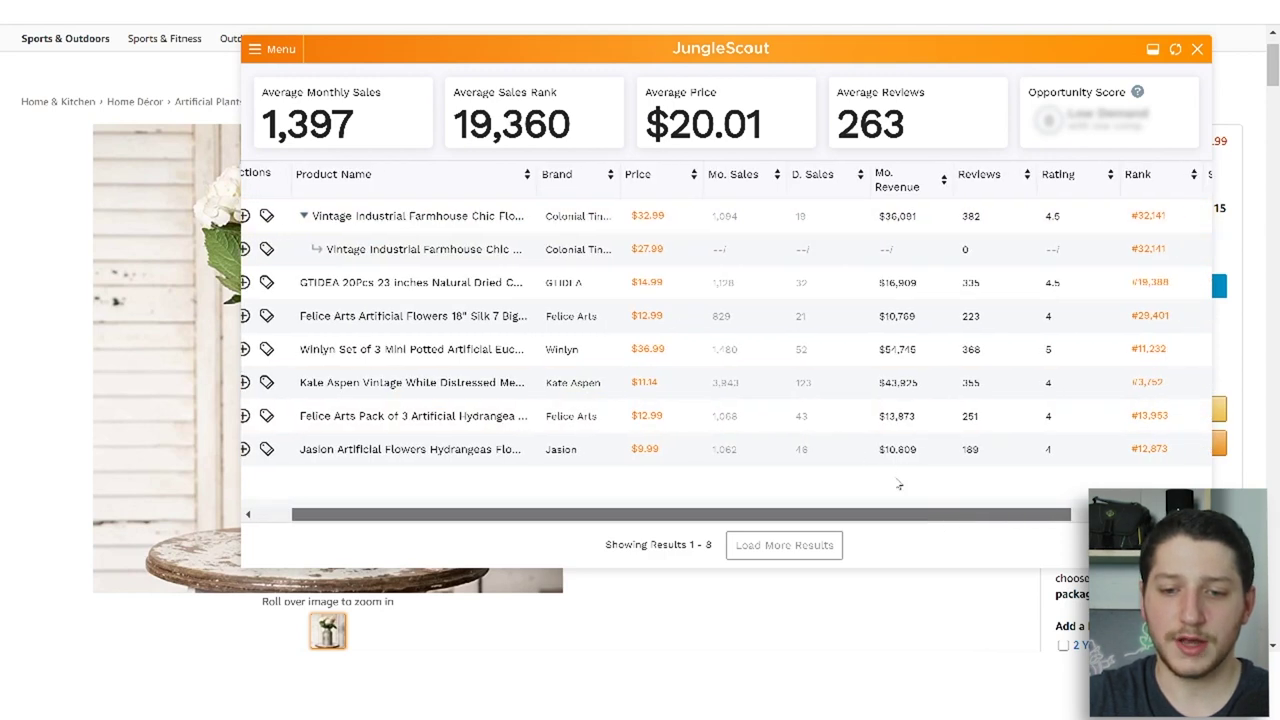
left_click(652, 224)
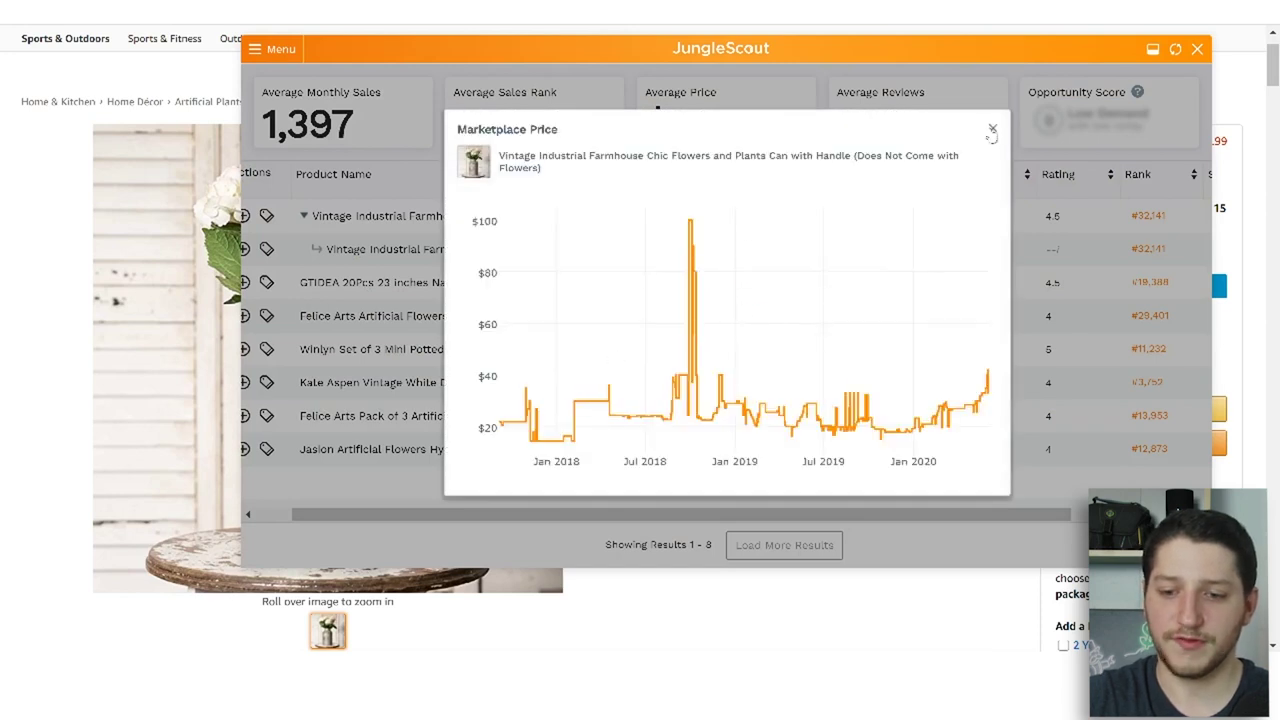
left_click(992, 129)
left_click_drag(929, 517, 1041, 517)
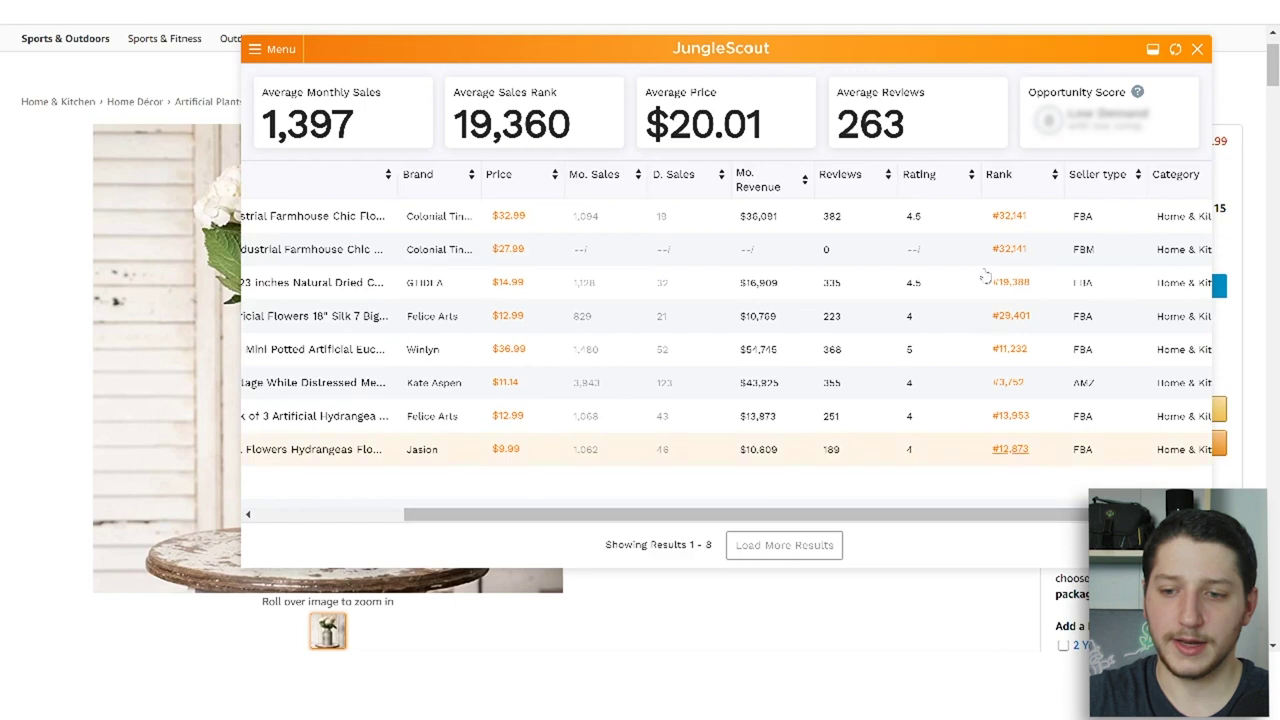
left_click(1011, 217)
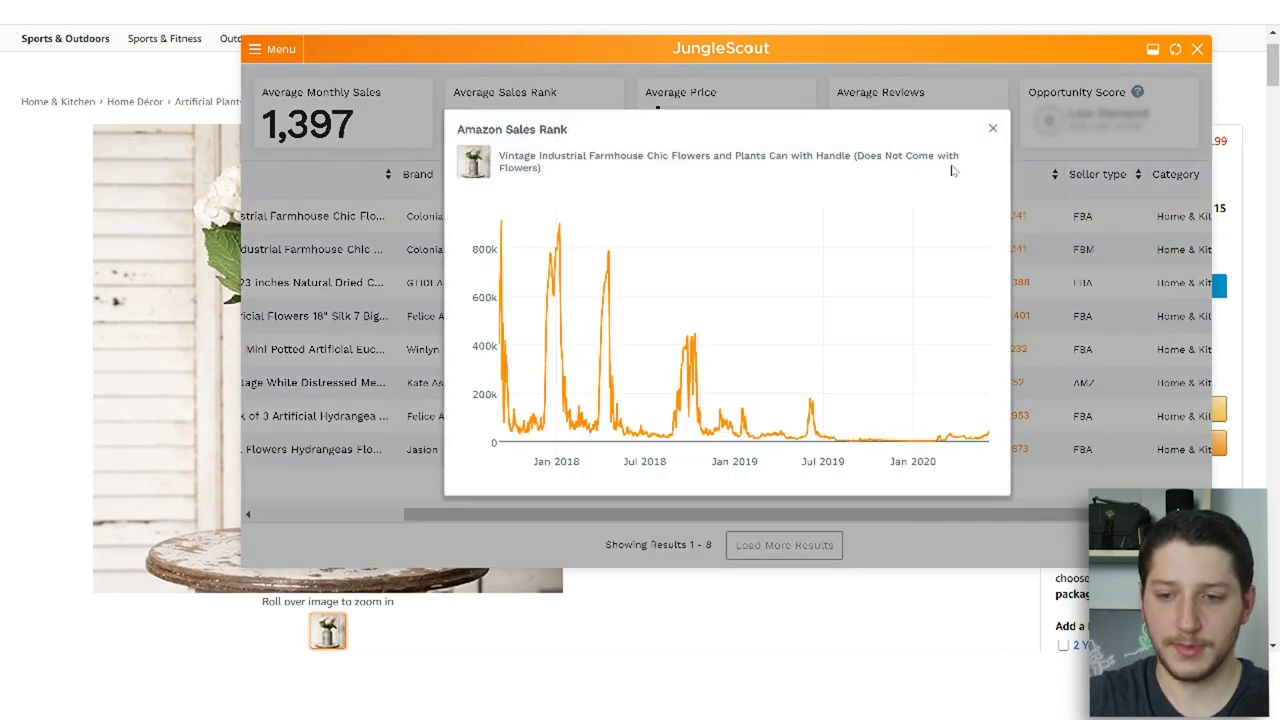
left_click(992, 129)
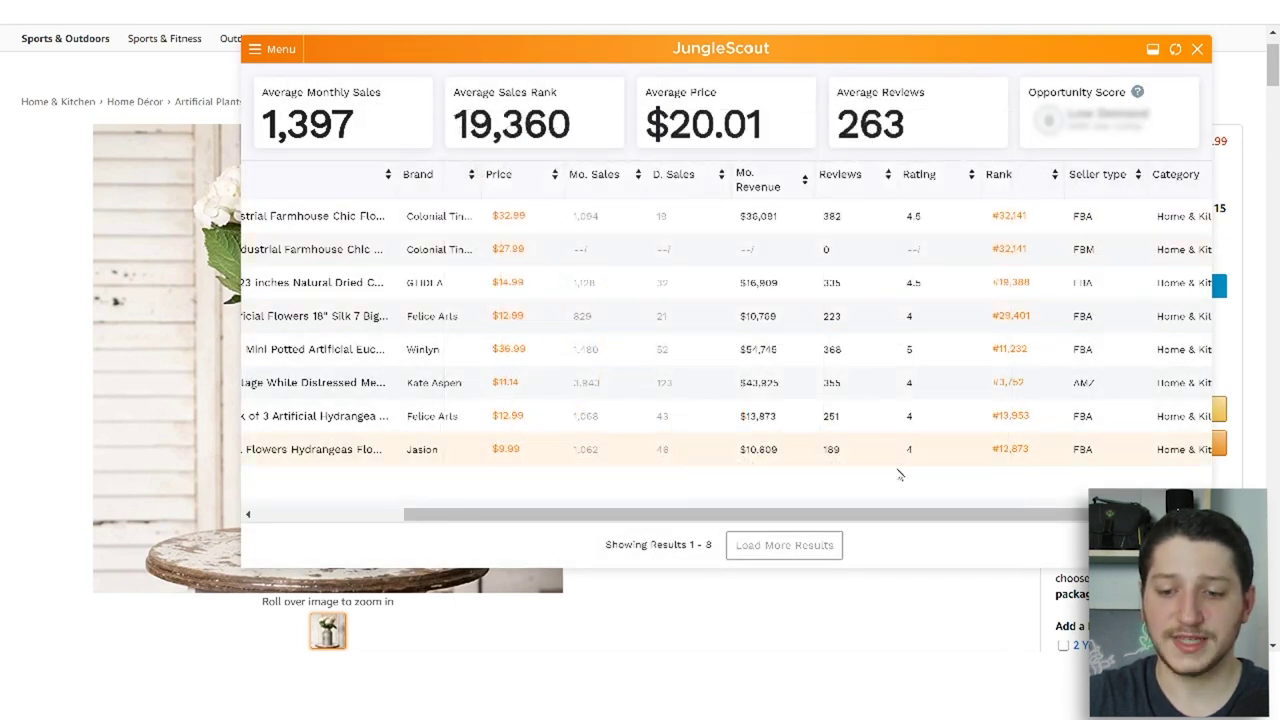
left_click_drag(948, 521, 800, 520)
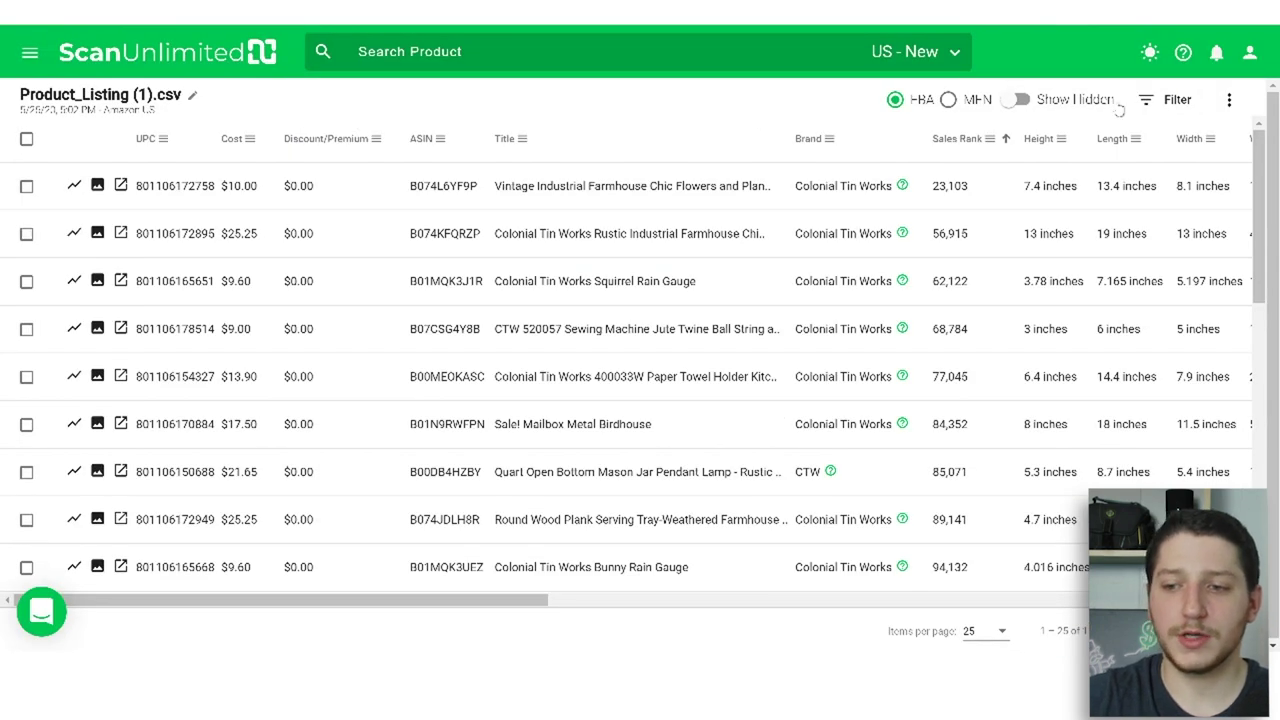
Step: Show and dismiss the ⋮ download options for the Product_Listing (1).csv scan
left_click(1229, 99)
left_click(808, 110)
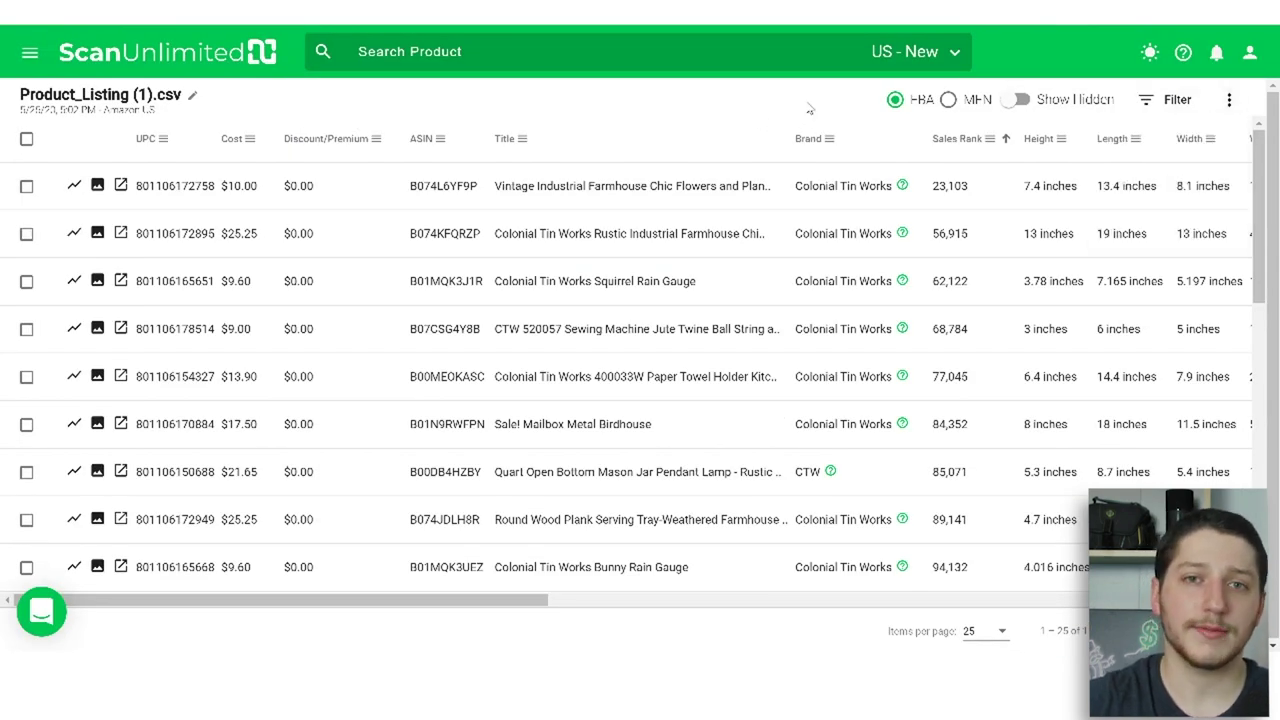